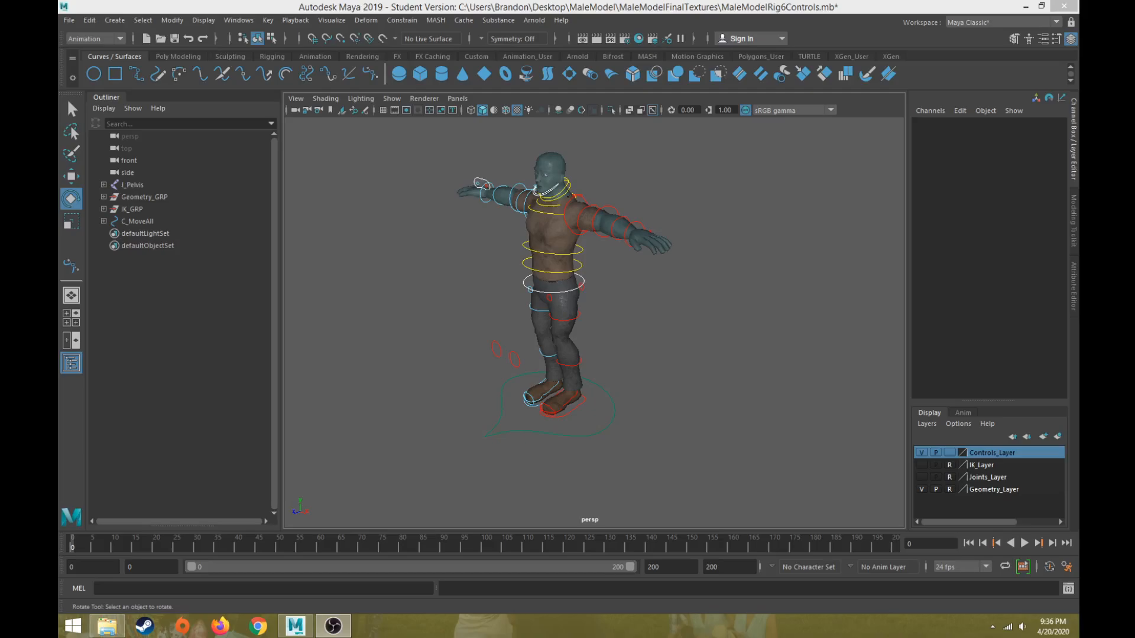
Select the left elbow control and try moving it with the Move tool, undoing the move.
left_click(847, 319)
left_click_drag(687, 265, 710, 282, "alt")
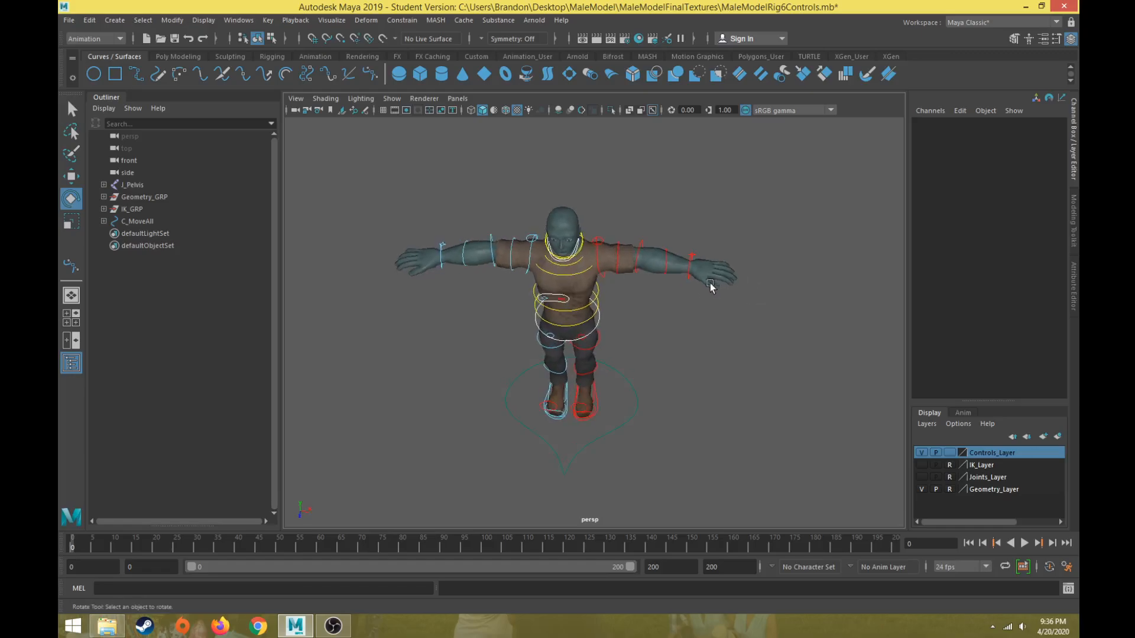
scroll(711, 283, "up", 8)
middle_click_drag(710, 283, 580, 400, "alt")
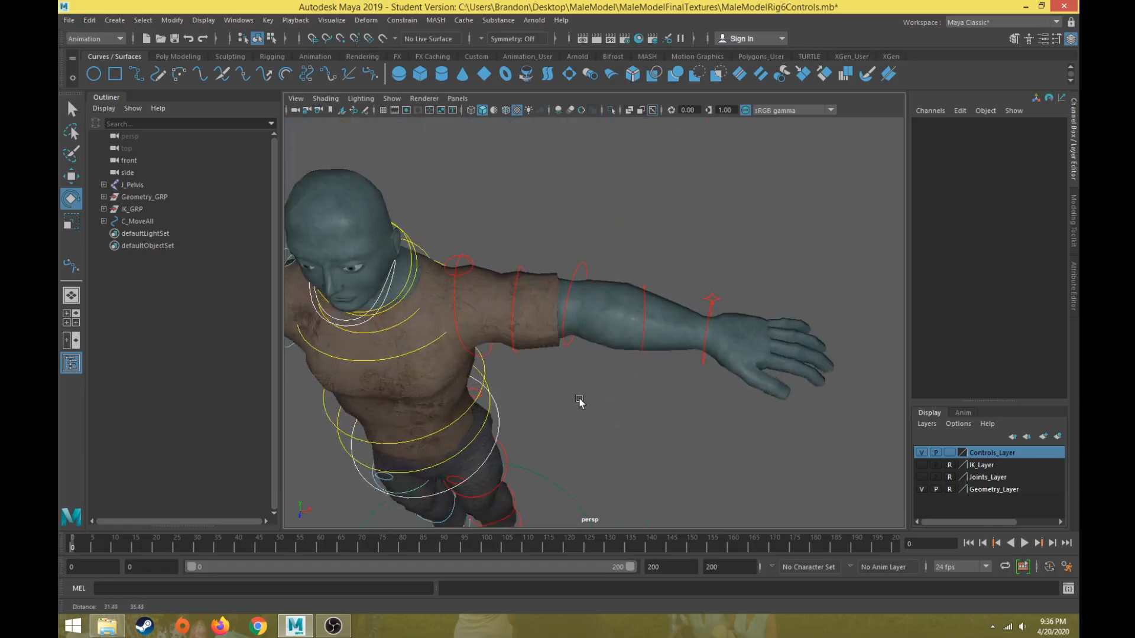
left_click(566, 275)
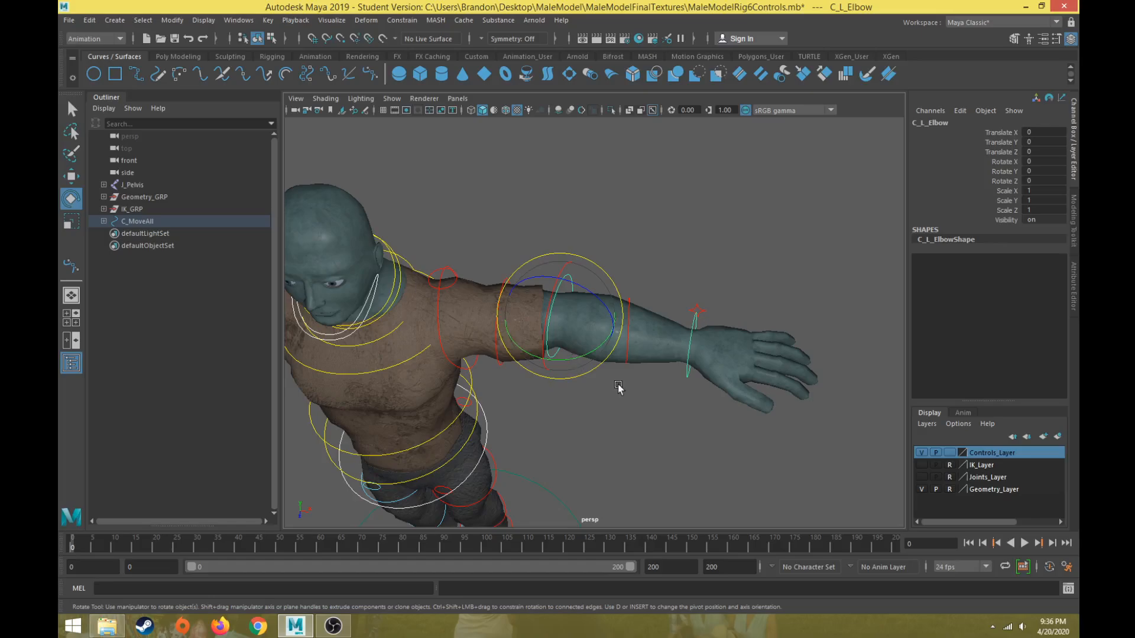
key("w")
left_click_drag(613, 396, 583, 374, "alt")
key("f")
scroll(597, 392, "down", 3)
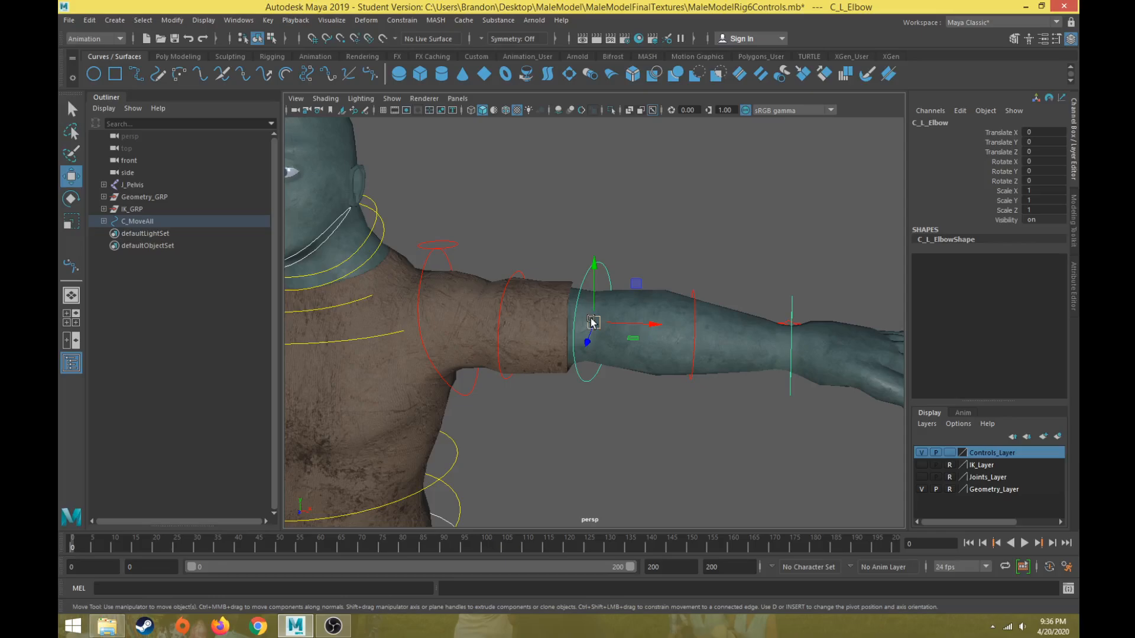
left_click_drag(593, 321, 539, 331)
key("ctrl+z")
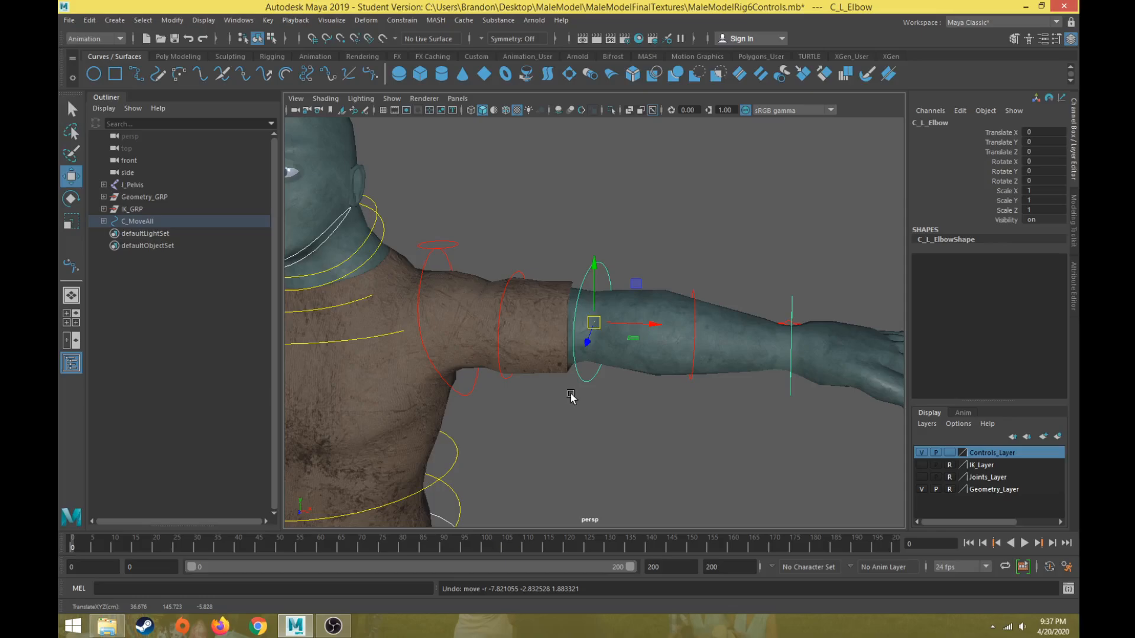
Try rotating the left elbow control in several directions with the Rotate tool, undoing each rotation.
key("e")
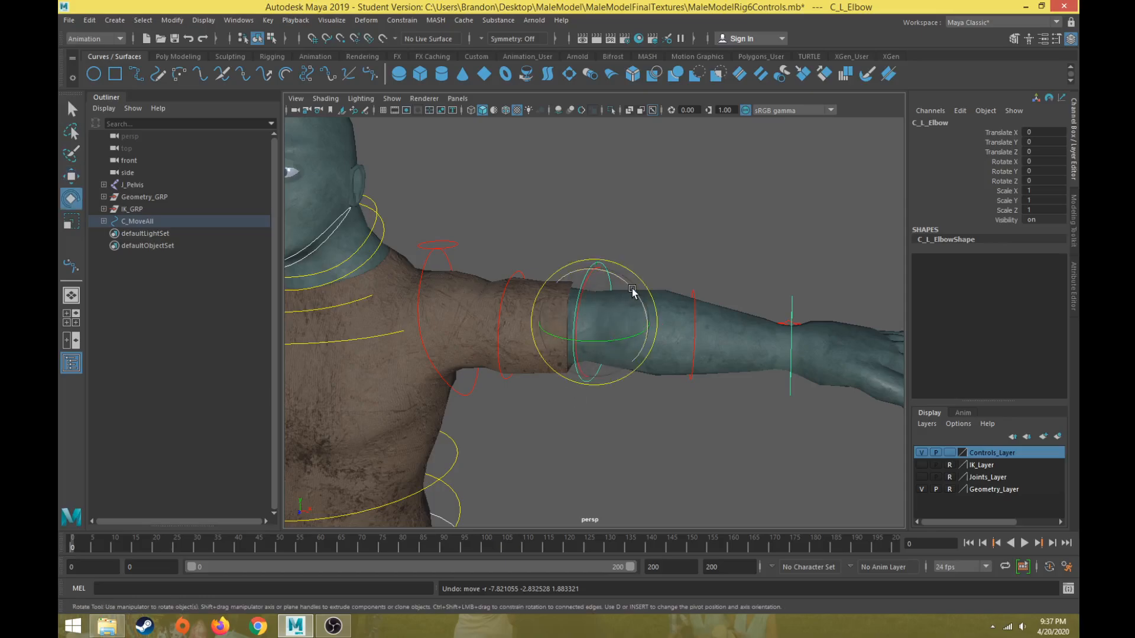
left_click_drag(638, 291, 579, 272)
scroll(586, 290, "down", 3)
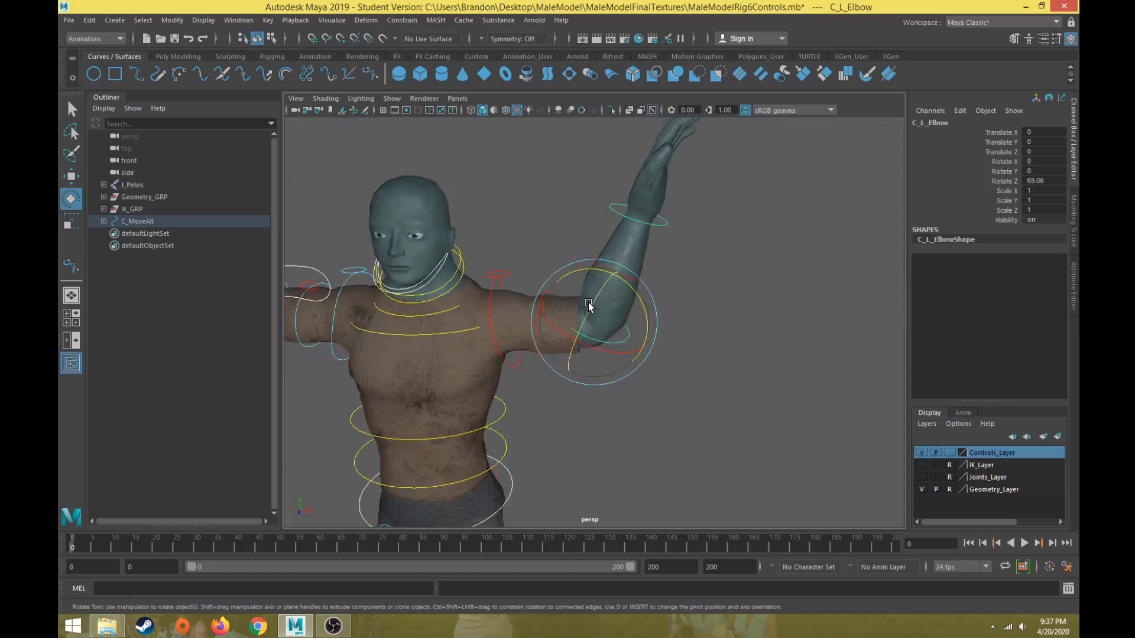
key("ctrl+z")
mouse_move(598, 320)
left_mouse_down("alt")
mouse_move(539, 305)
mouse_move(582, 293)
mouse_move(601, 314)
left_mouse_up("alt")
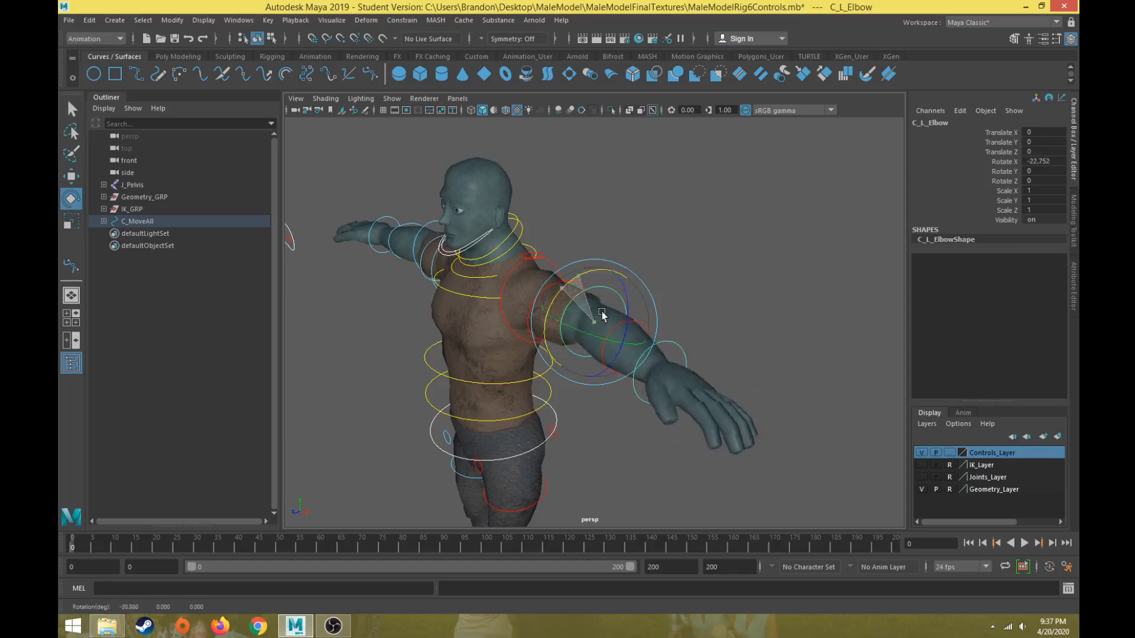
key("ctrl+z")
left_click_drag(586, 401, 633, 411, "alt")
scroll(626, 412, "up", 6)
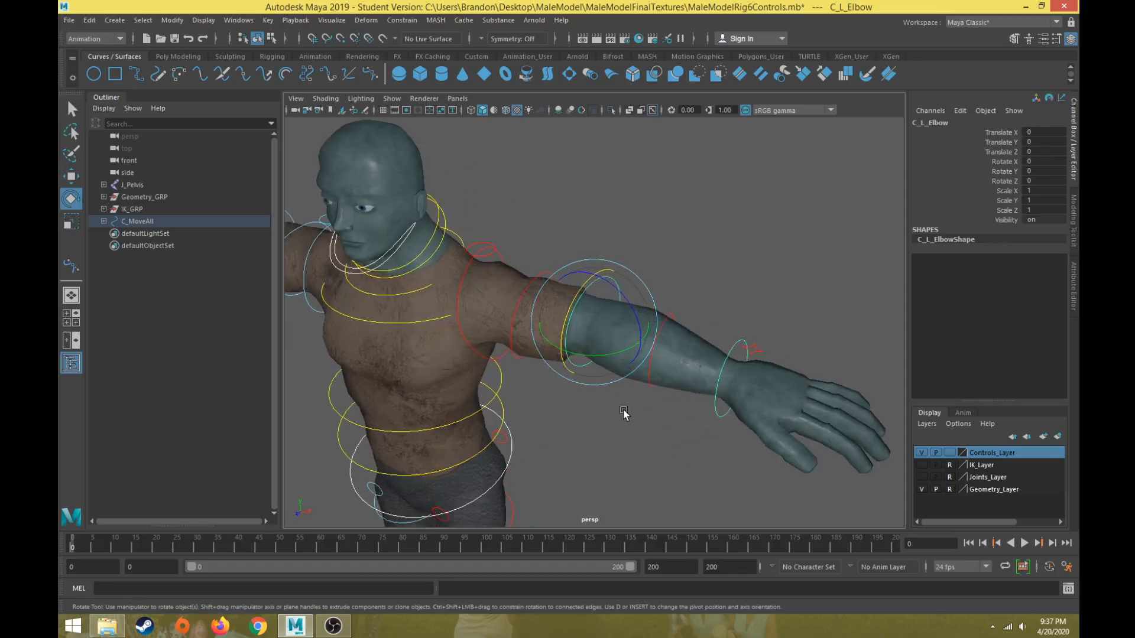
middle_click_drag(609, 409, 615, 368, "alt")
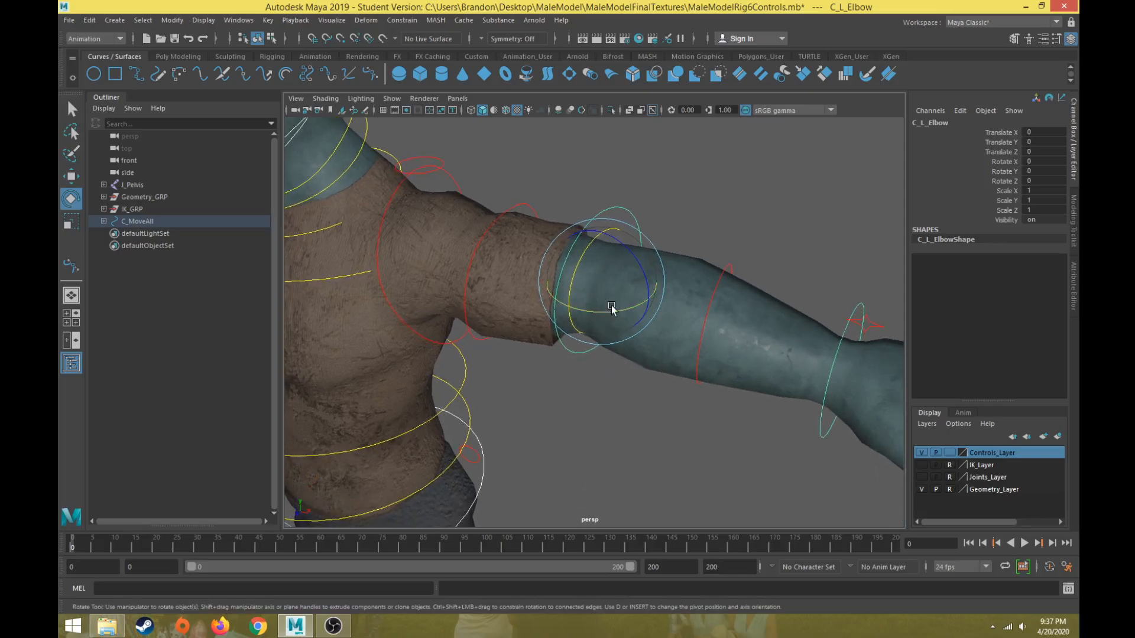
scroll(614, 311, "down", 3)
left_click_drag(613, 311, 590, 387, "alt")
key("ctrl+z")
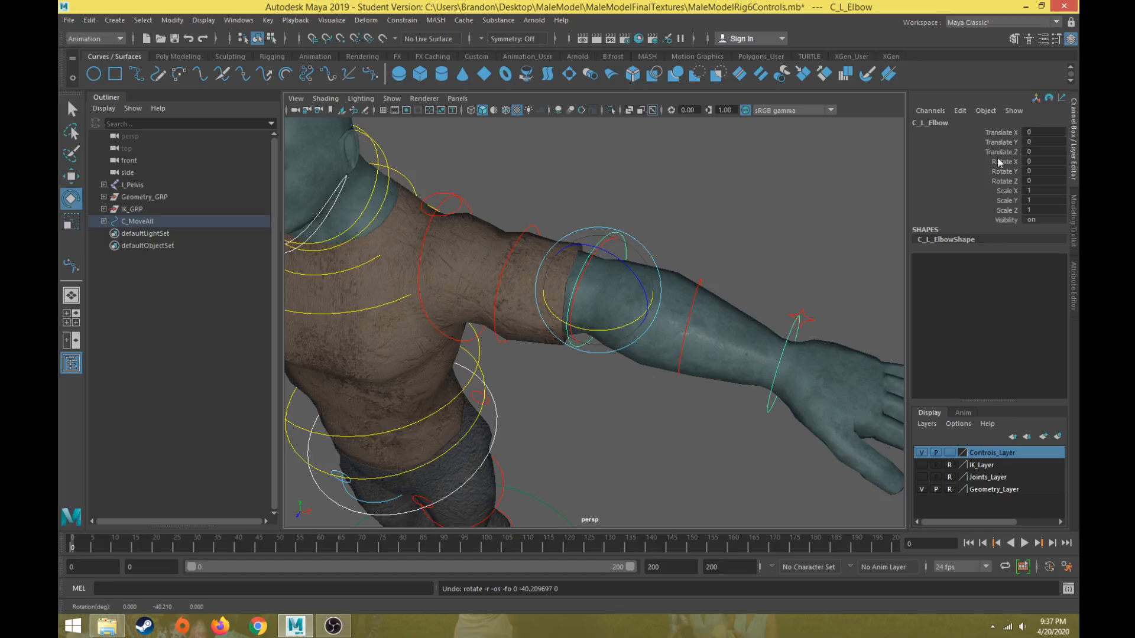
left_click_drag(1012, 132, 1009, 152)
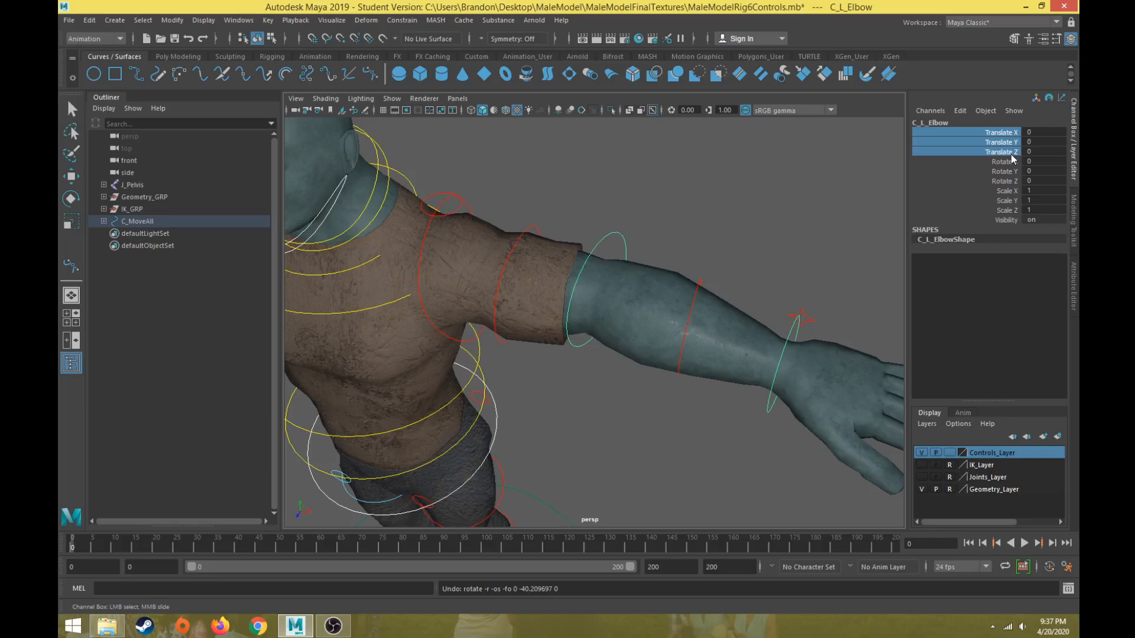
left_click(632, 445)
Select the pelvis control and lock its Scale X, Scale Y and Scale Z channels.
scroll(618, 435, "down", 5)
middle_click_drag(614, 431, 608, 387, "alt")
scroll(613, 315, "up", 2)
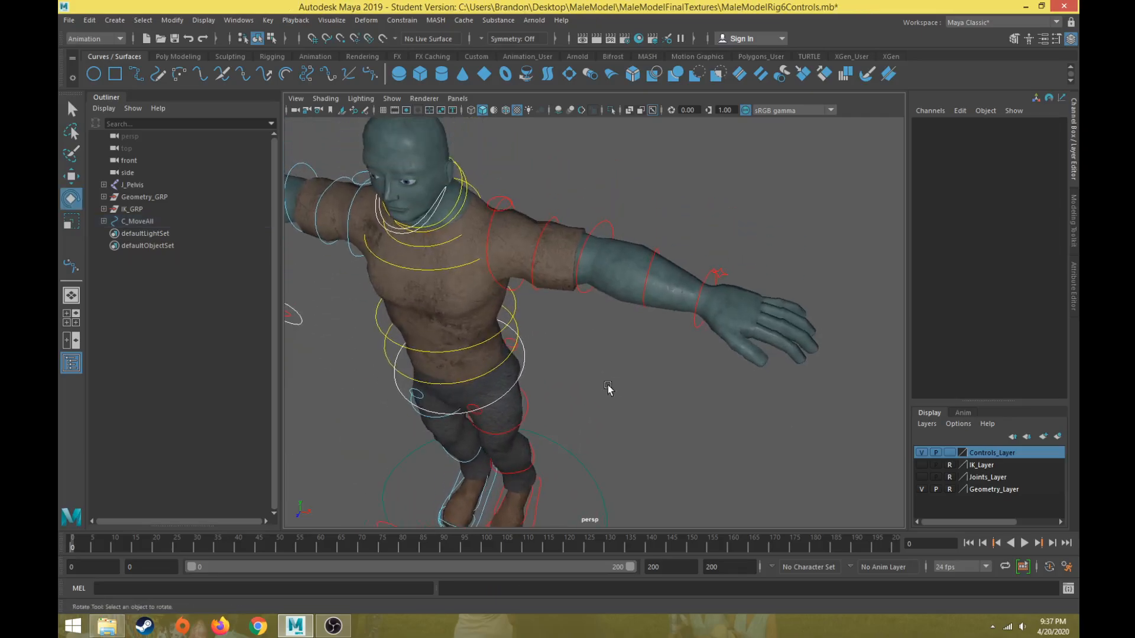
left_click_drag(609, 388, 663, 329, "alt")
scroll(575, 394, "down", 2)
scroll(602, 319, "up", 3)
left_click(605, 312)
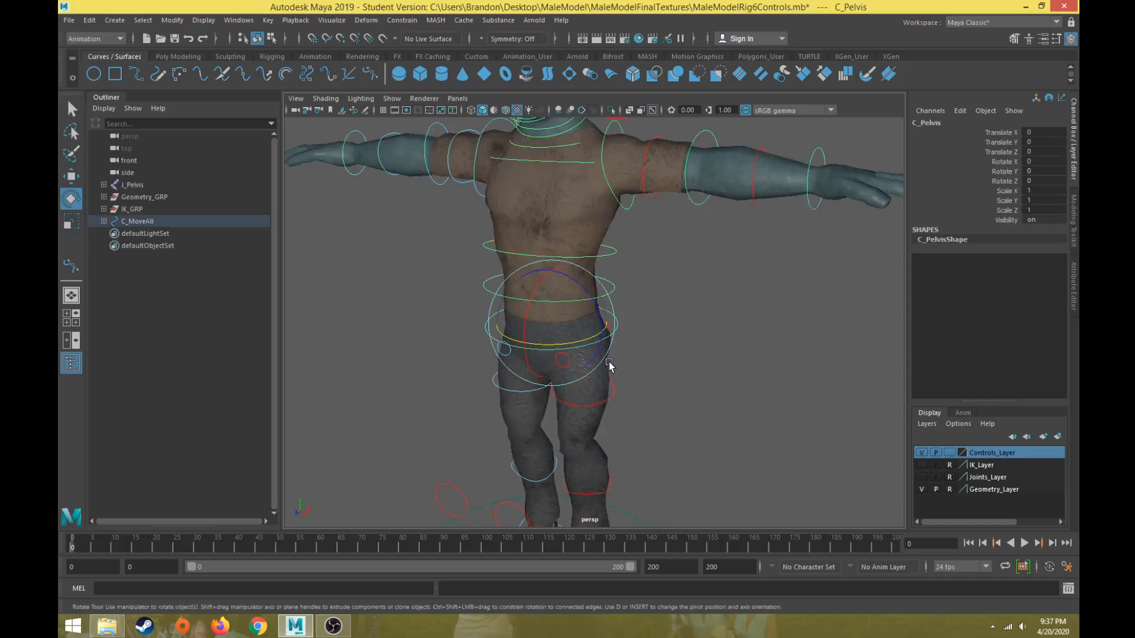
key("w")
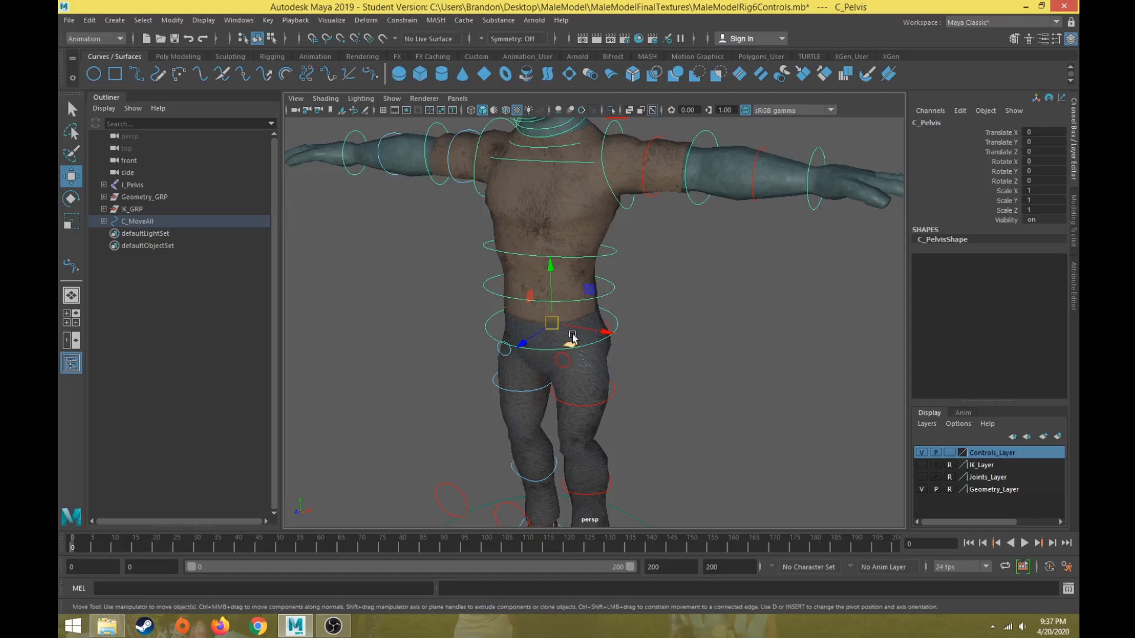
scroll(607, 330, "down", 3)
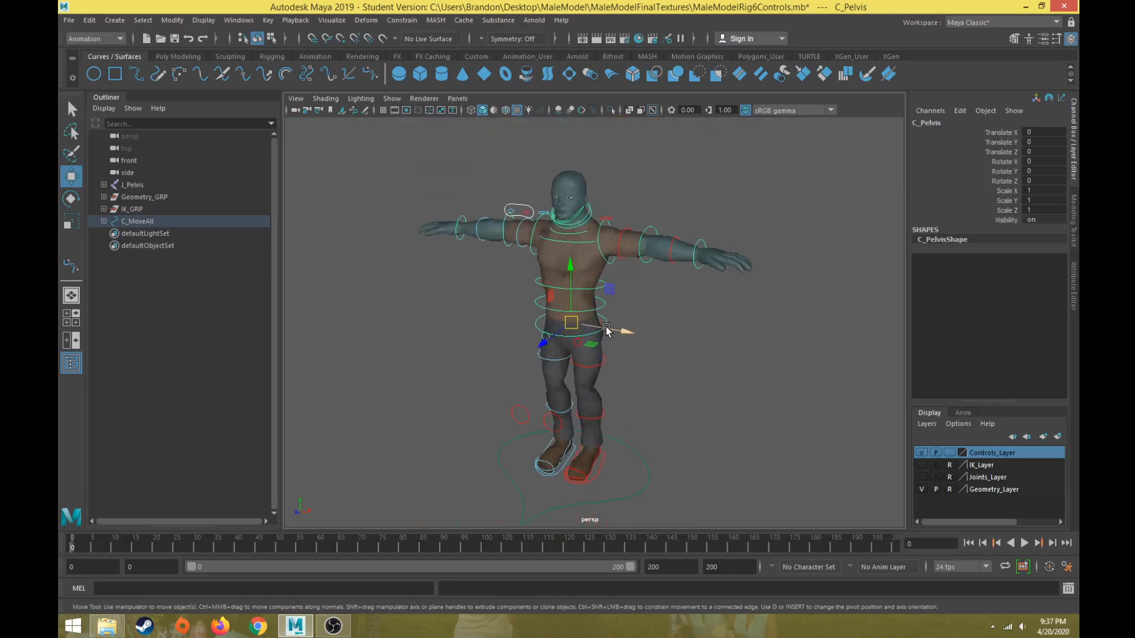
scroll(609, 328, "up", 5)
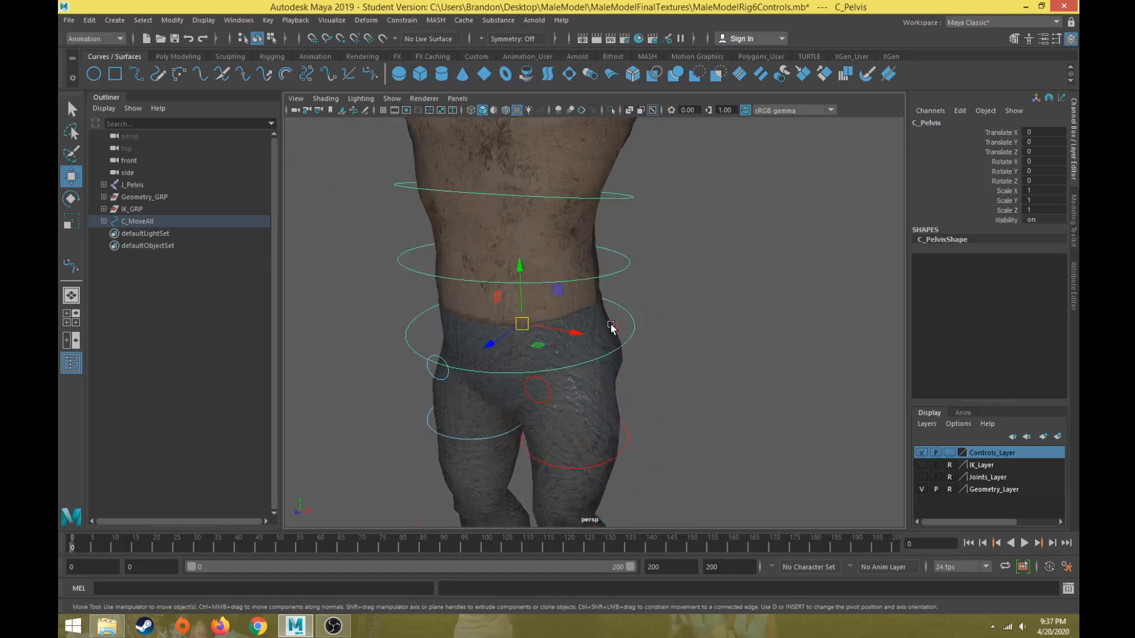
scroll(638, 281, "down", 5)
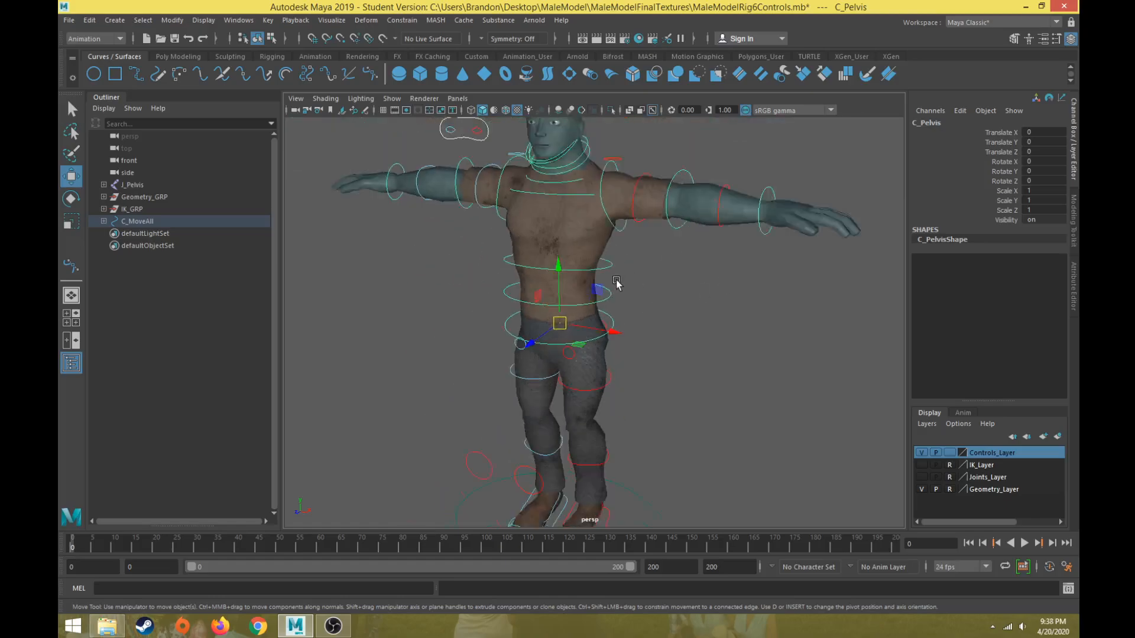
middle_click_drag(634, 282, 650, 277, "alt")
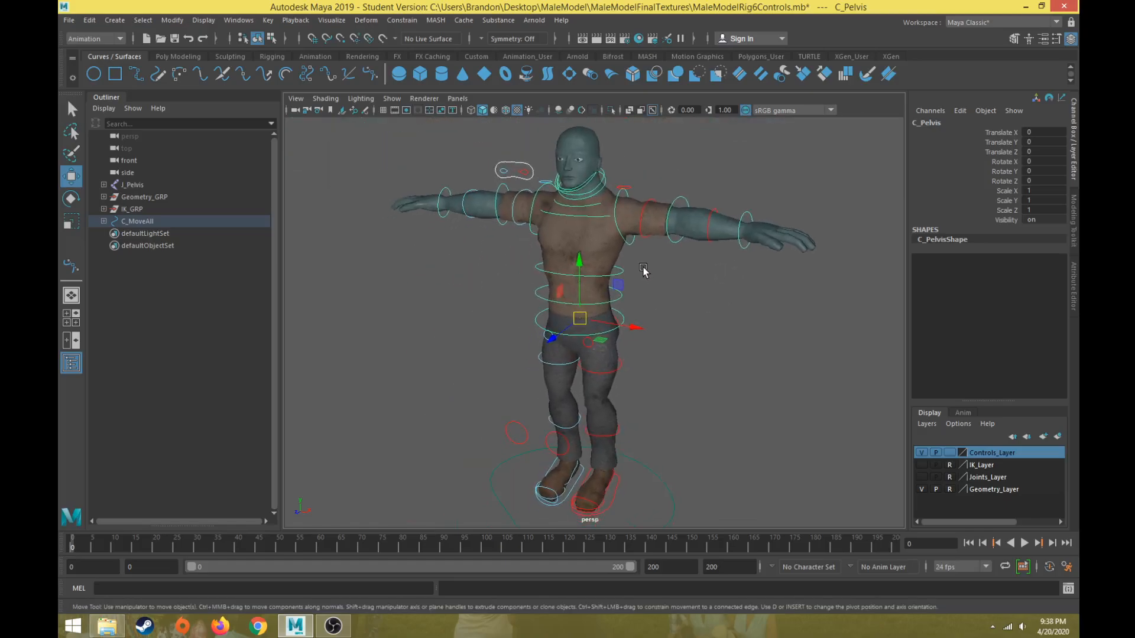
scroll(666, 325, "up", 4)
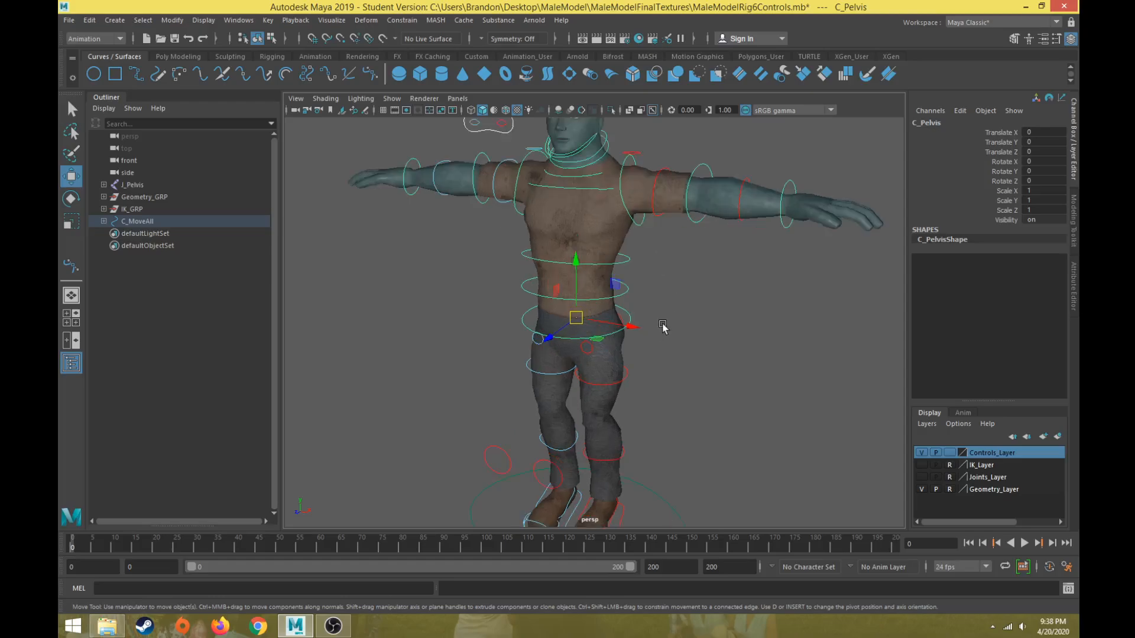
scroll(661, 321, "down", 4)
scroll(647, 319, "up", 5)
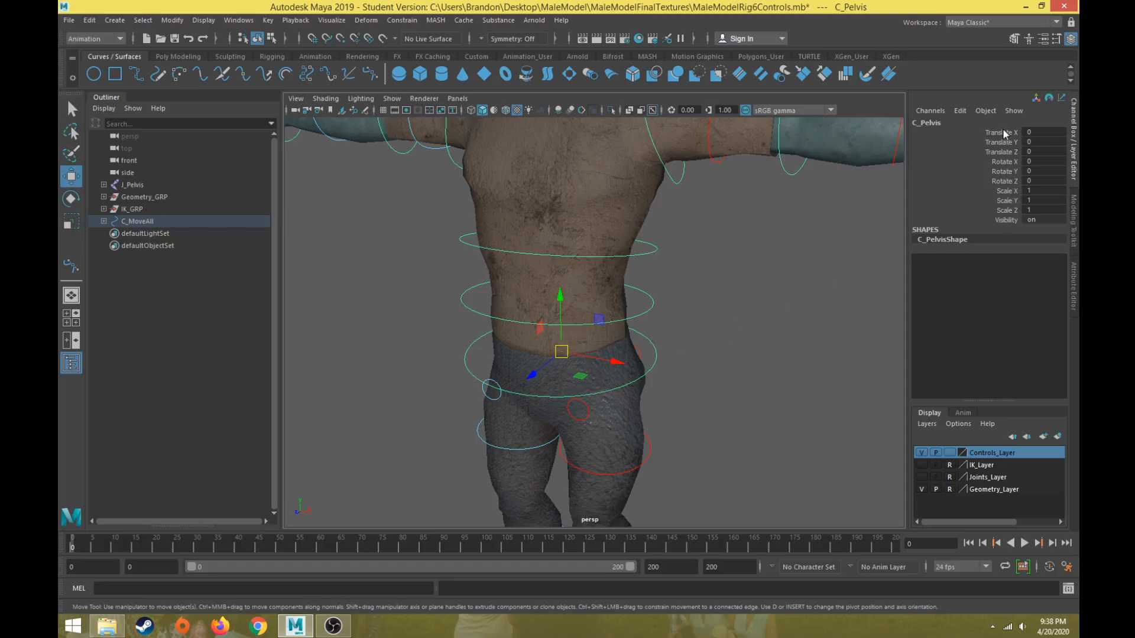
left_click_drag(1008, 192, 1005, 210)
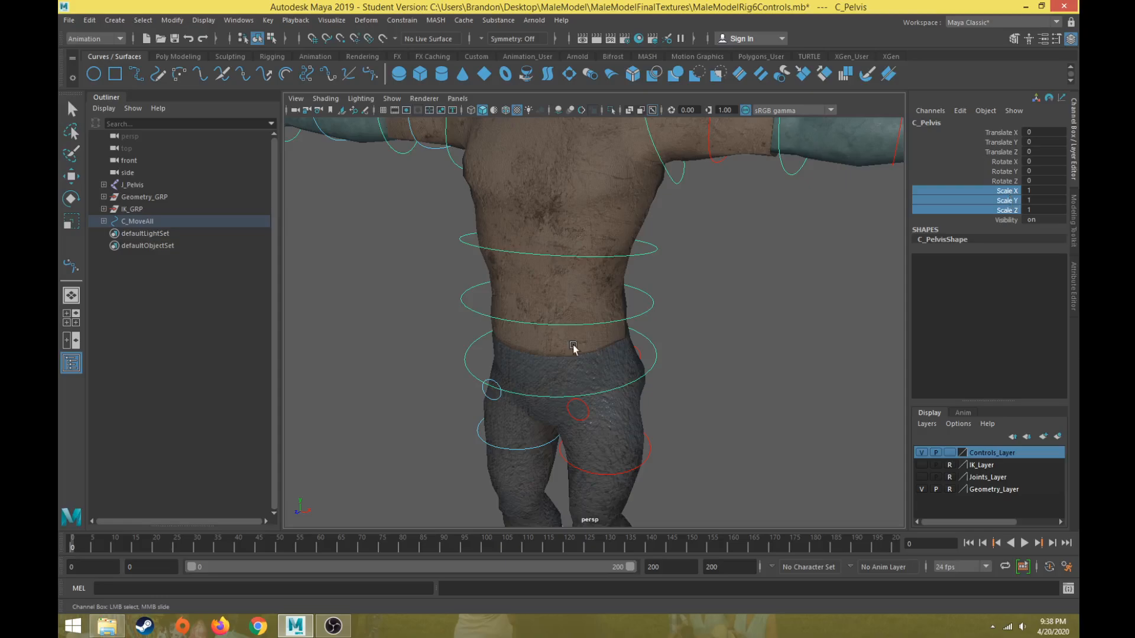
right_click(1004, 203)
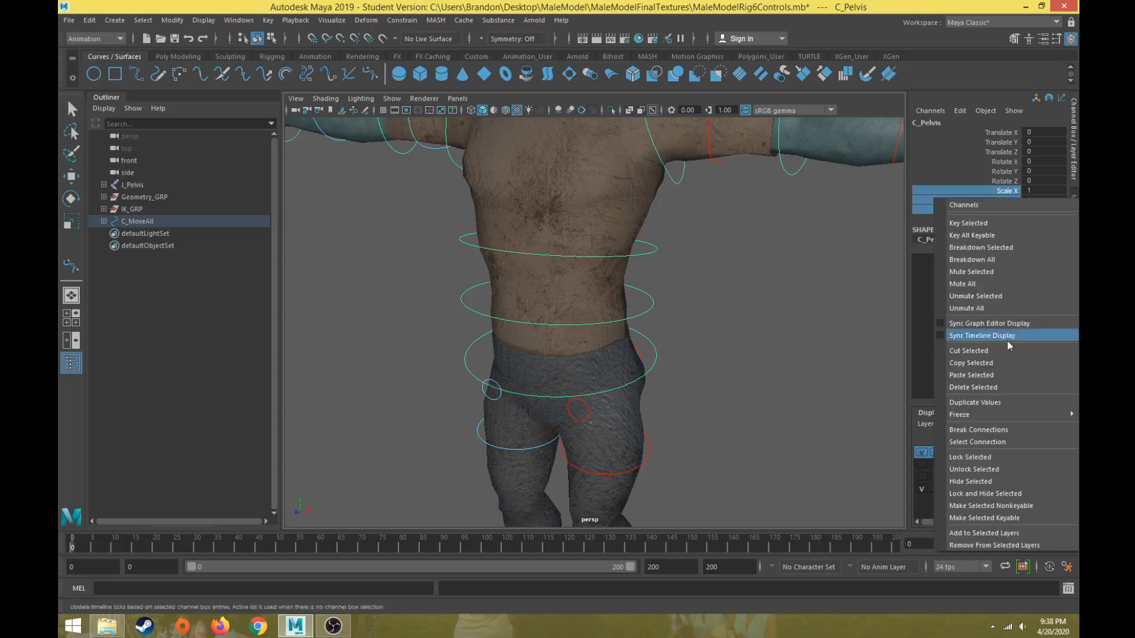
left_click(970, 457)
Hide the pelvis control's Scale X, Scale Y and Scale Z channels from the Channel Box.
right_click(1012, 202)
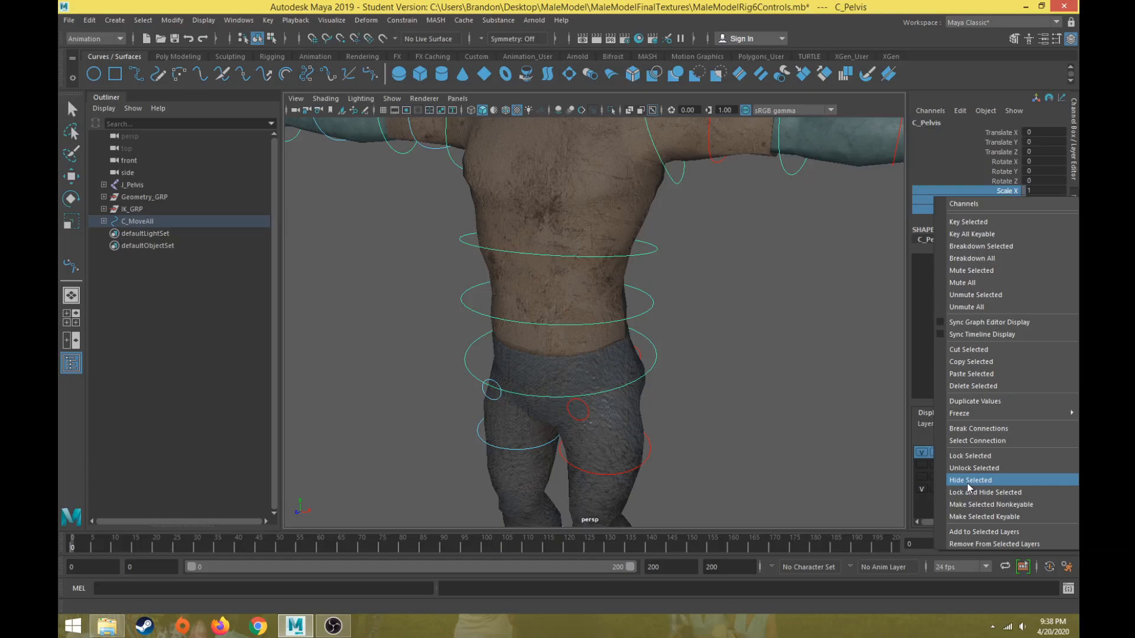
left_click(1026, 191)
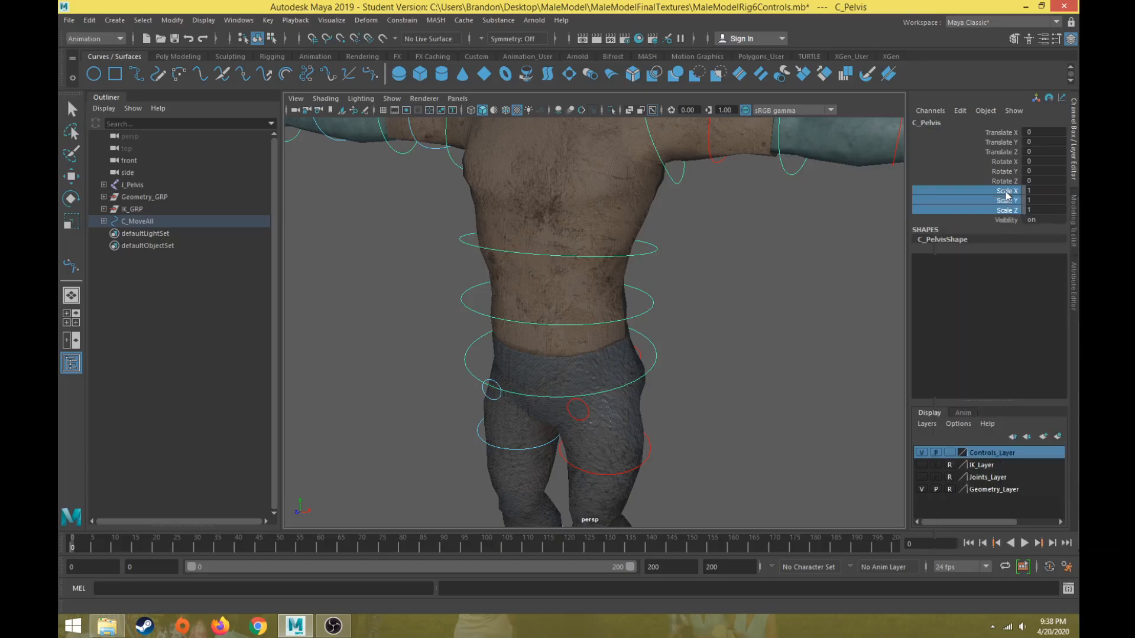
left_click(1025, 191)
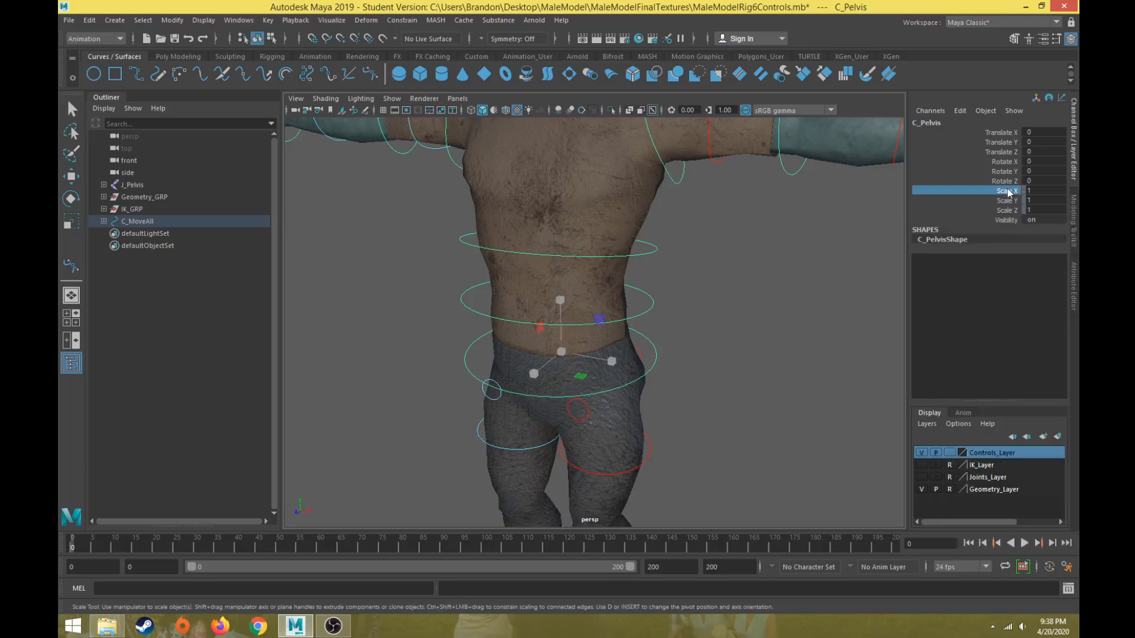
left_click_drag(1009, 191, 1007, 213)
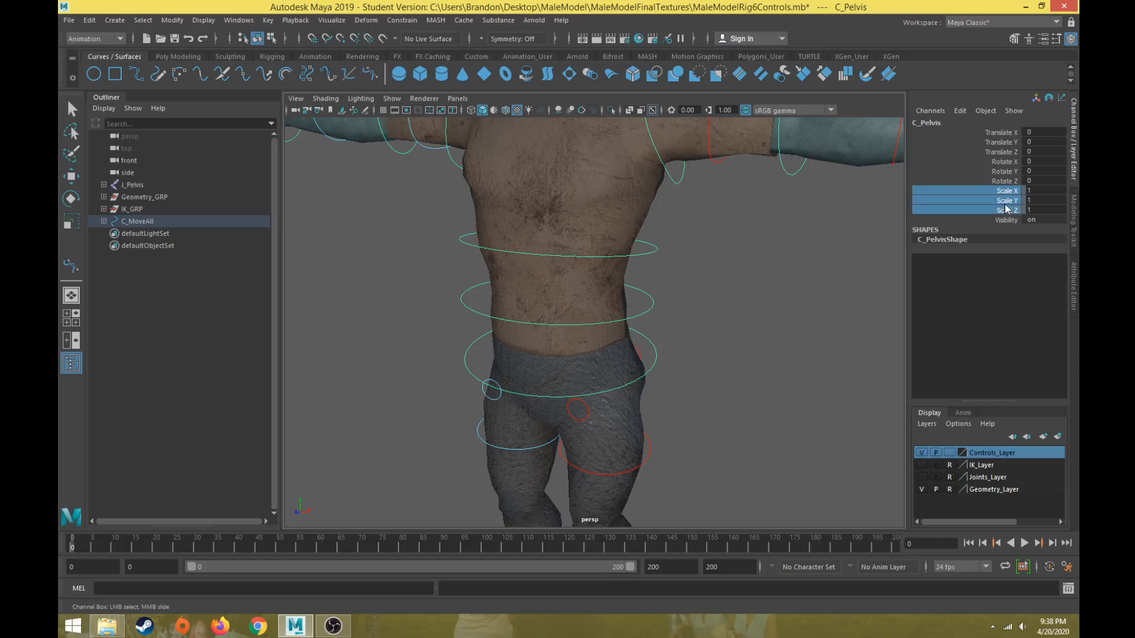
right_click(1006, 209)
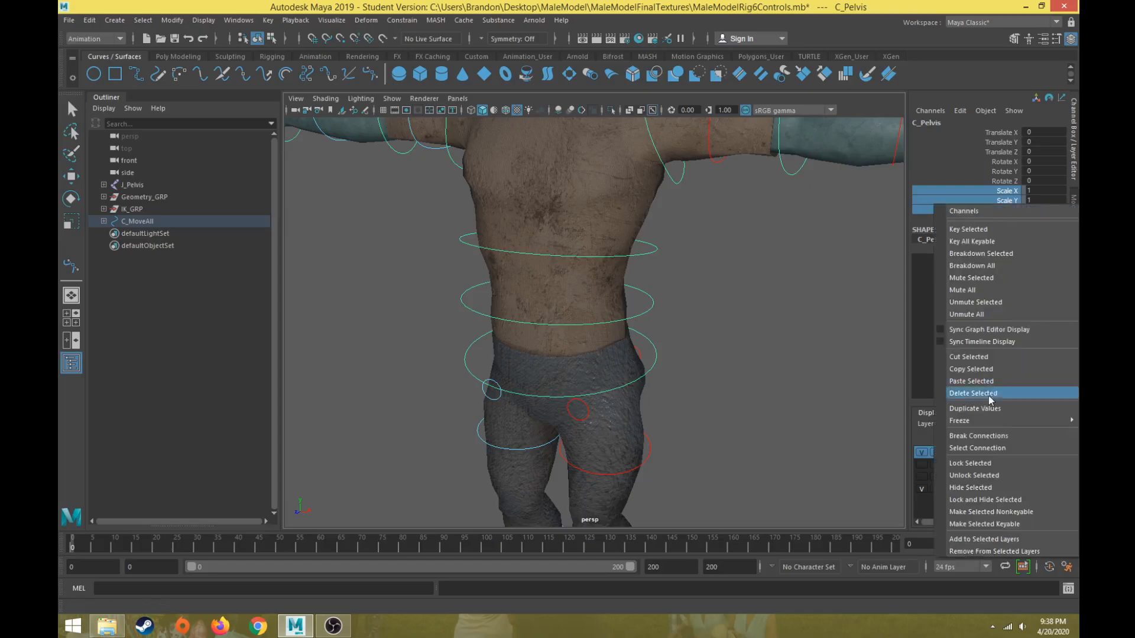
left_click(967, 486)
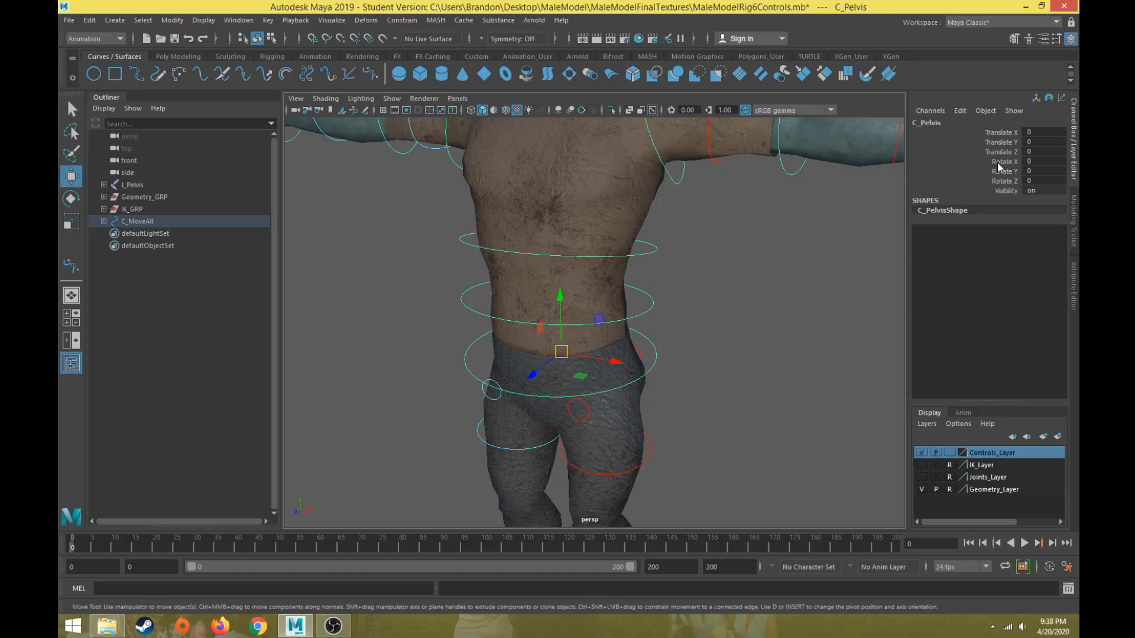
left_click(960, 111)
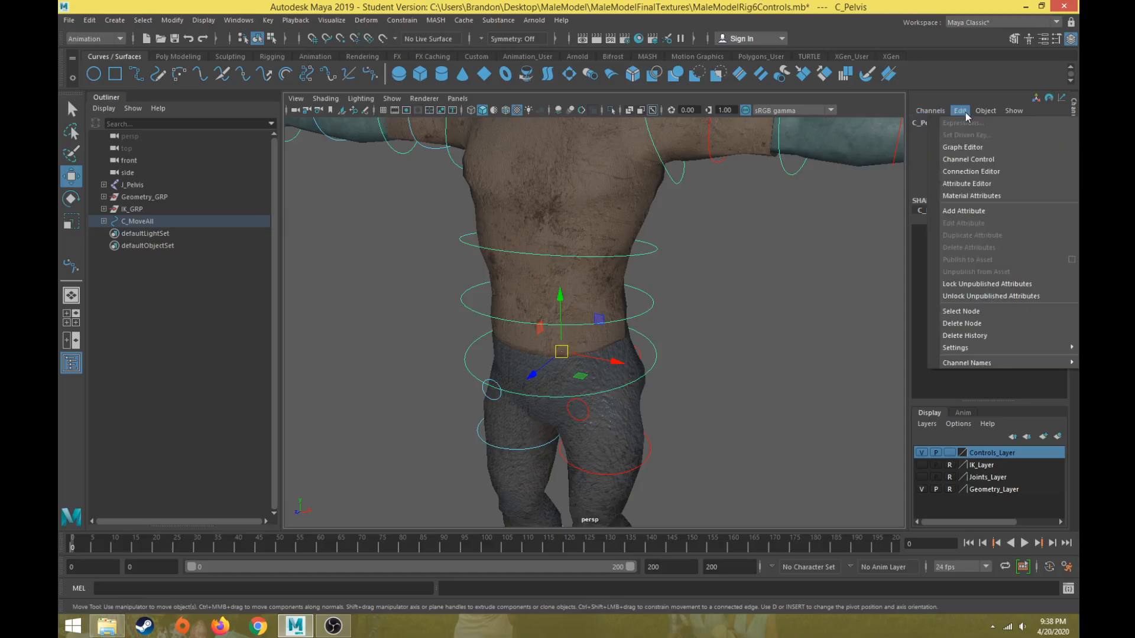
left_click(967, 184)
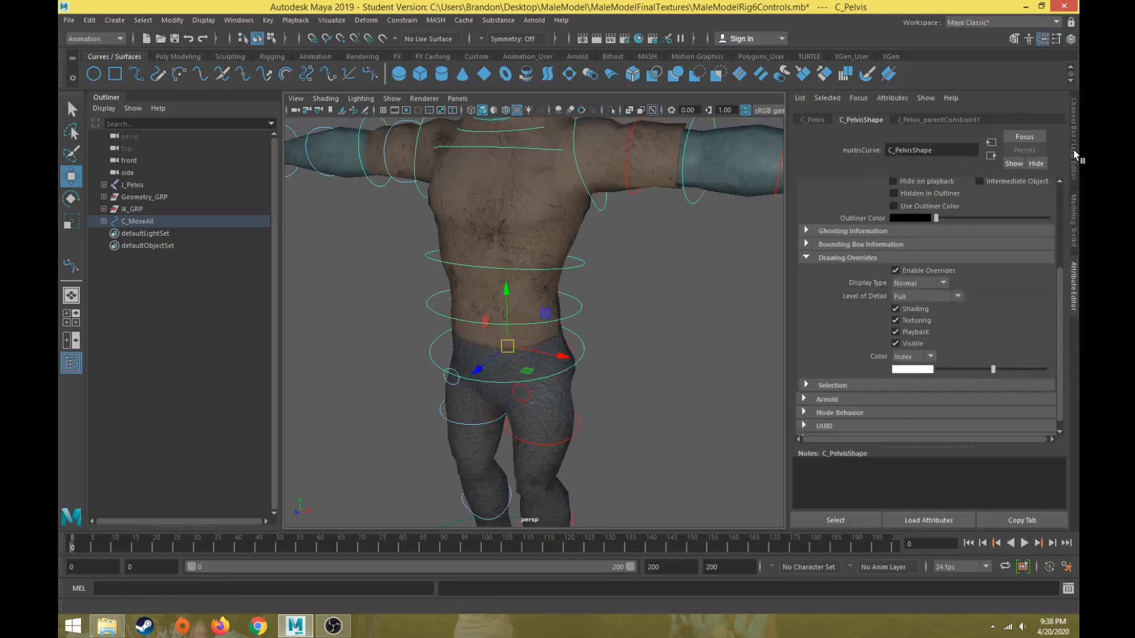
key("ctrl+a")
Open Channel Control for the pelvis control and move Scale X, Scale Y and Scale Z back to the keyable channels.
left_click(961, 111)
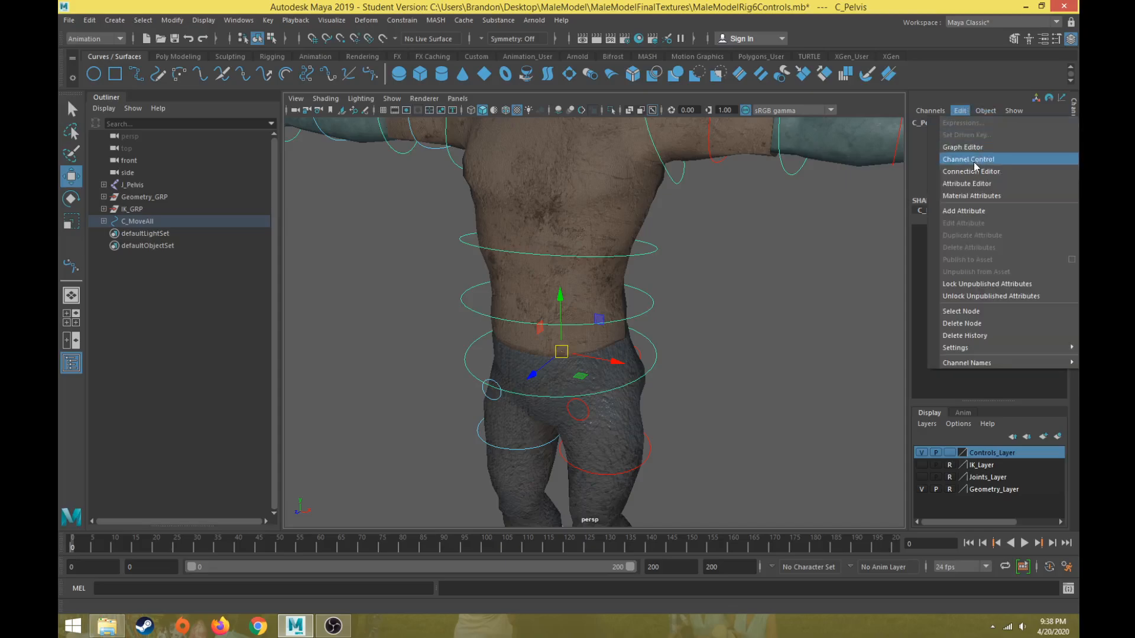
left_click(1004, 158)
left_click_drag(605, 211, 700, 190)
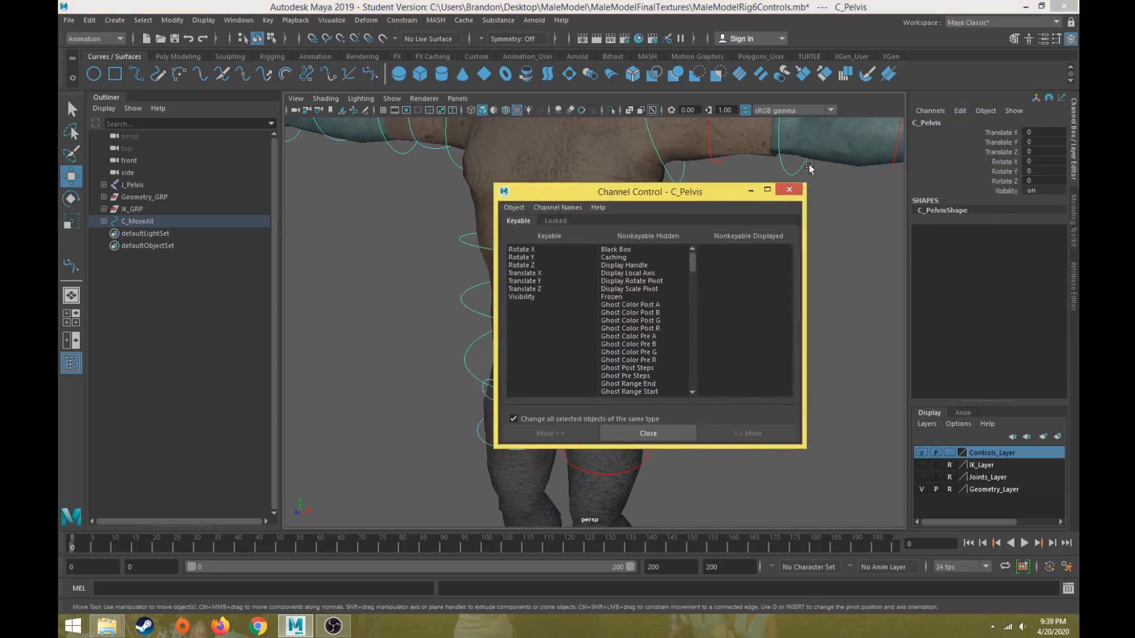
left_click(961, 111)
left_click(686, 193)
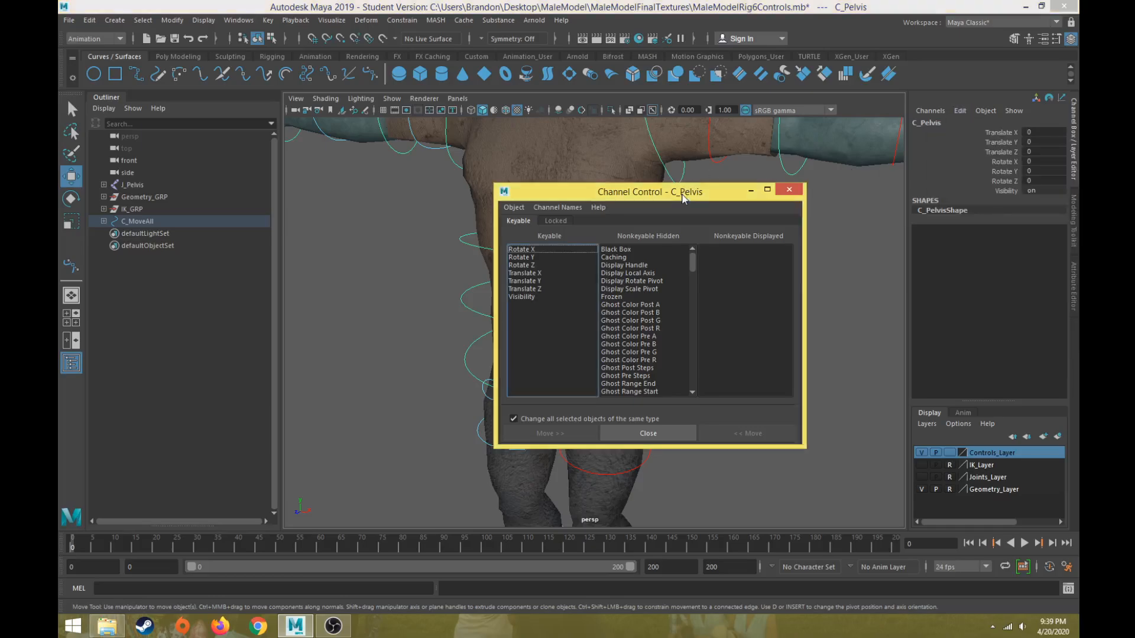
left_click_drag(693, 262, 704, 373)
left_click_drag(626, 265, 625, 282)
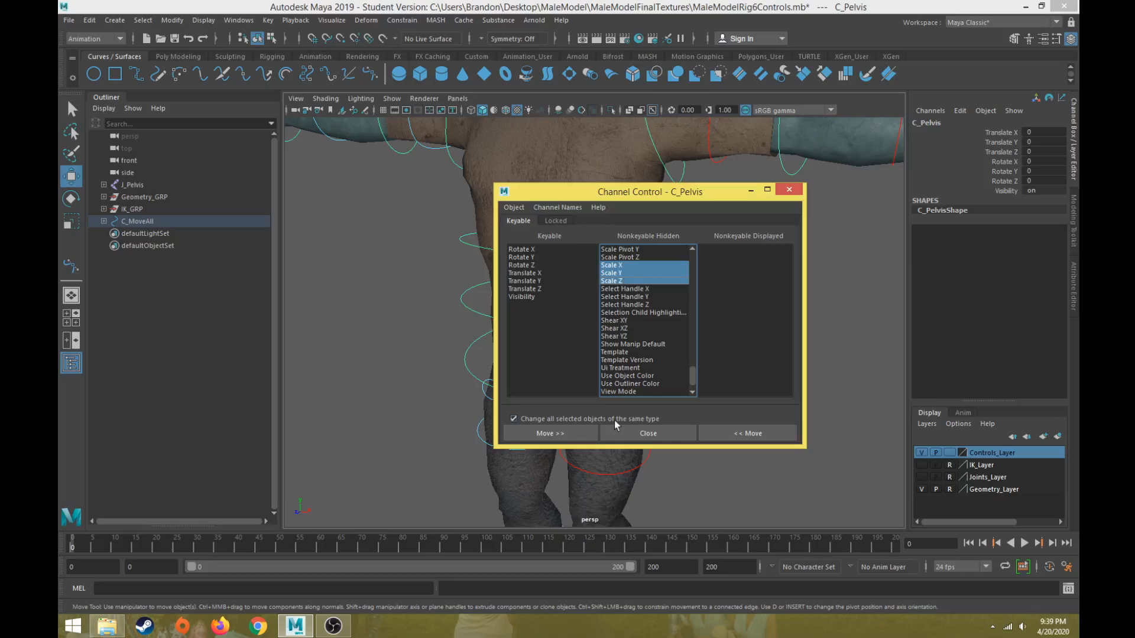
left_click(737, 432)
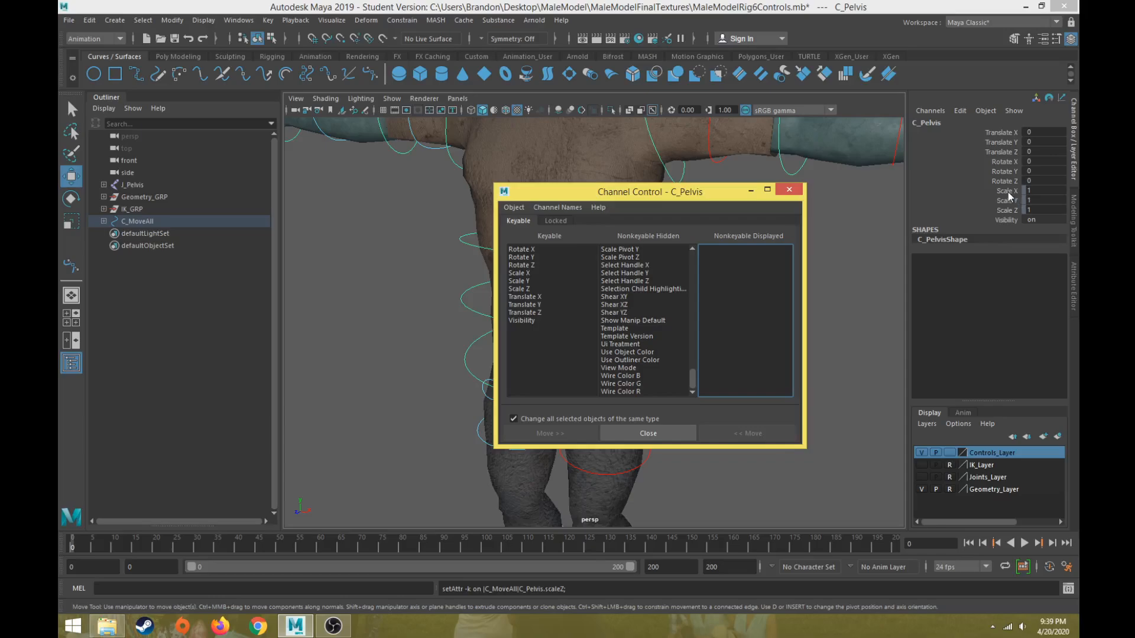
Close Channel Control and hide the pelvis control's Scale X, Scale Y and Scale Z channels once more.
left_click_drag(1010, 191, 1008, 211)
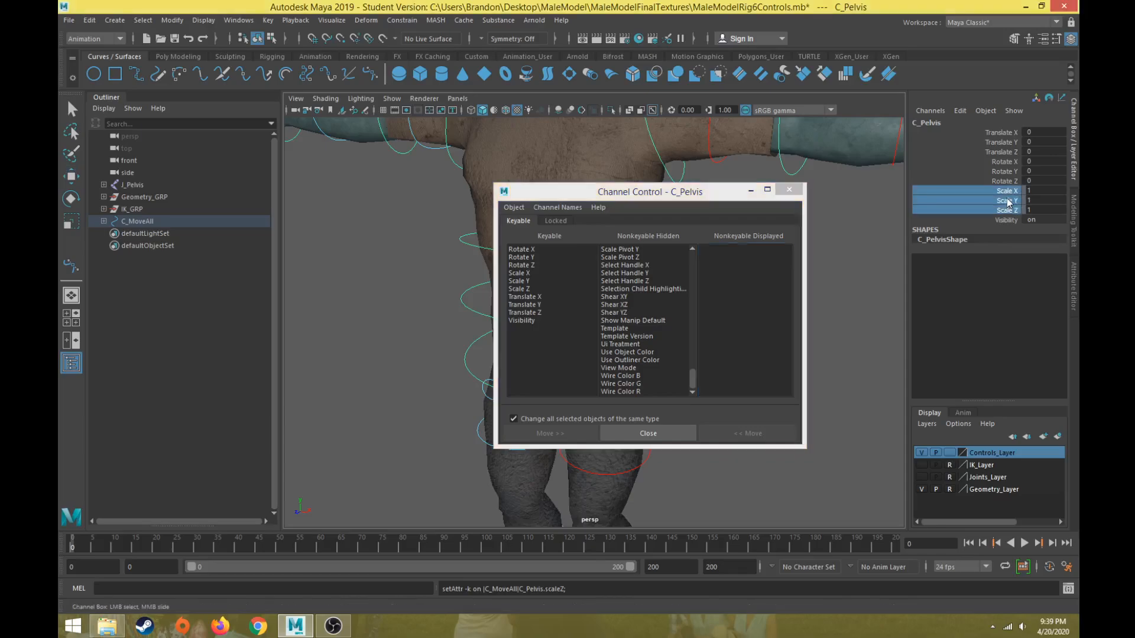
right_click(1008, 202)
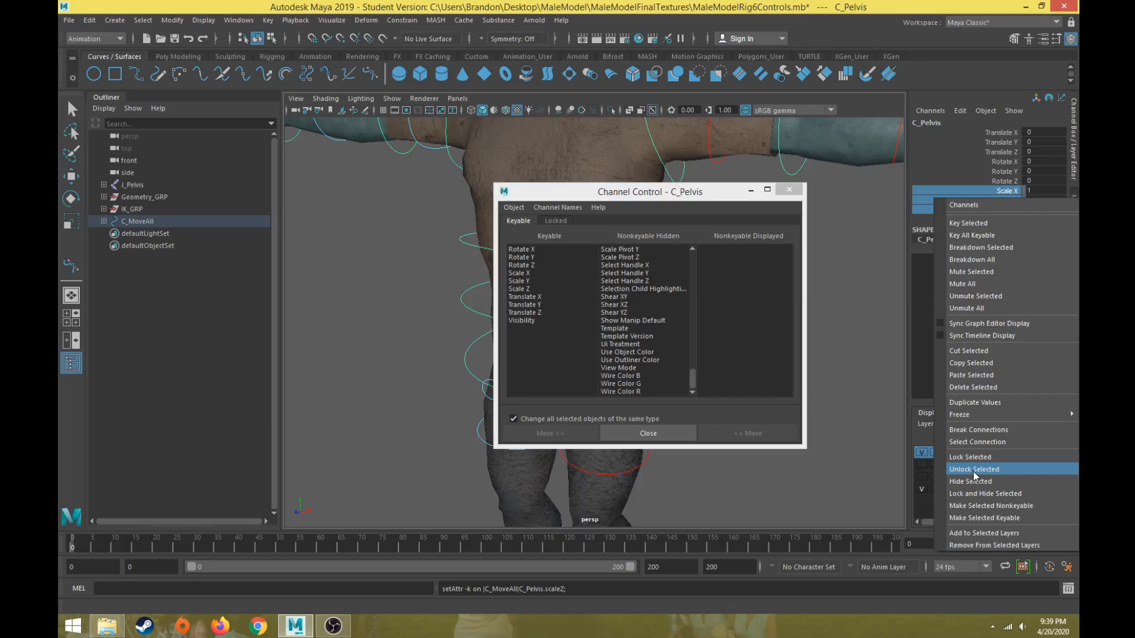
left_click(725, 192)
left_click(789, 189)
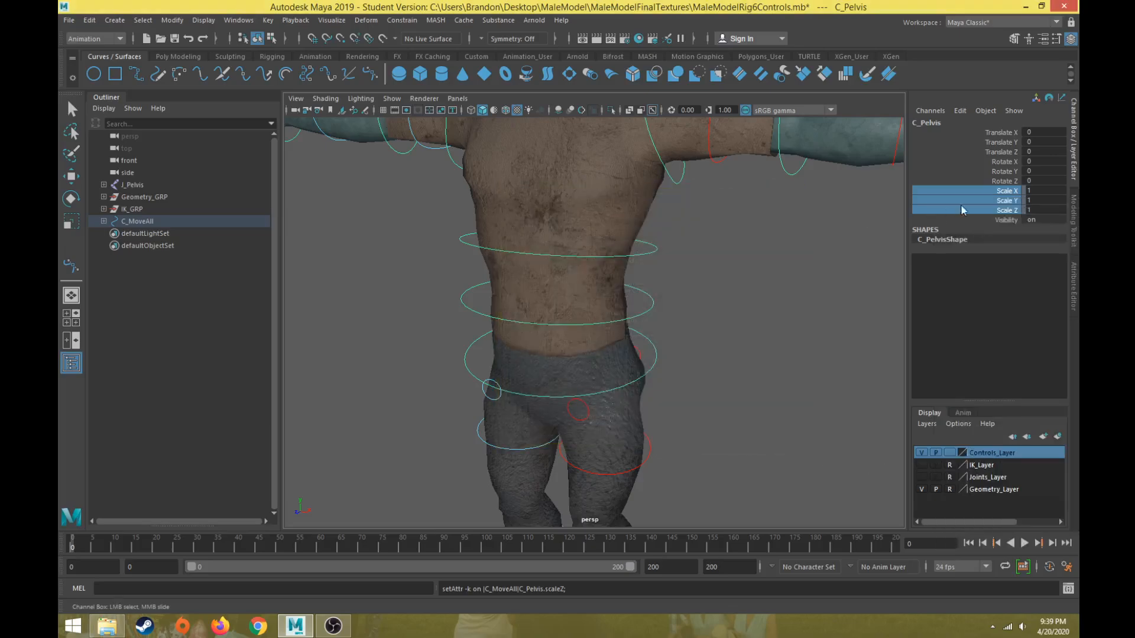
right_click(1007, 200)
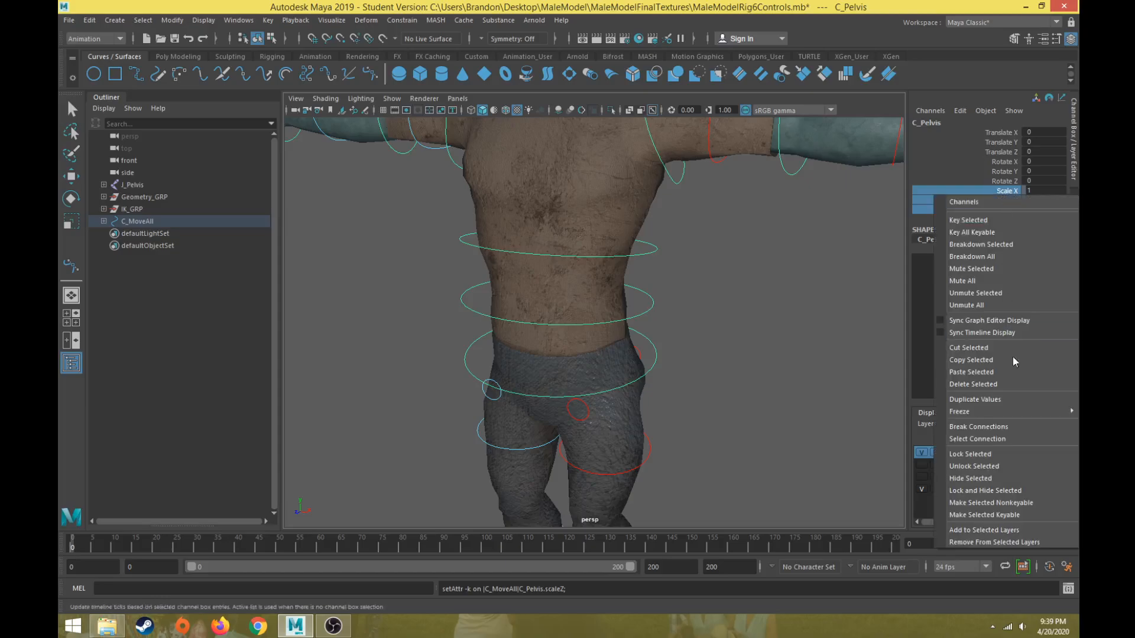
left_click(976, 478)
key("w")
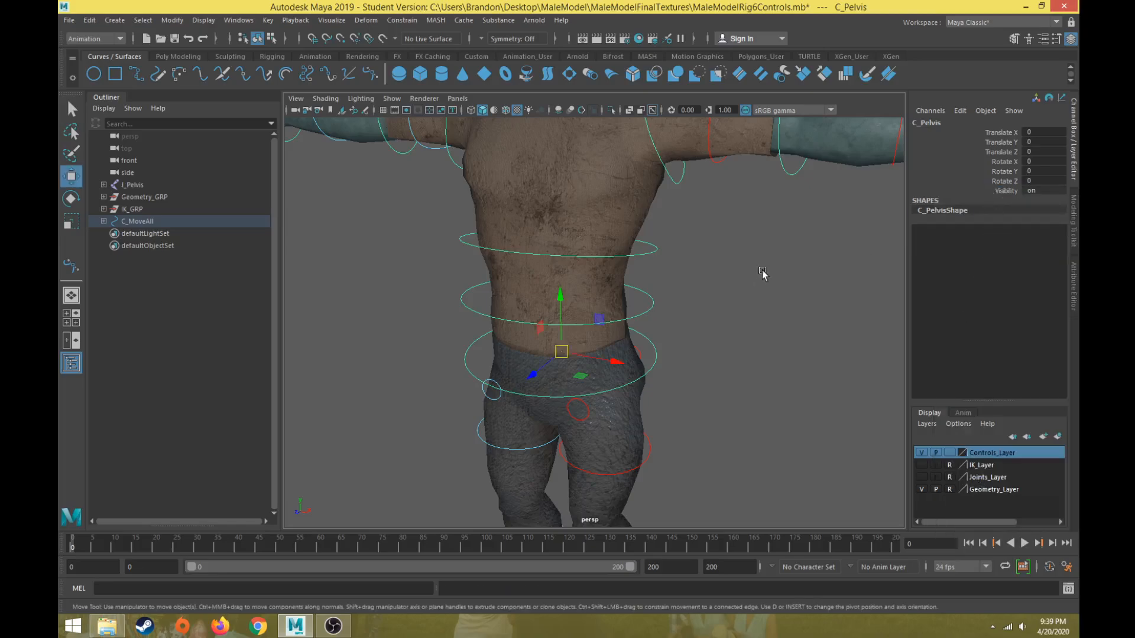
Select the lowest spine control and lock and hide its Translate X/Y/Z and Scale X/Y/Z channels.
left_click(653, 302)
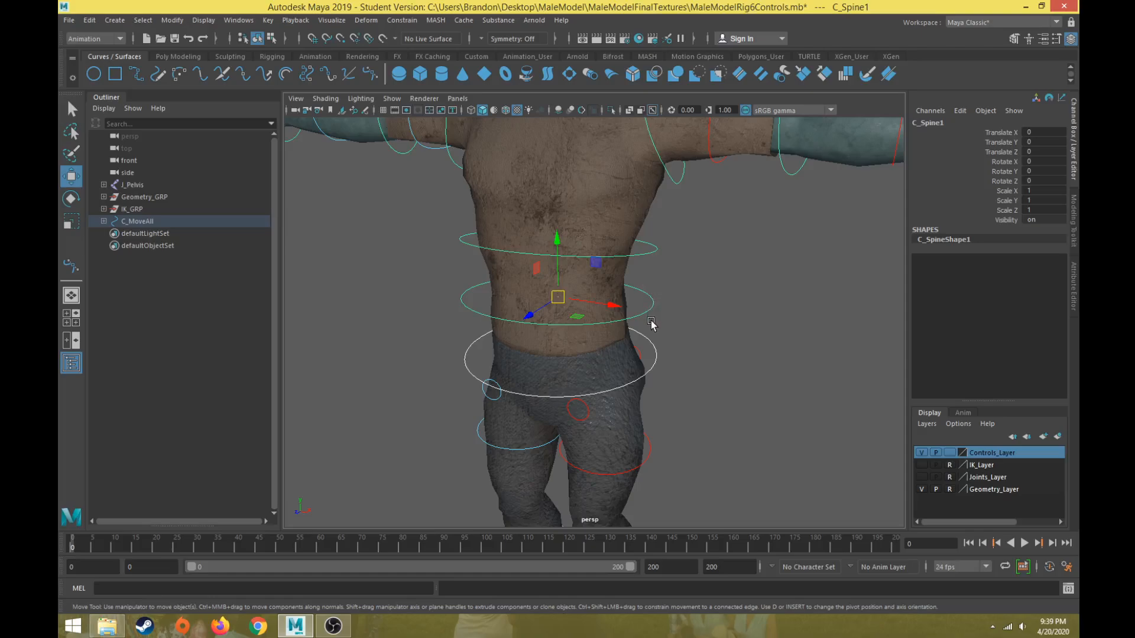
left_click_drag(1002, 131, 1003, 211)
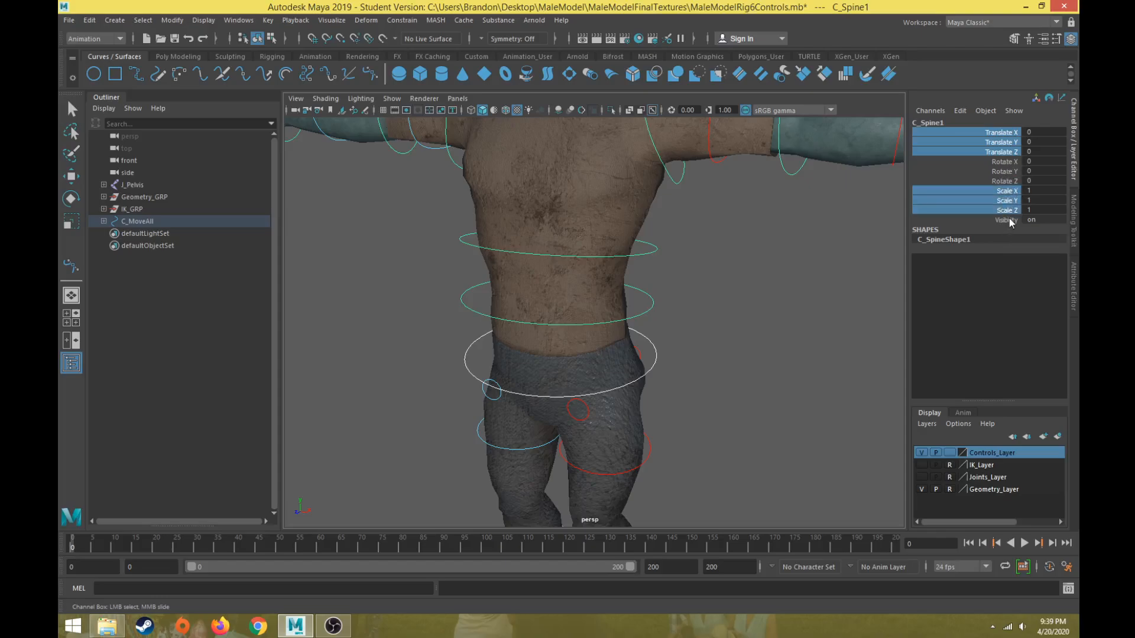
right_click(1002, 137)
left_click(984, 395)
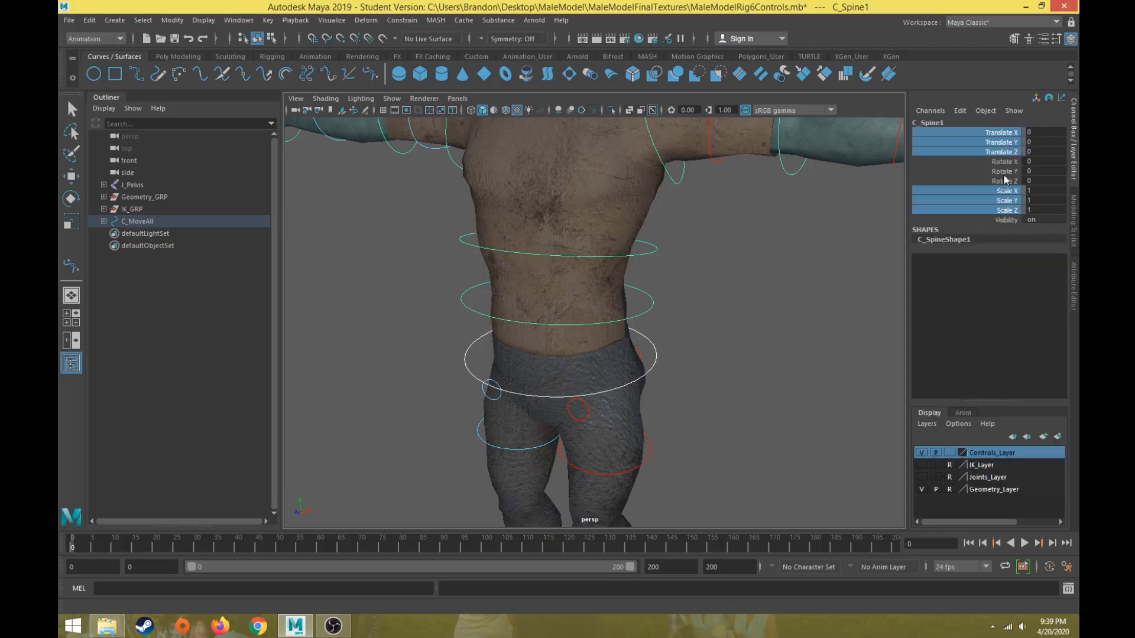
right_click(1002, 145)
left_click(992, 434)
key("w")
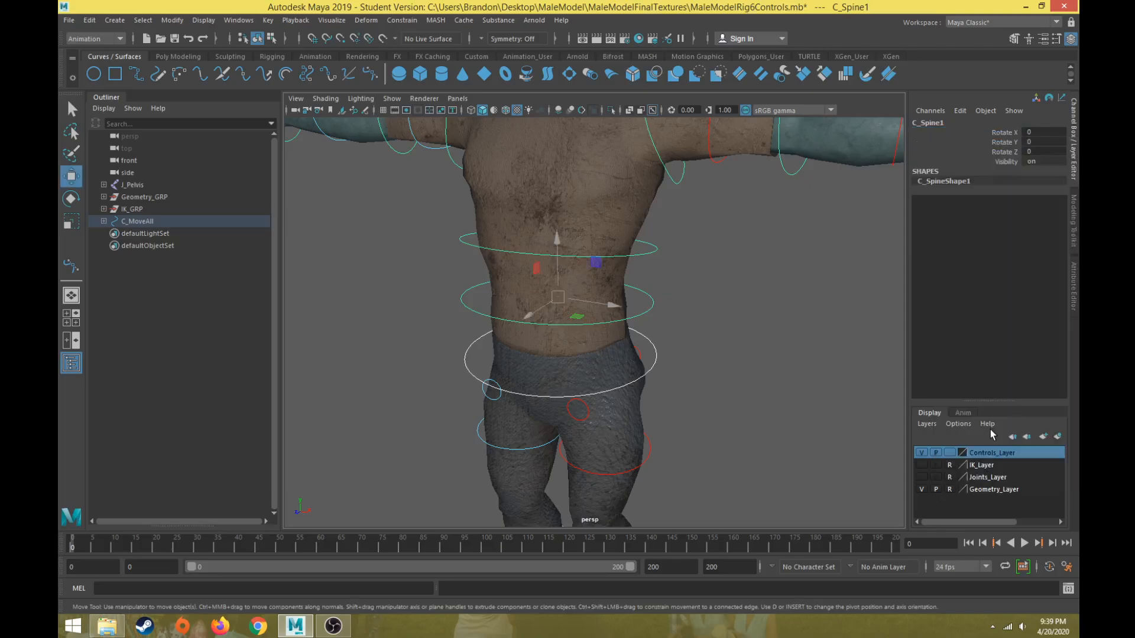
Select the two upper spine controls and the three neck controls together, then lock and hide their translate and scale channels.
left_click(650, 253)
middle_click_drag(671, 173, 646, 283, "alt")
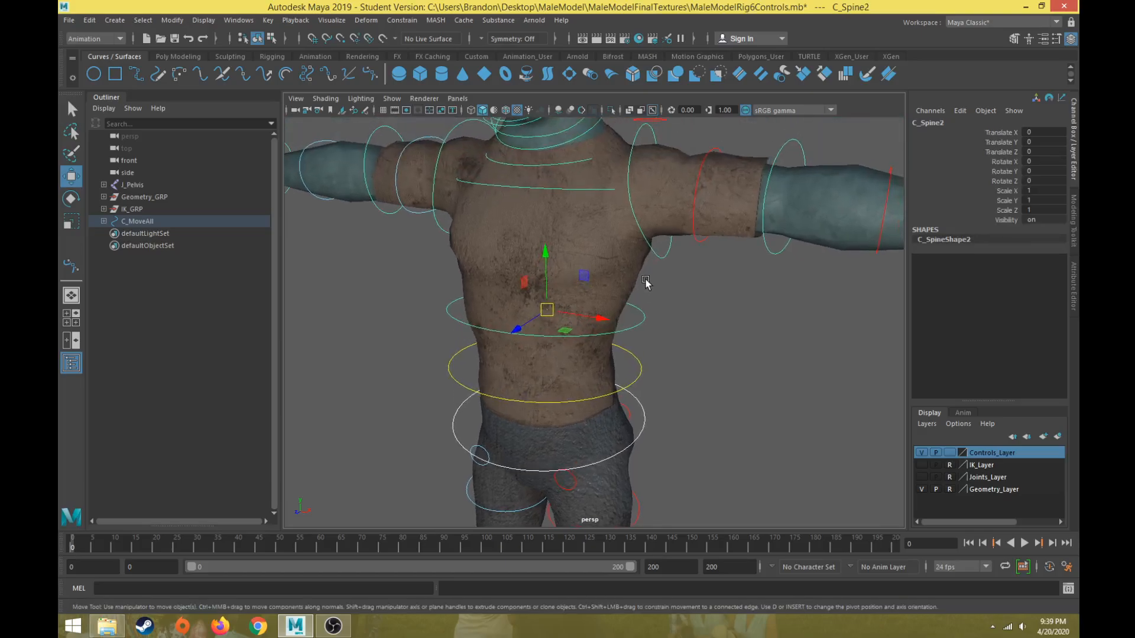
left_click(591, 189)
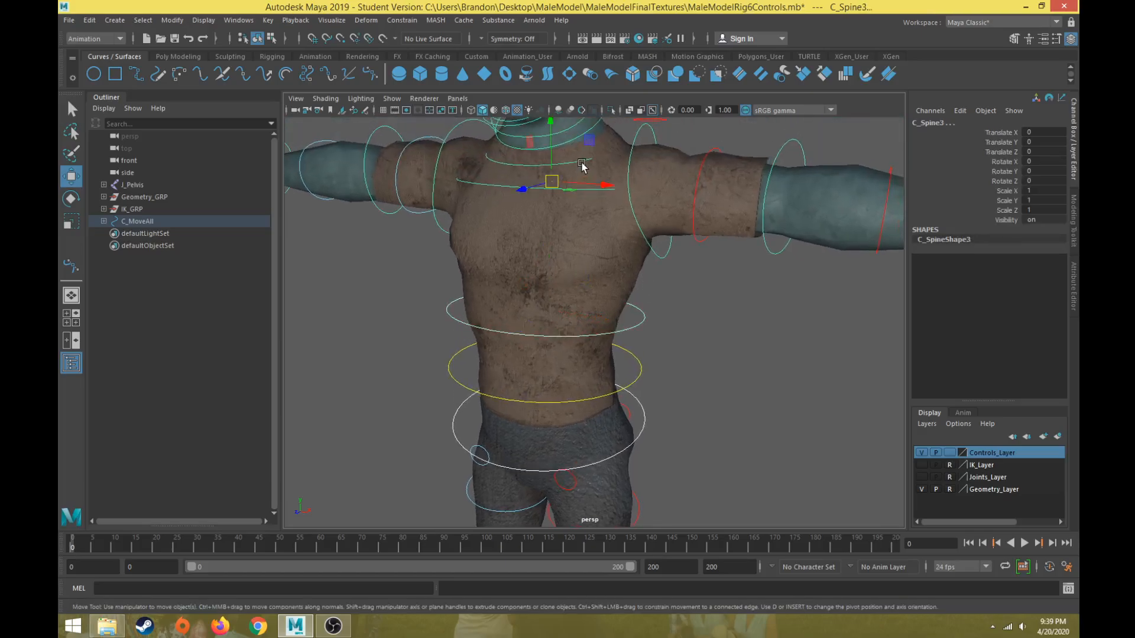
left_click(581, 166)
middle_click_drag(581, 166, 618, 213, "alt")
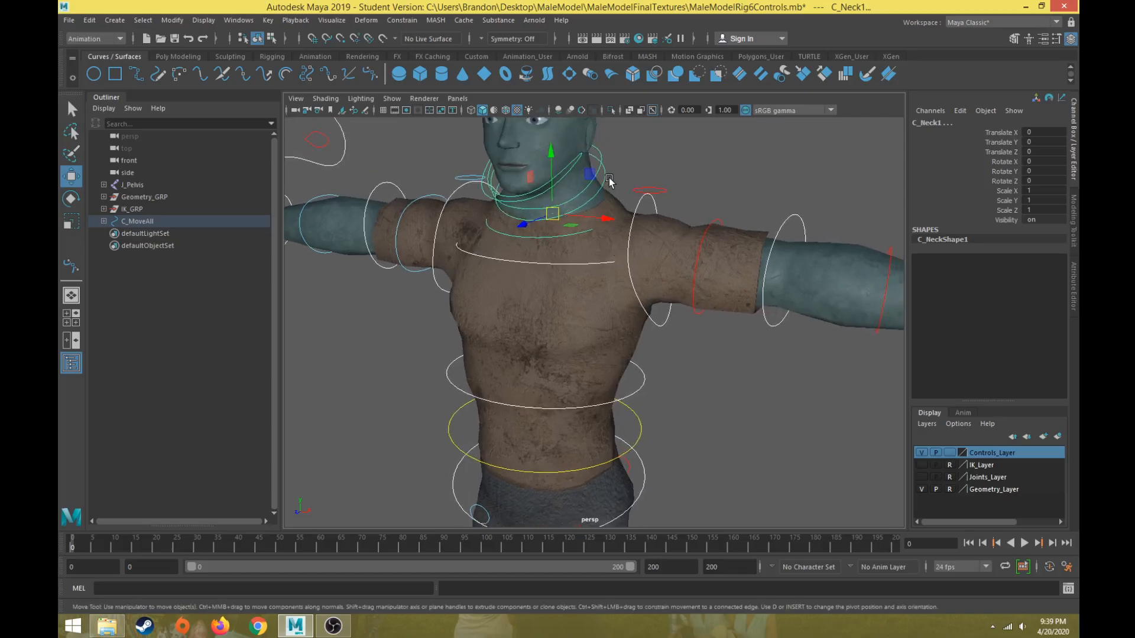
left_click(600, 147)
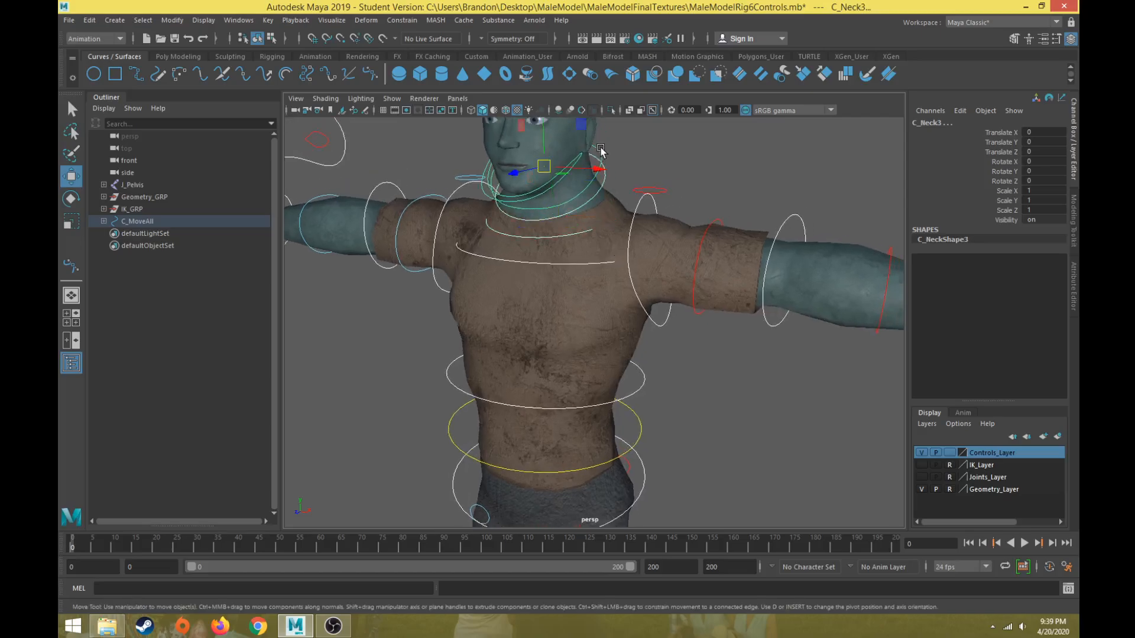
left_click(638, 373)
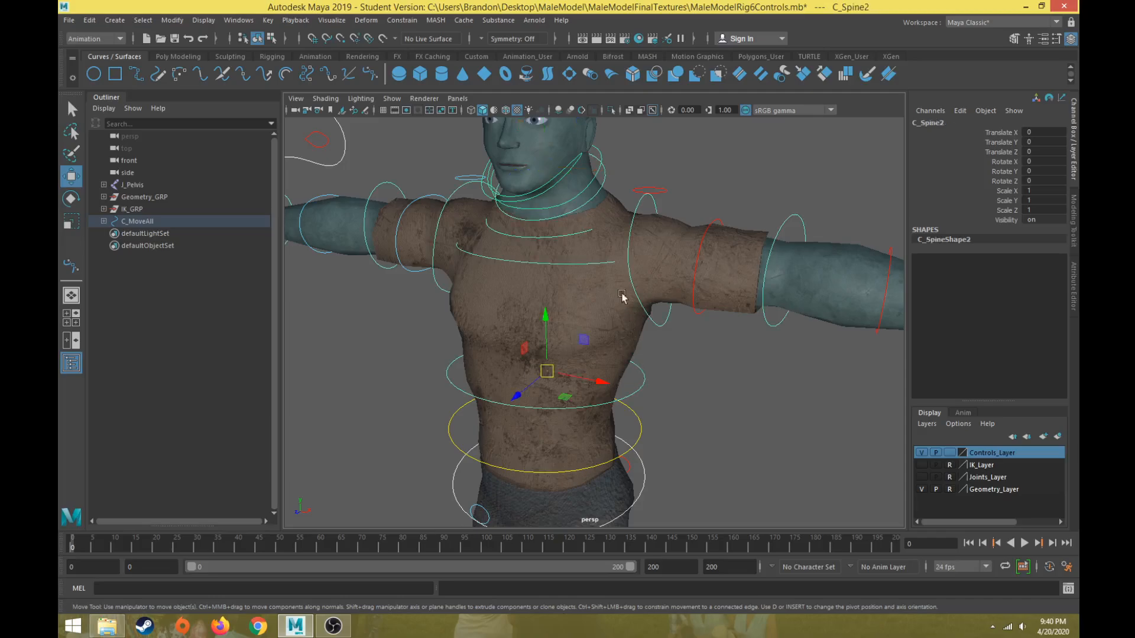
left_click(587, 262)
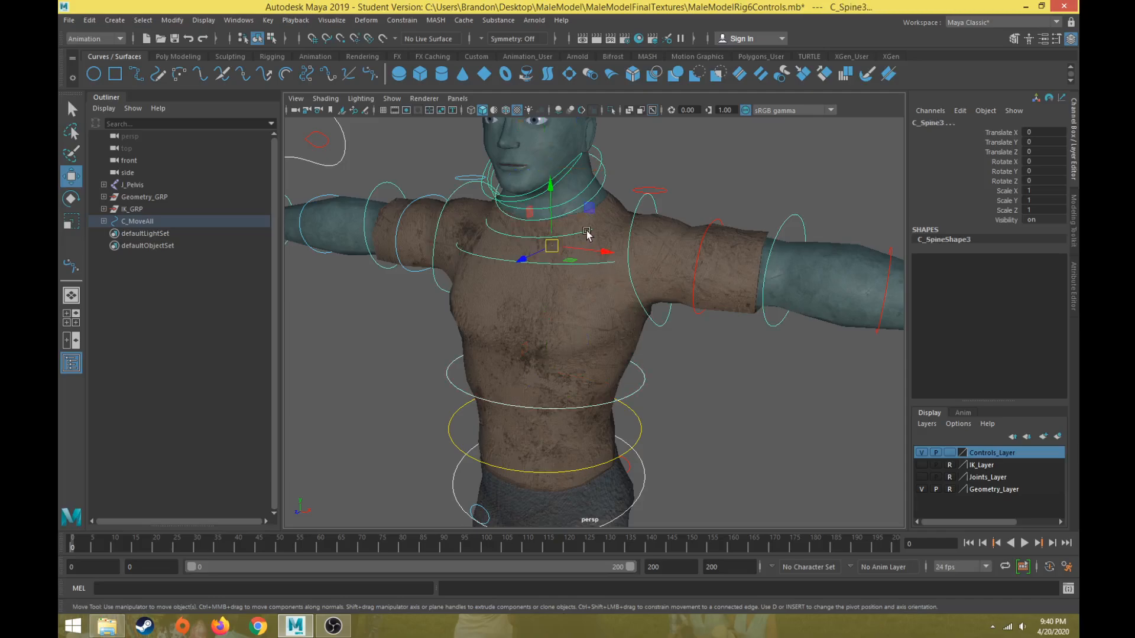
left_click(587, 231)
left_click(606, 164)
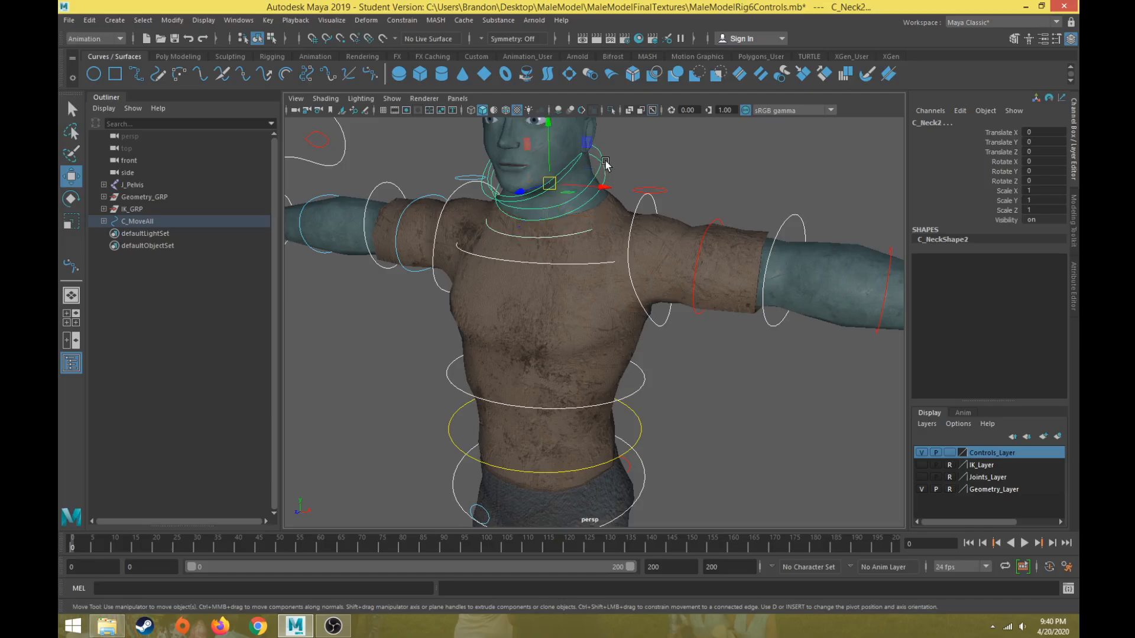
left_click(601, 153)
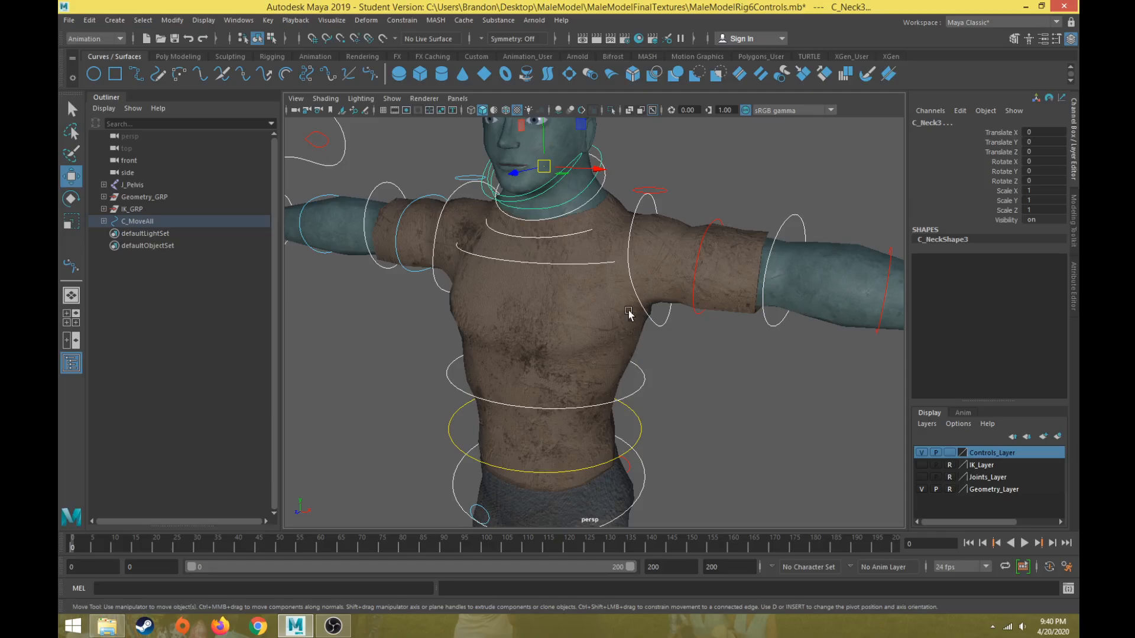
left_click_drag(1009, 133, 1008, 152)
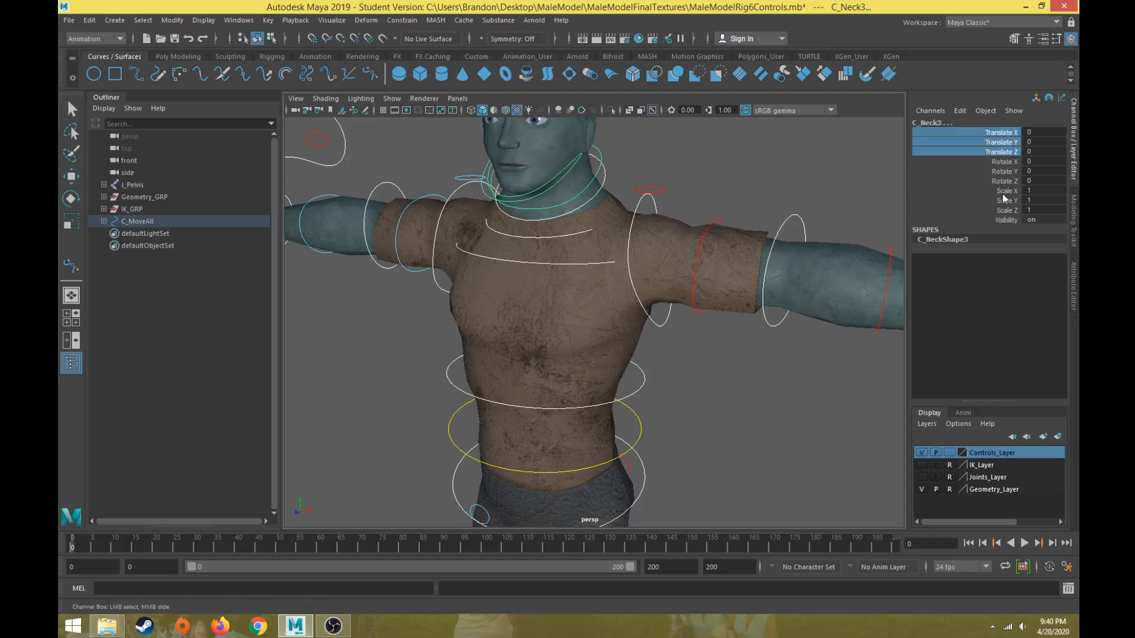
left_click_drag(1010, 191, 1006, 211, "ctrl")
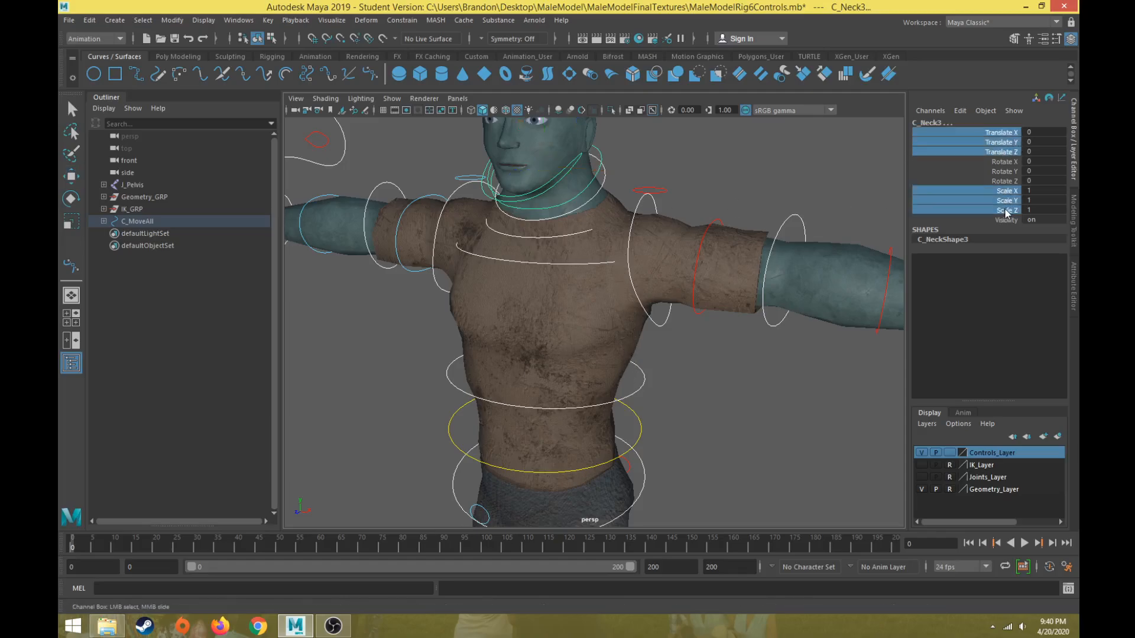
right_click(1003, 145)
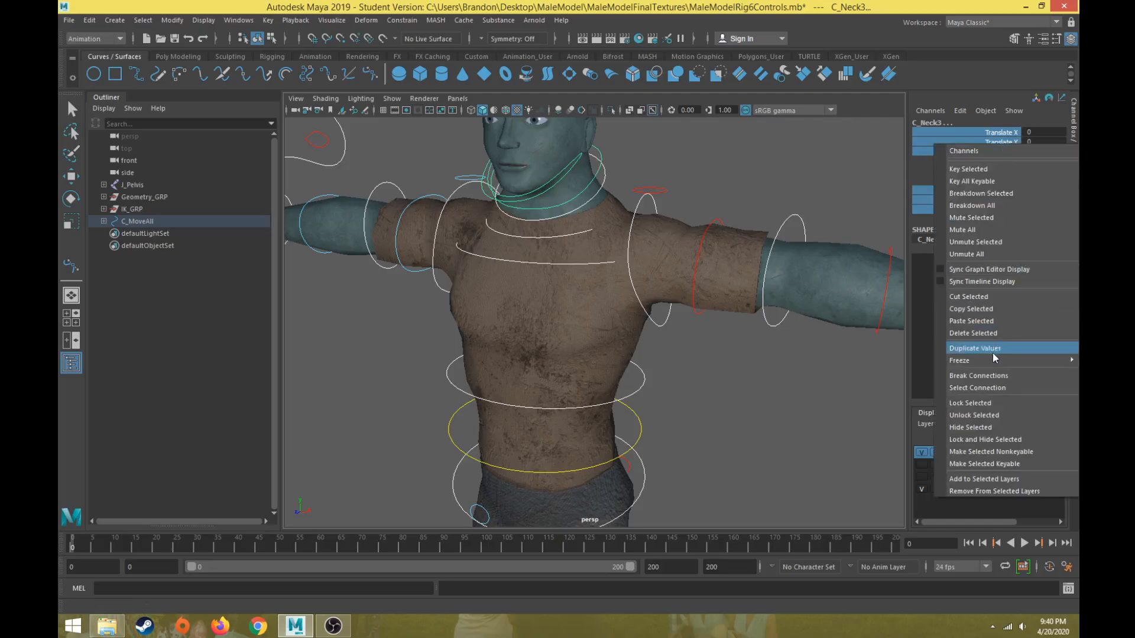
left_click(985, 408)
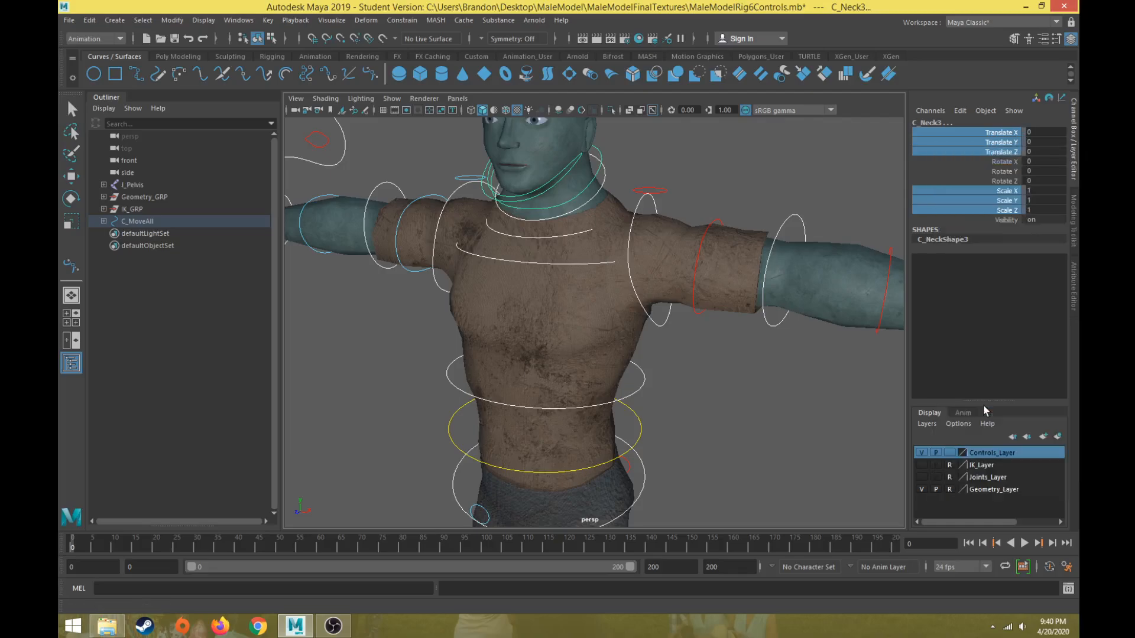
right_click(1001, 151)
left_click(965, 429)
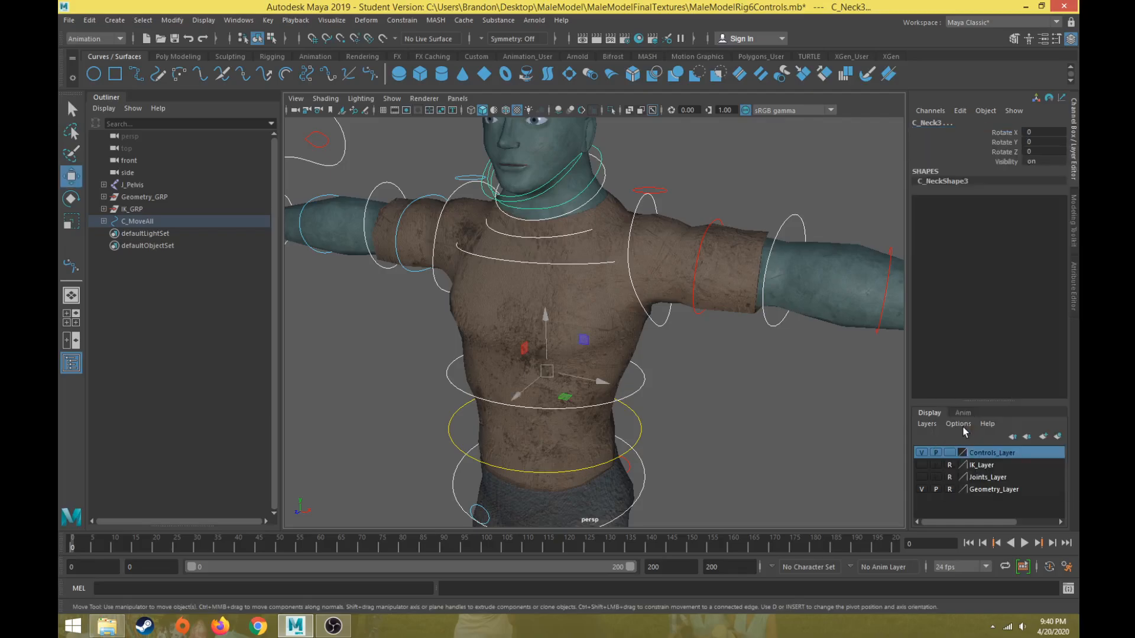
Select the upper chest control, try rotating it with the Rotate tool, and undo the rotation.
left_click(584, 263)
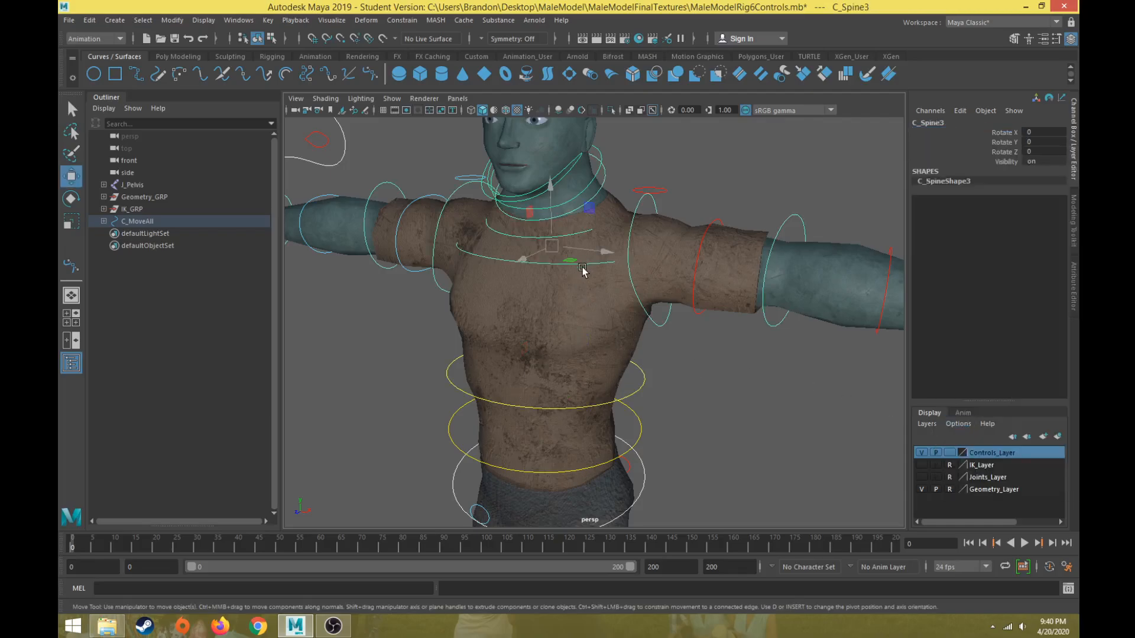
key("e")
left_click_drag(601, 228, 605, 206)
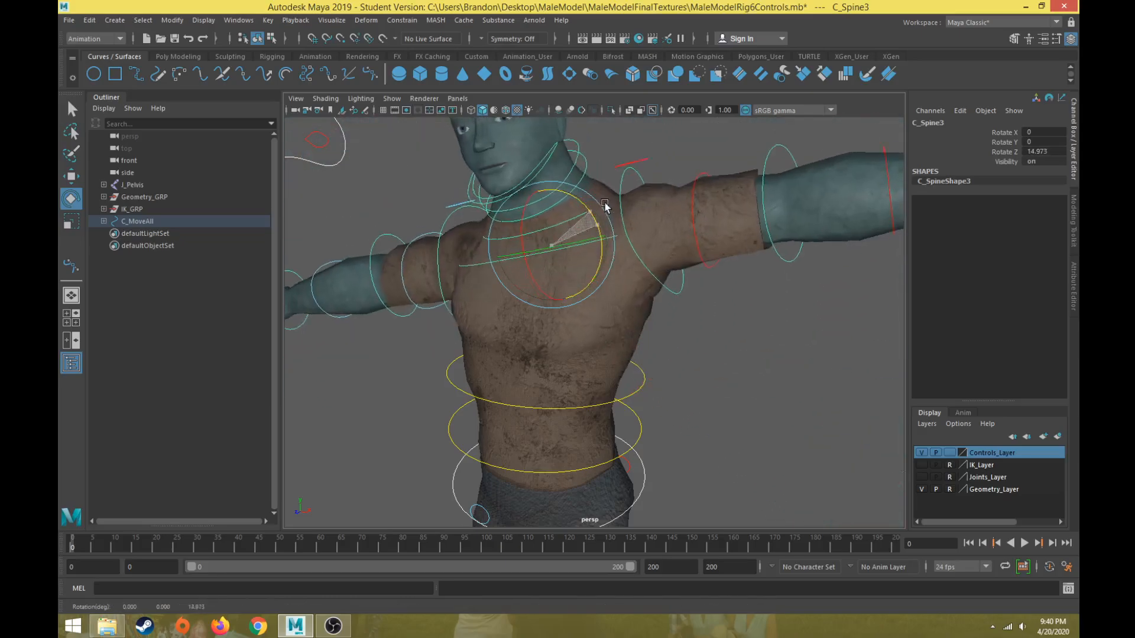
key("ctrl+z")
key("w")
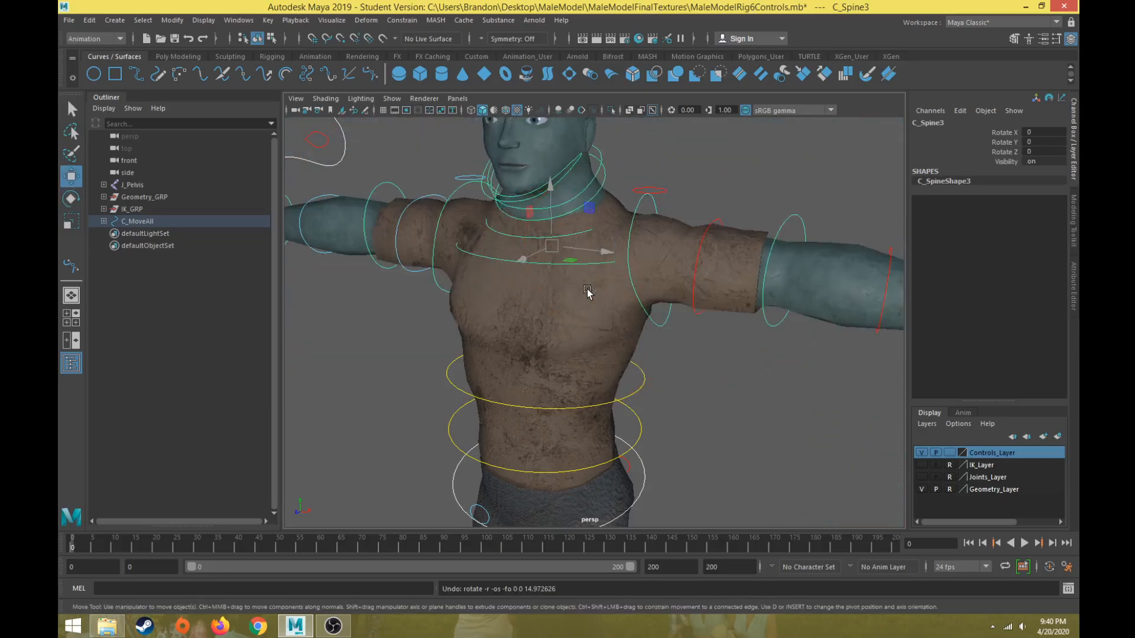
key("r")
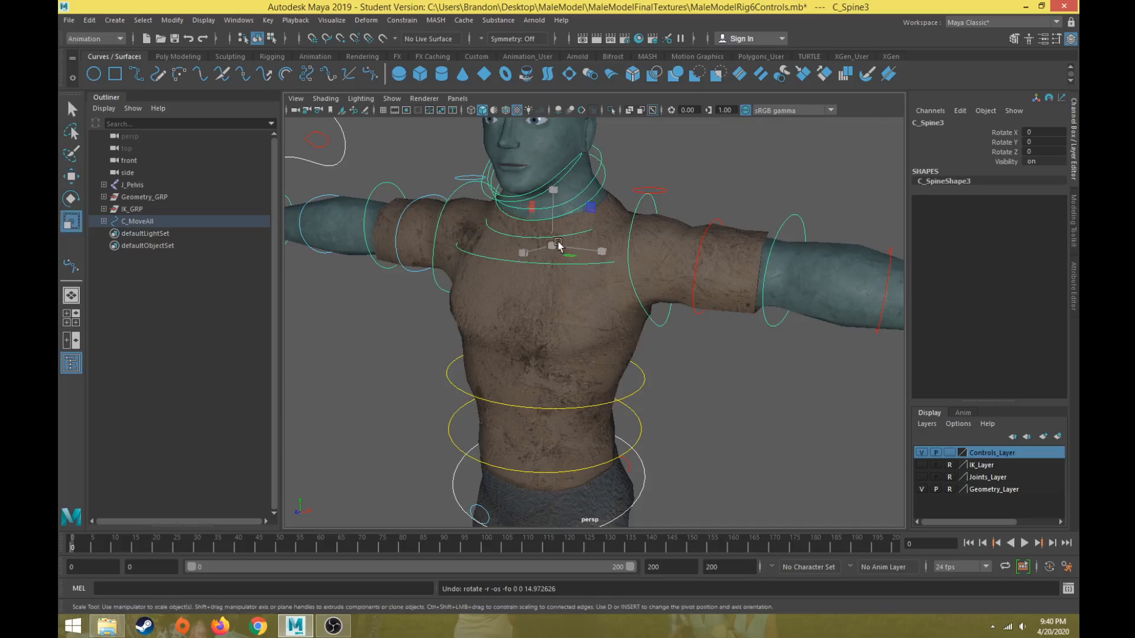
key("w")
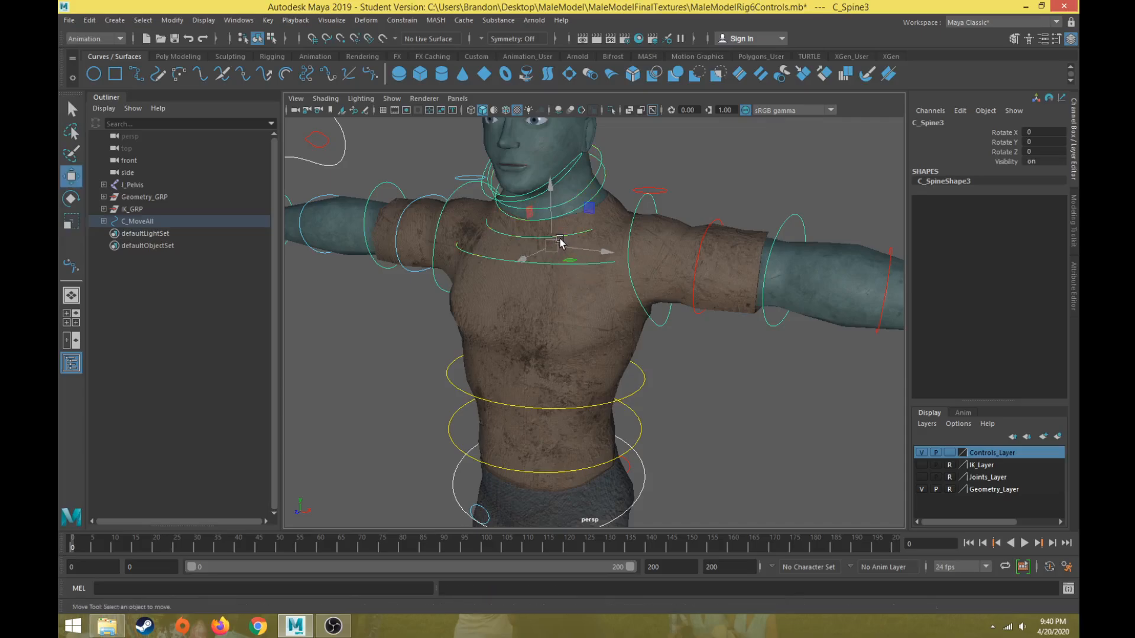
Select the jaw control and lock and hide its Translate X/Y/Z and Scale X/Y/Z channels.
left_click(560, 242)
left_click(562, 234)
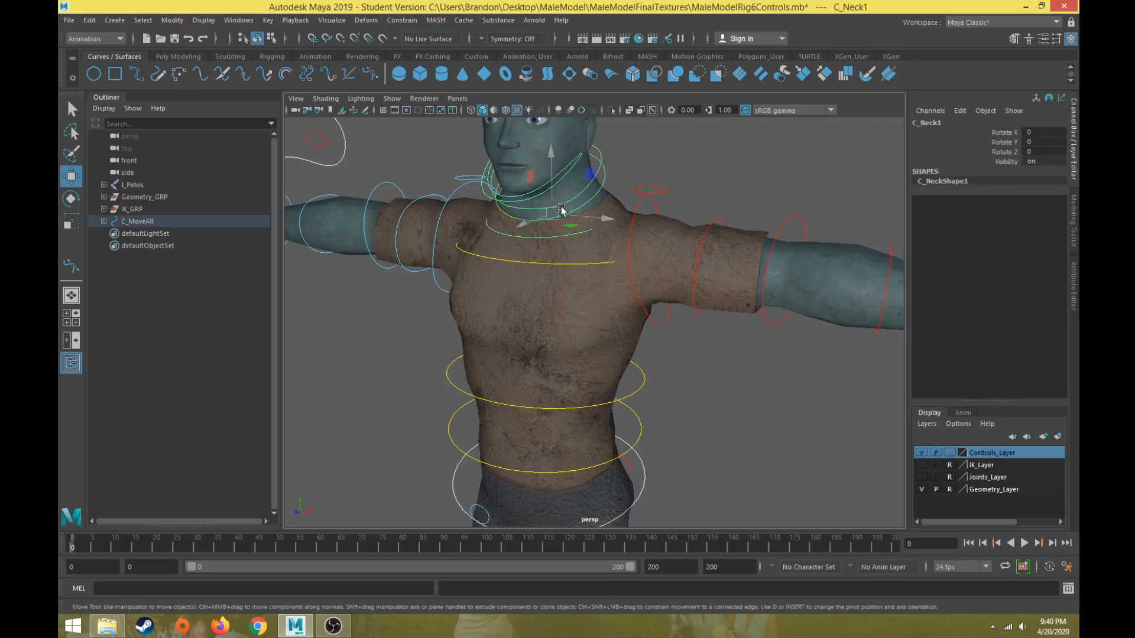
left_click(676, 151)
left_click_drag(676, 151, 709, 287, "alt")
left_click(639, 296)
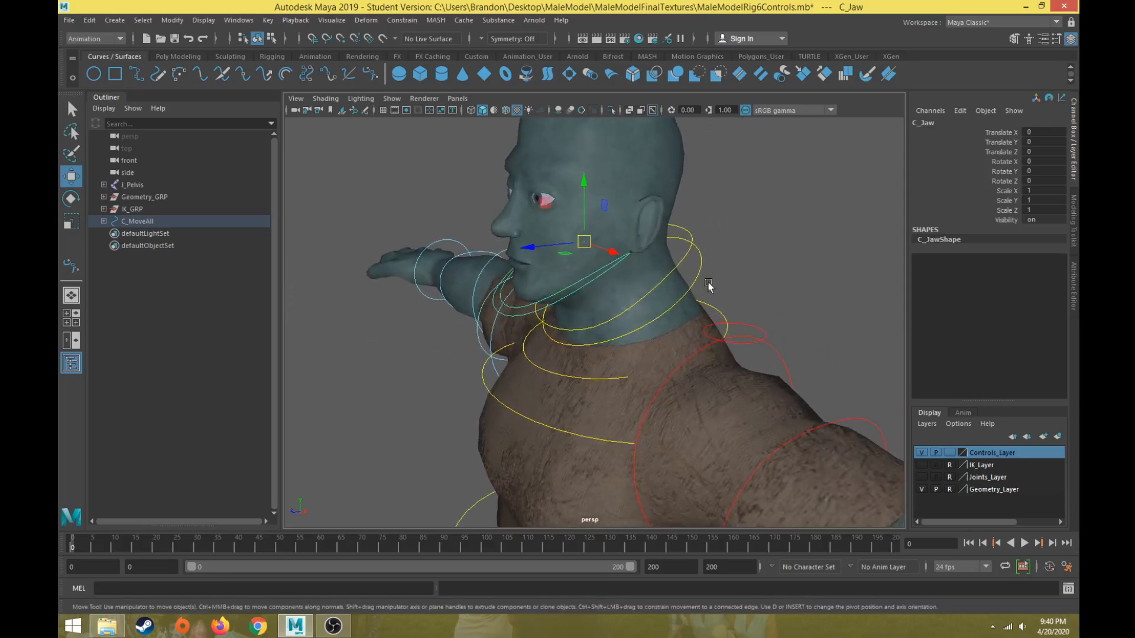
left_click_drag(1005, 133, 1005, 211)
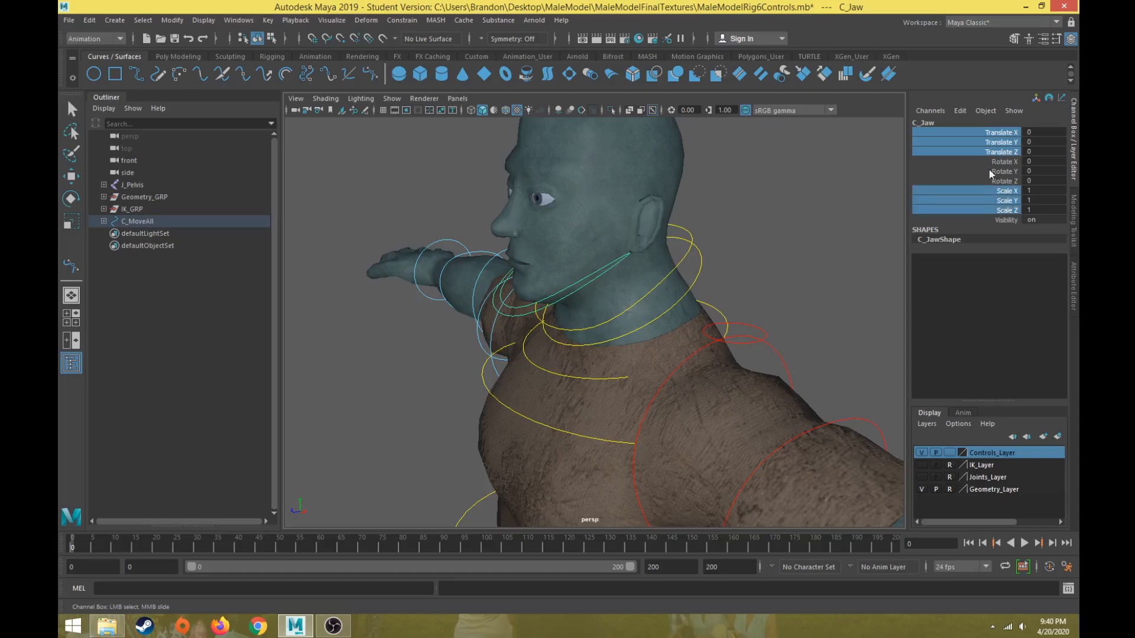
right_click(996, 144)
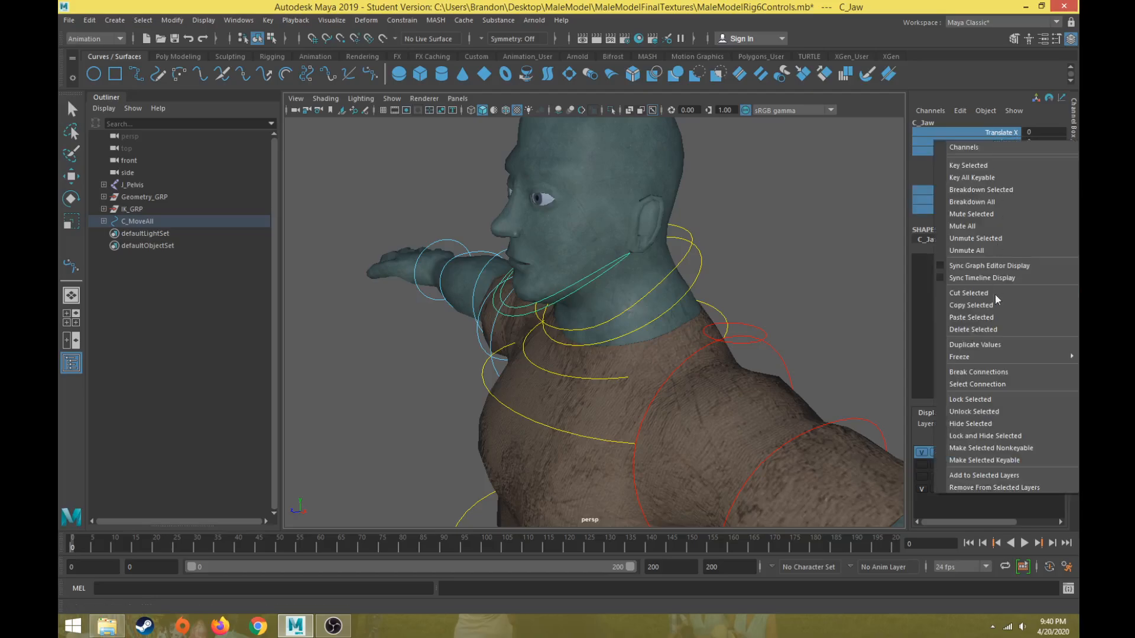
left_click(987, 400)
right_click(998, 154)
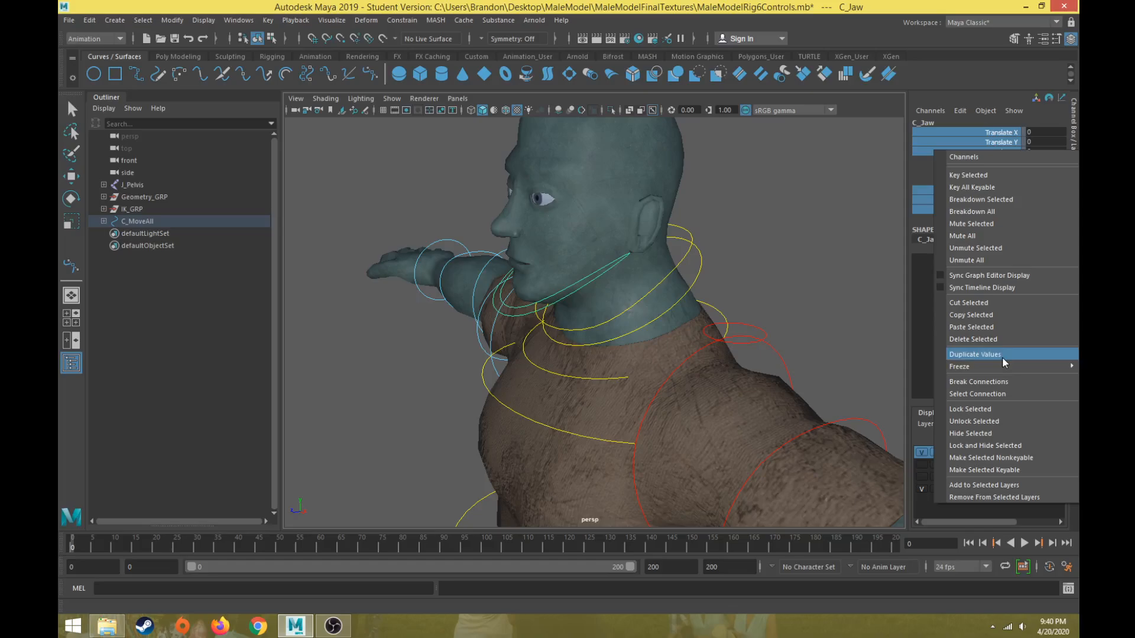
left_click(971, 433)
Select the dual eye control and try moving it to test the eye aim.
left_click_drag(532, 331, 435, 320, "alt")
left_click(355, 175)
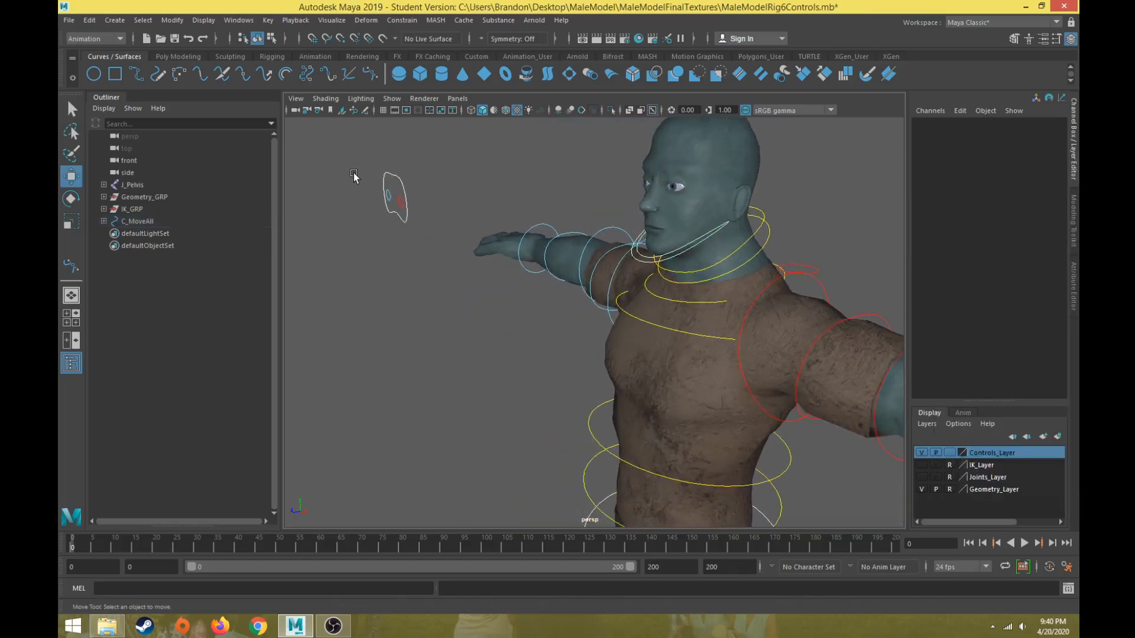
left_click(390, 188)
left_click_drag(390, 188, 486, 248, "alt")
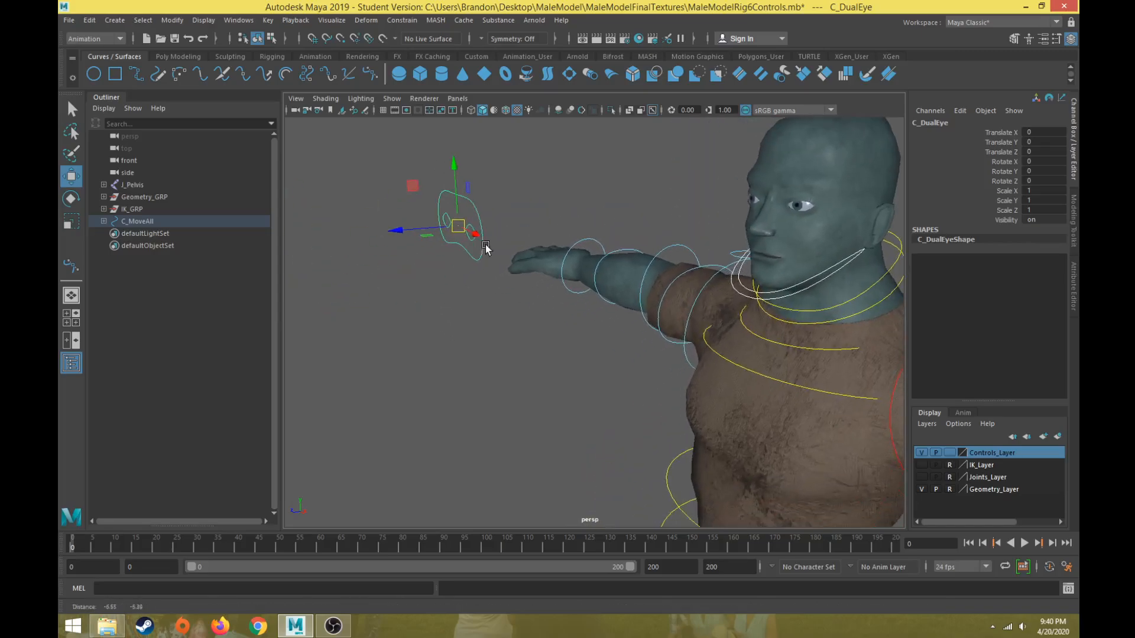
left_click_drag(425, 228, 430, 220, "alt")
left_click_drag(374, 146, 498, 252)
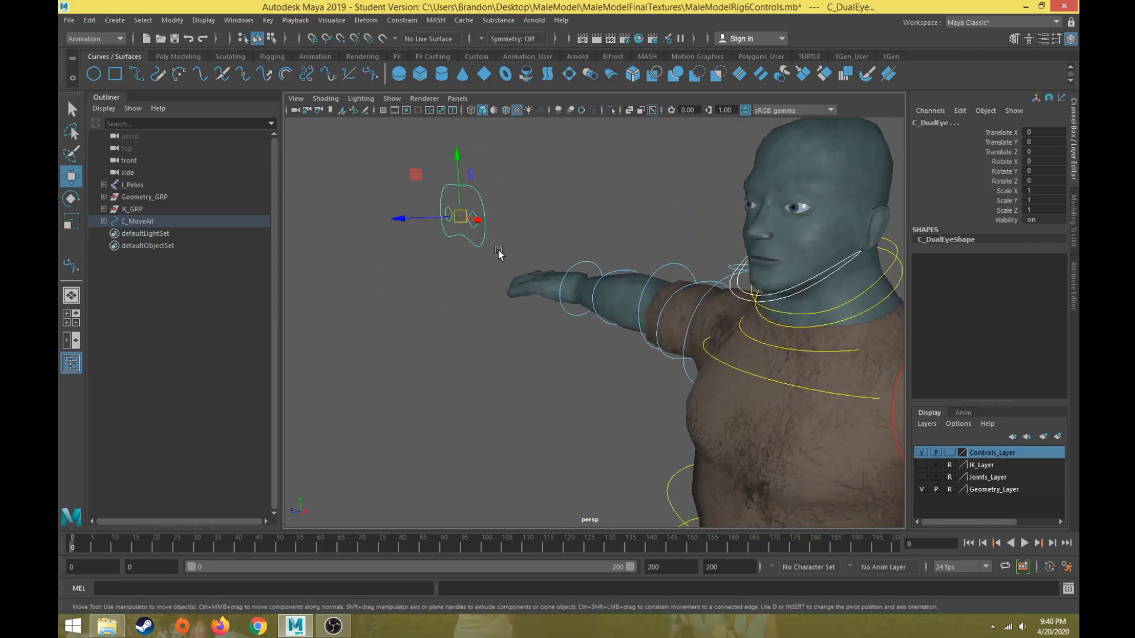
left_click(475, 203)
left_click(474, 189)
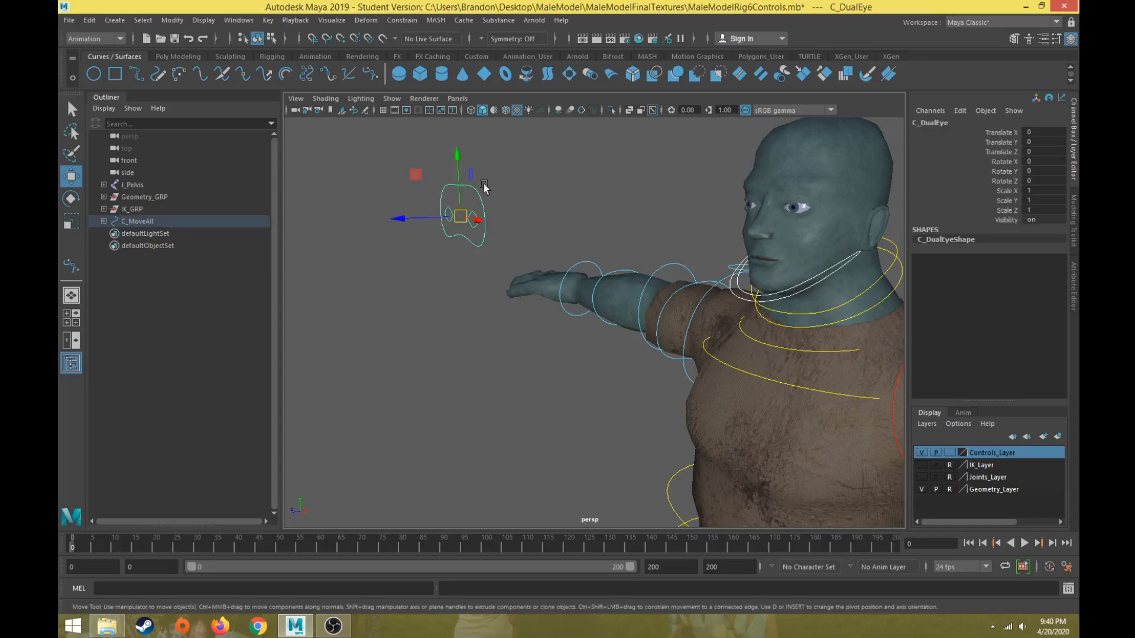
Select the right eye control and lock and hide its Scale X, Scale Y and Scale Z channels.
key("q")
left_click(473, 221)
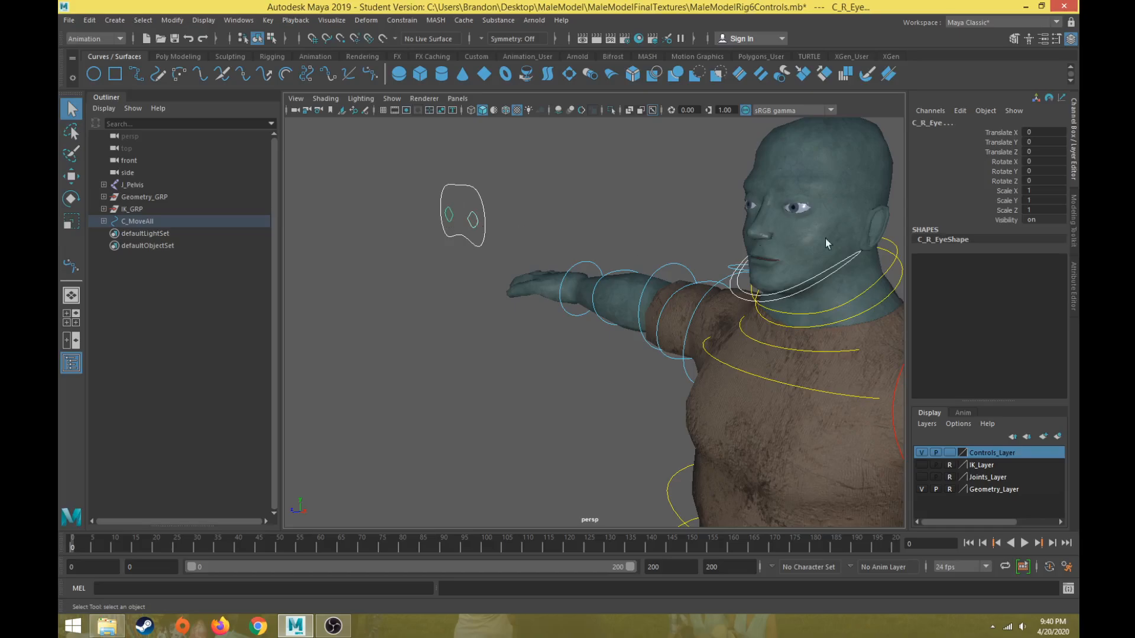
left_click_drag(1016, 195, 1008, 211)
right_click(1005, 208)
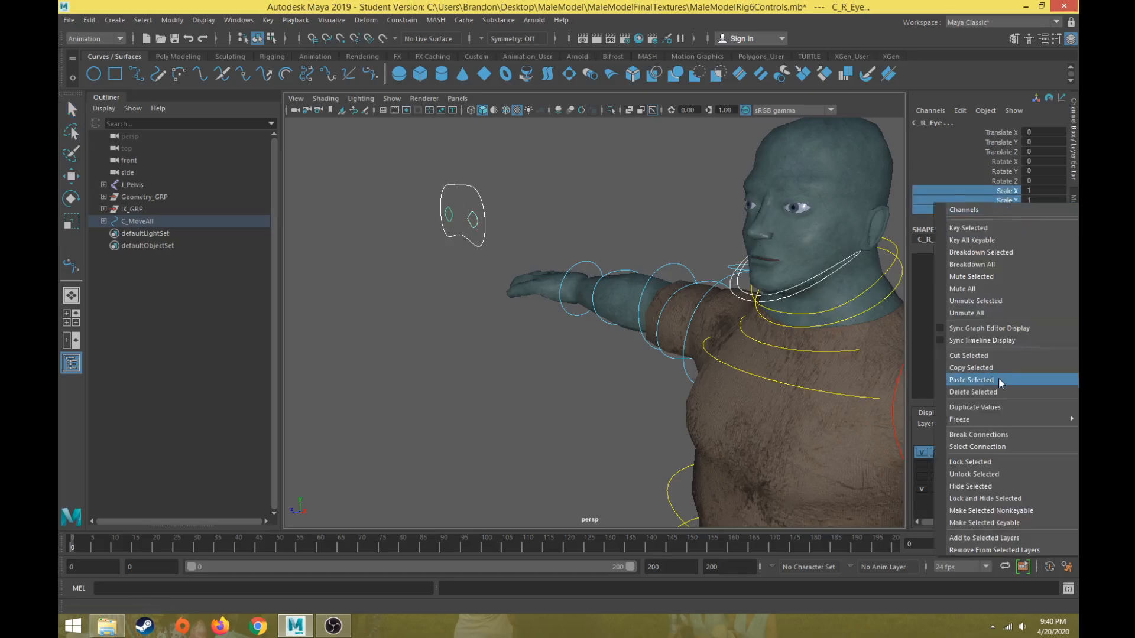
left_click(958, 465)
right_click(1006, 207)
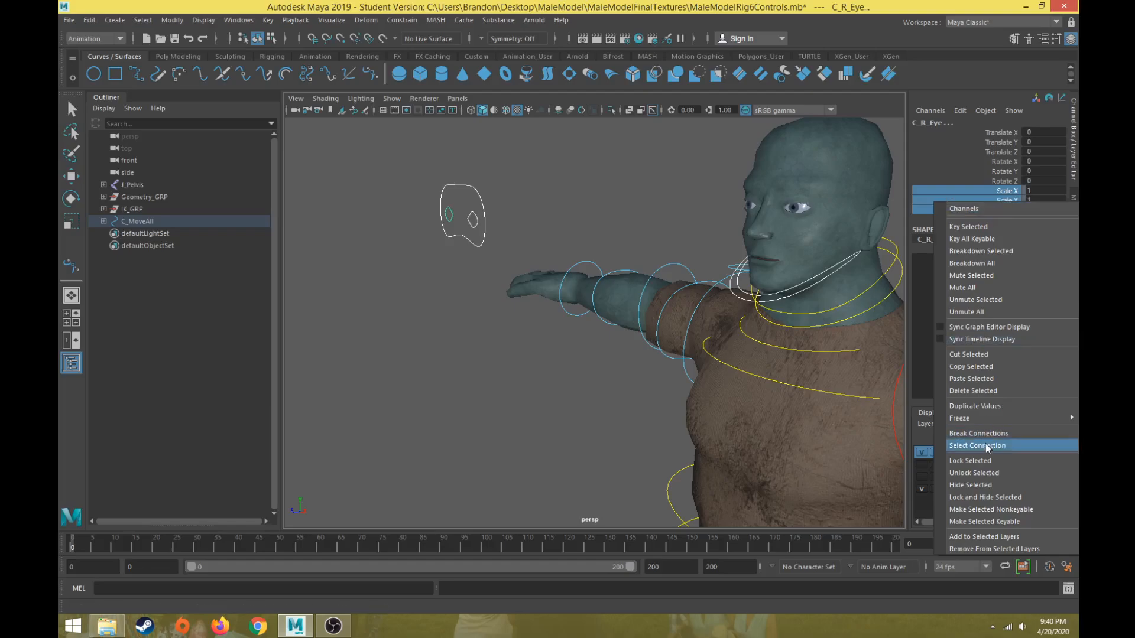
left_click(973, 486)
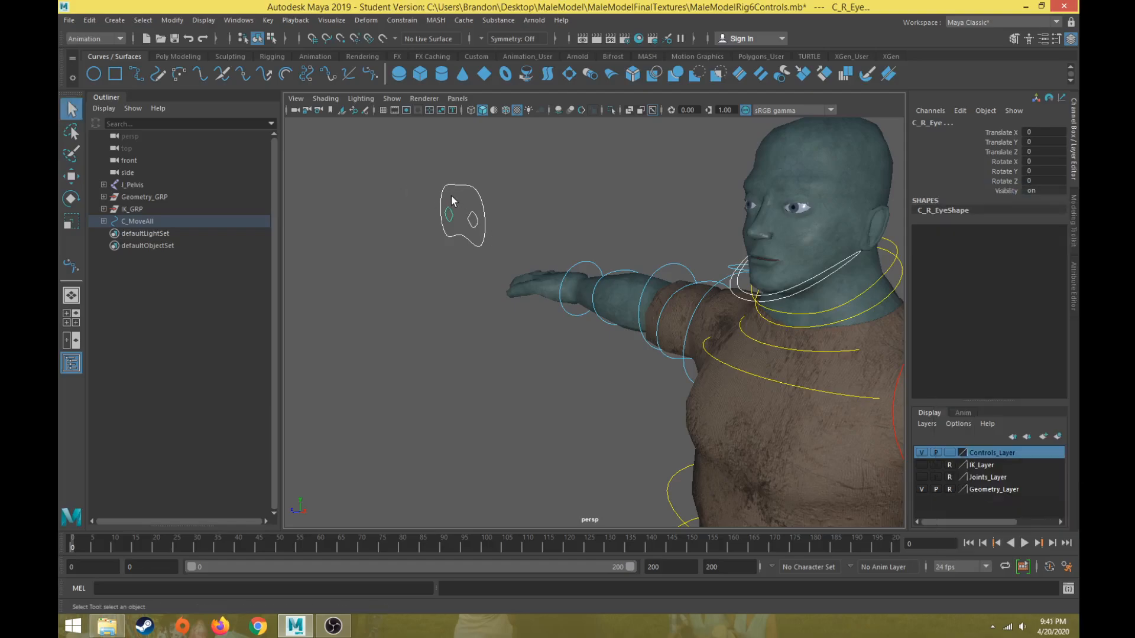
Test the pelvis control by rotating it and the dual eye control by moving it, then undo both changes.
scroll(452, 201, "down", 5)
left_click_drag(471, 238, 683, 394, "alt")
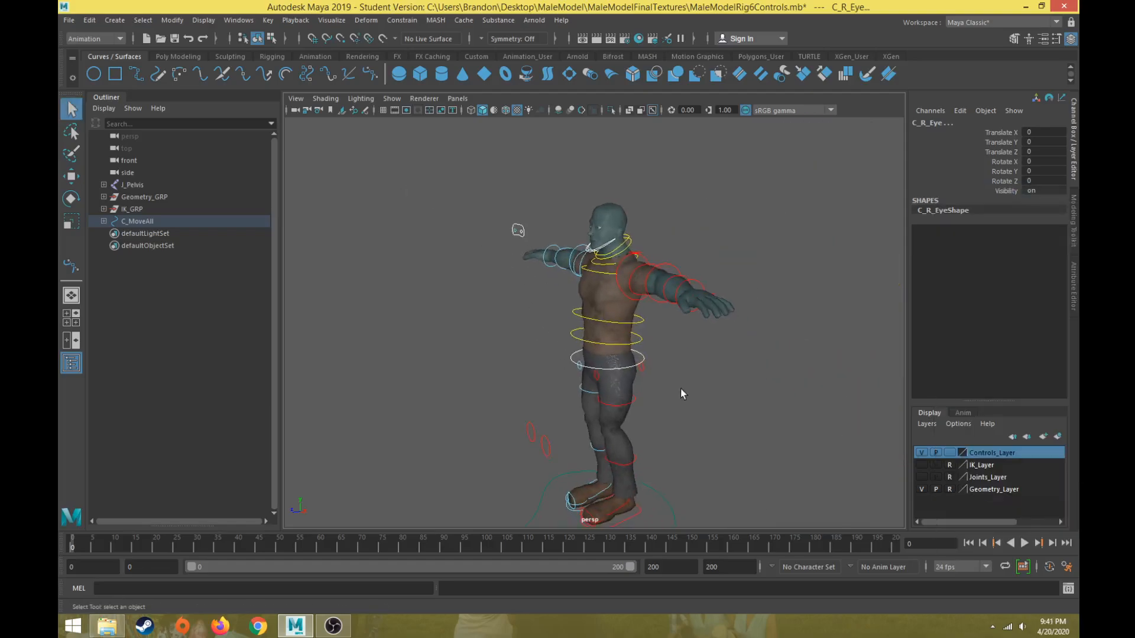
left_click(643, 358)
key("e")
left_click_drag(642, 361, 668, 375)
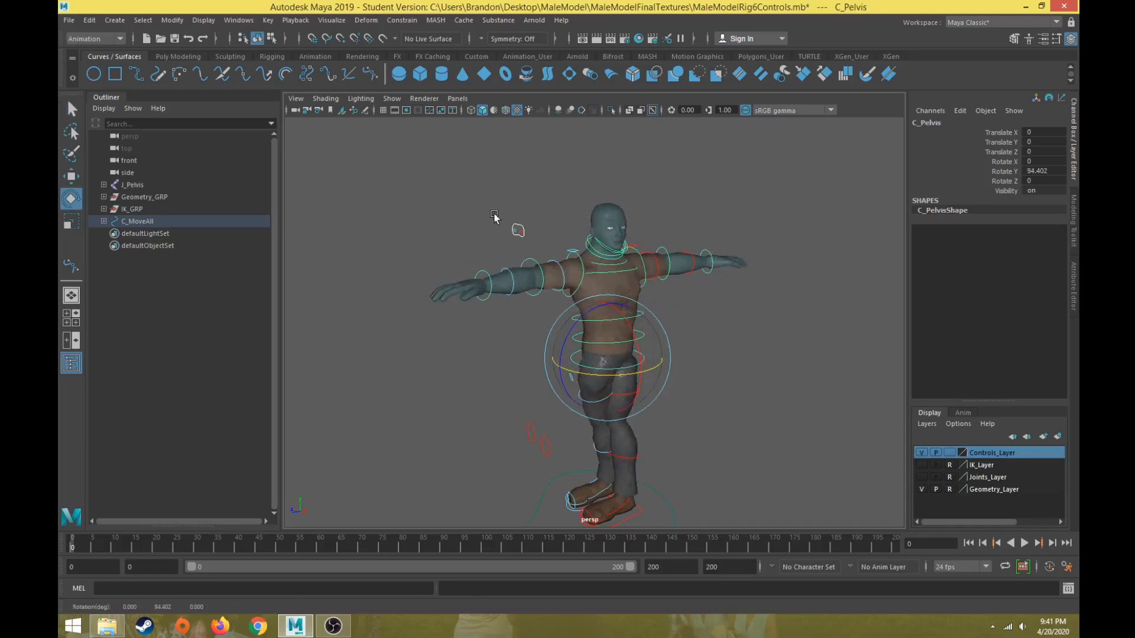
left_click(517, 230)
key("w")
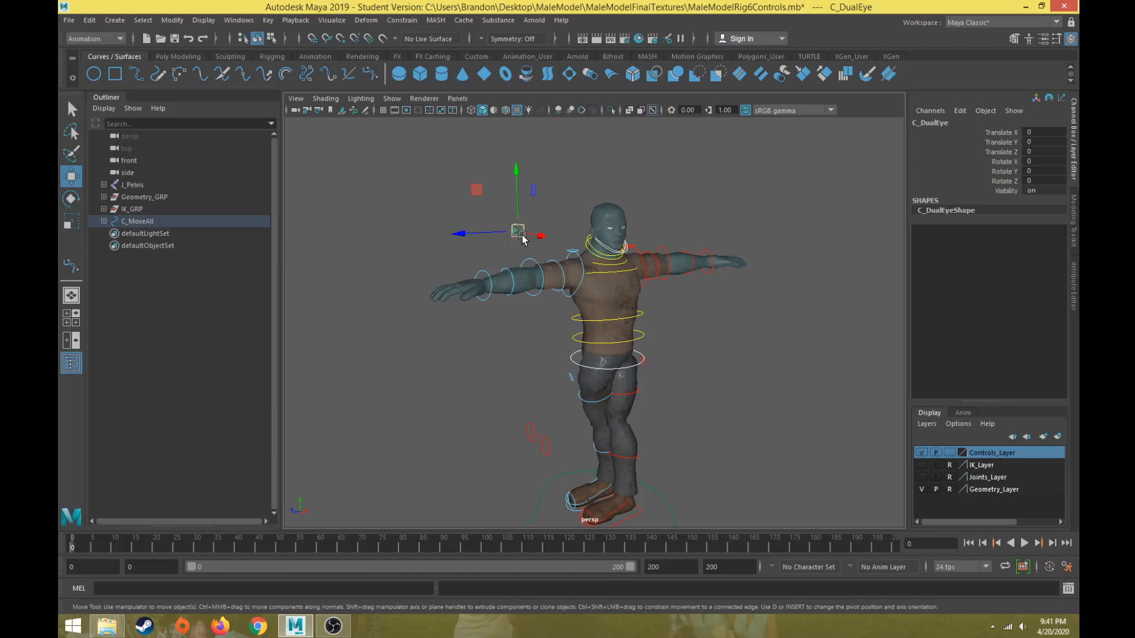
left_click_drag(522, 236, 761, 308, "alt")
key("e")
key("ctrl+z")
key("ctrl+z")
key("ctrl+z")
key("ctrl+z")
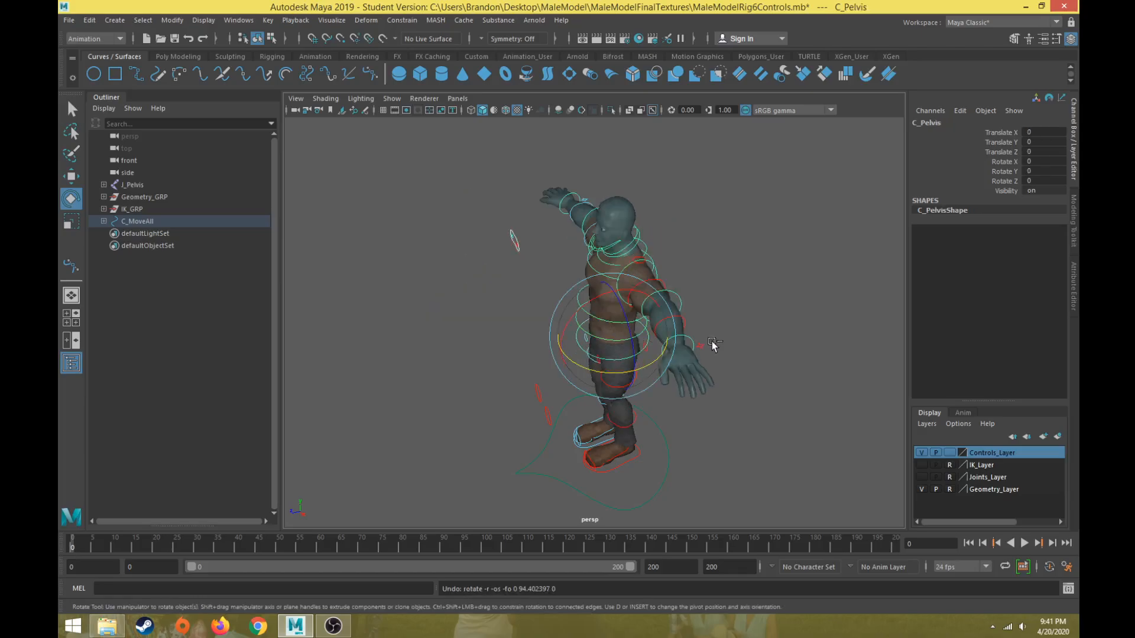
Select the left shoulder, elbow and wrist controls together and lock and hide their translate and scale channels.
scroll(483, 225, "up", 2)
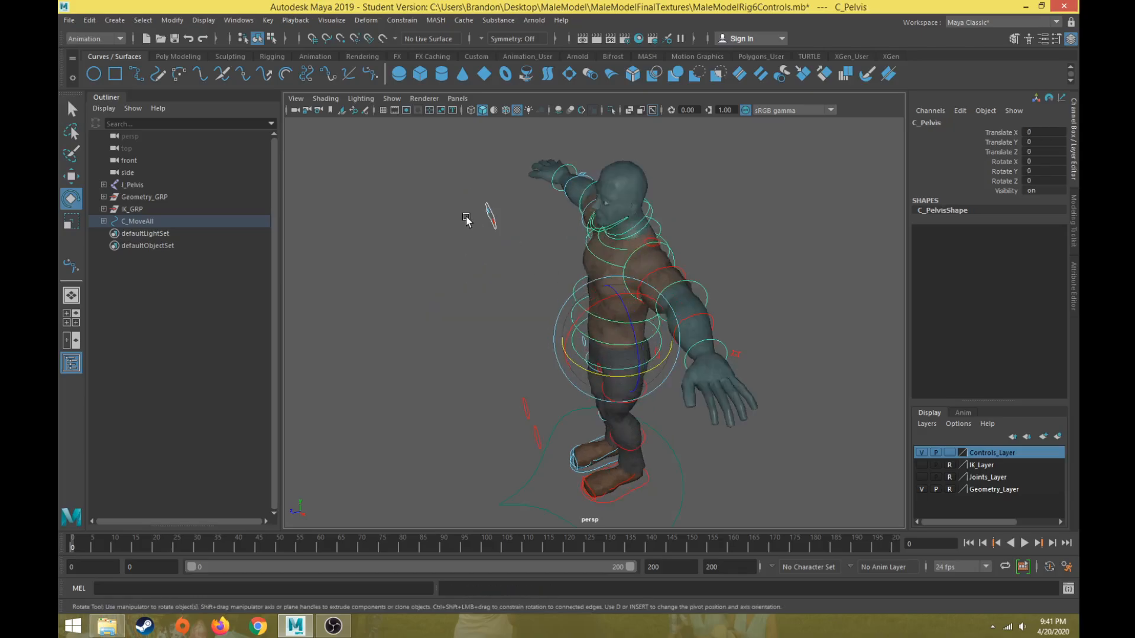
left_click_drag(467, 220, 471, 172, "alt")
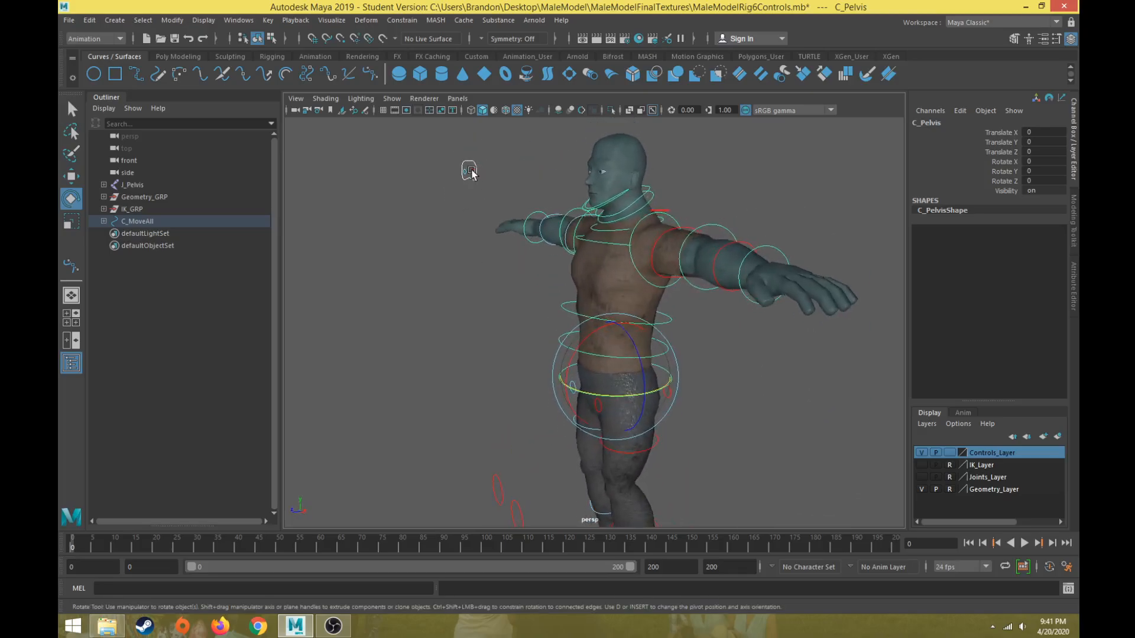
left_click(472, 172)
left_click_drag(526, 337, 447, 297, "alt")
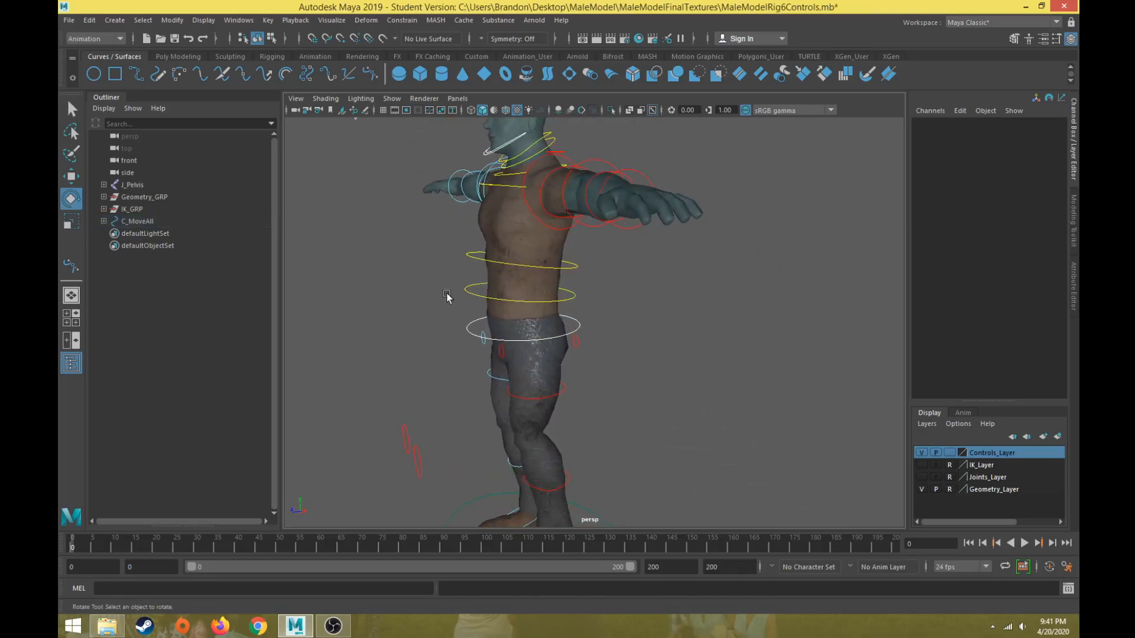
middle_click_drag(464, 341, 522, 422, "alt")
left_click_drag(522, 422, 565, 356, "alt")
scroll(565, 356, "up", 5)
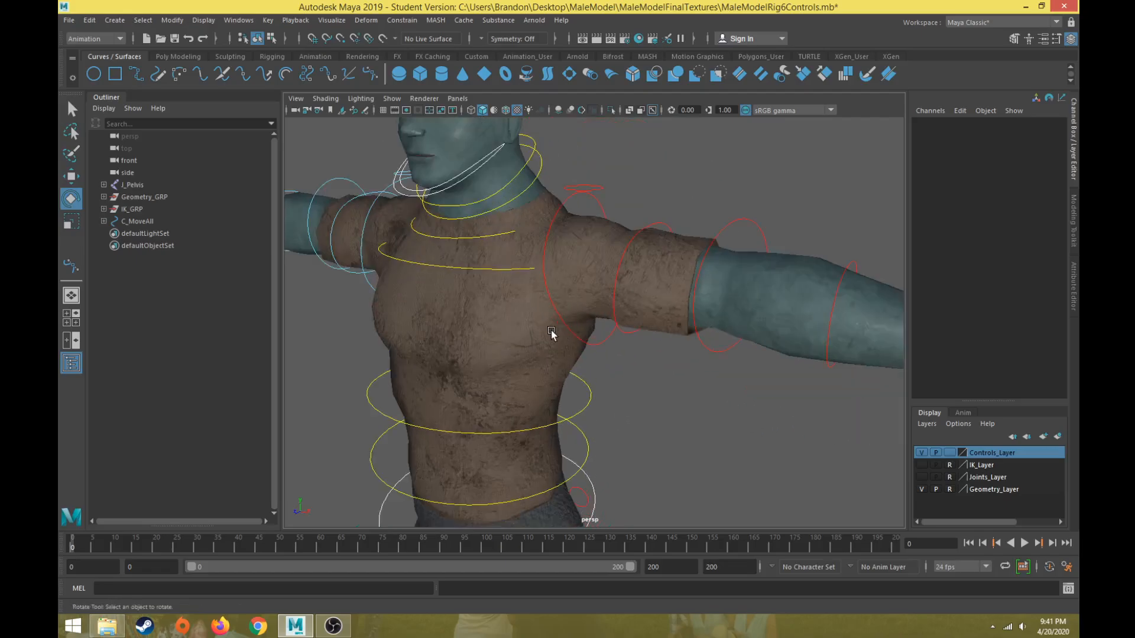
middle_click_drag(551, 331, 541, 372, "alt")
left_click(555, 247)
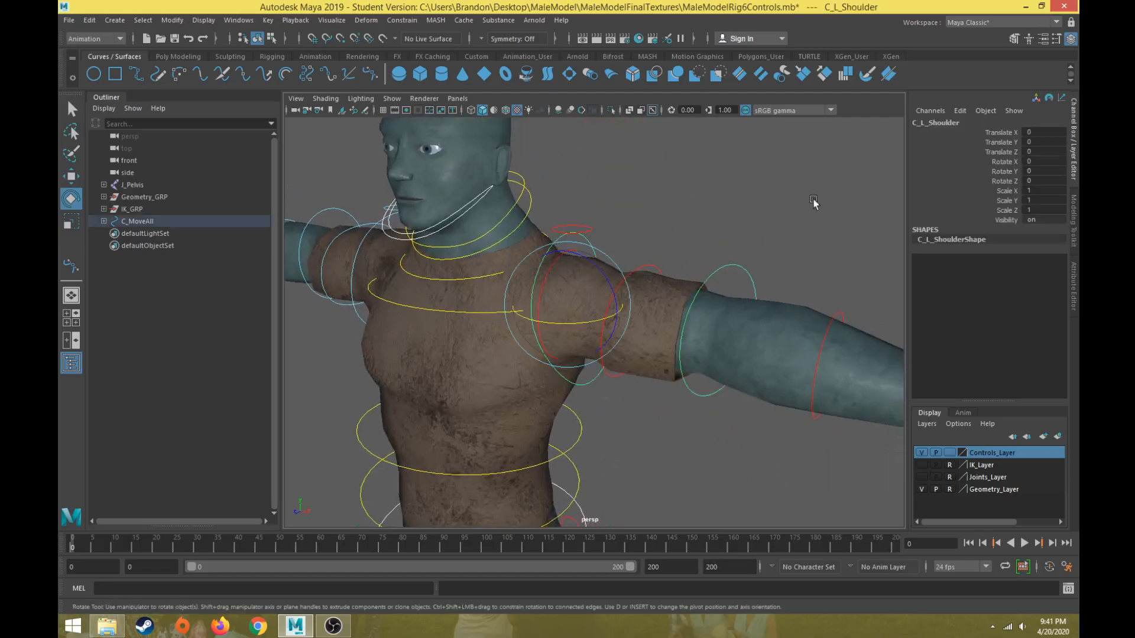
left_click_drag(1012, 134, 1008, 151)
left_click_drag(1010, 191, 1007, 211, "ctrl")
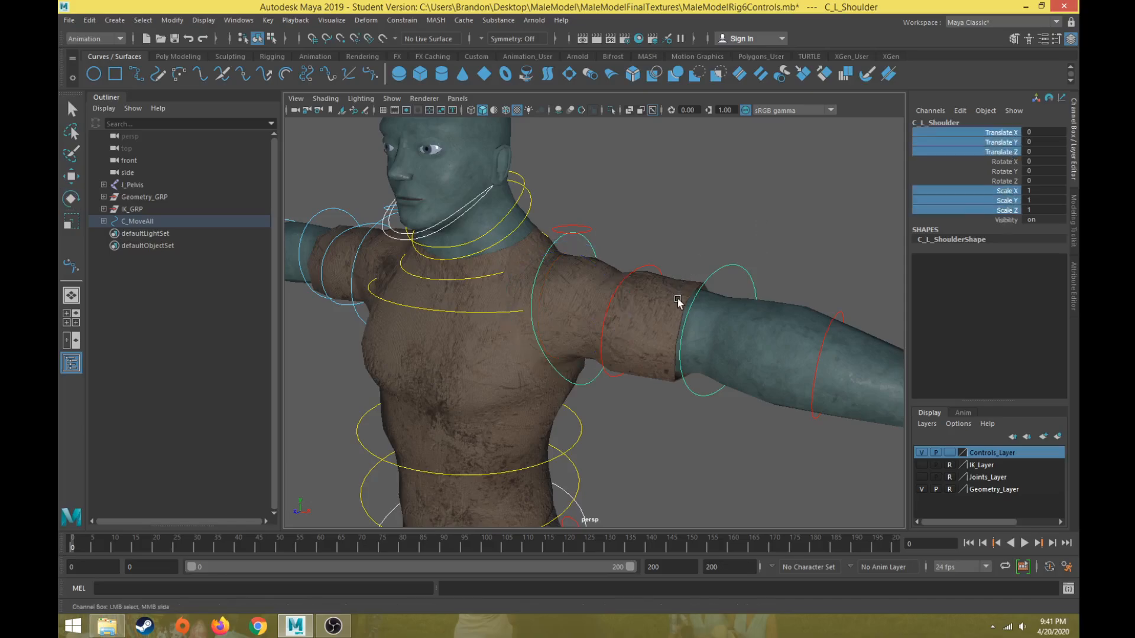
middle_click_drag(677, 299, 605, 255, "alt")
left_click(897, 302)
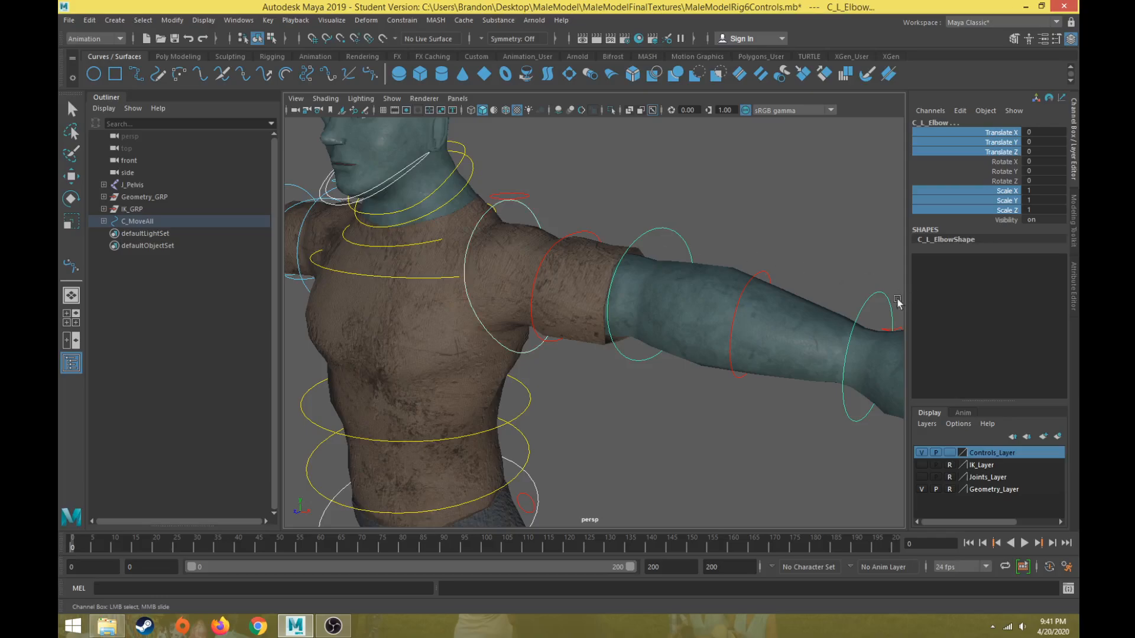
left_click(864, 339)
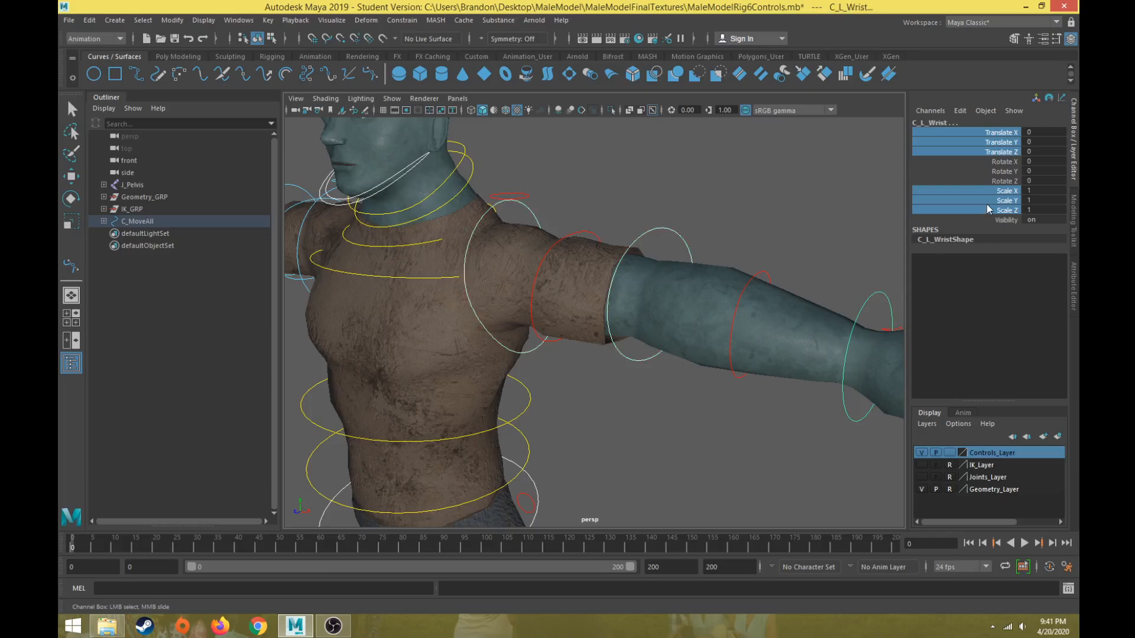
right_click(1009, 141)
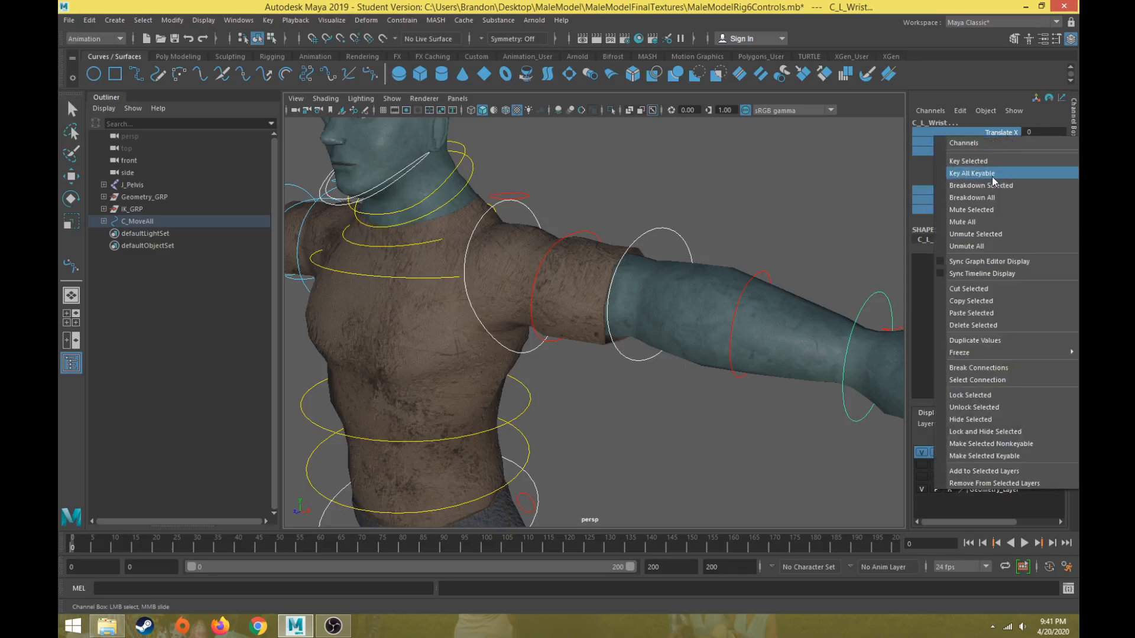
left_click(976, 395)
right_click(998, 148)
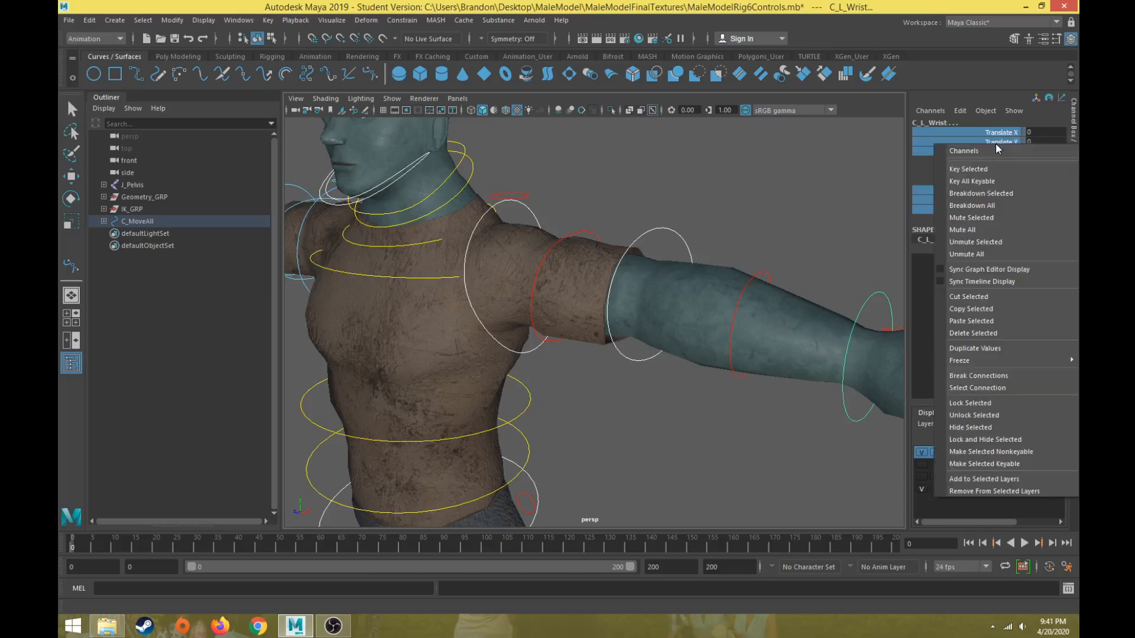
left_click(967, 432)
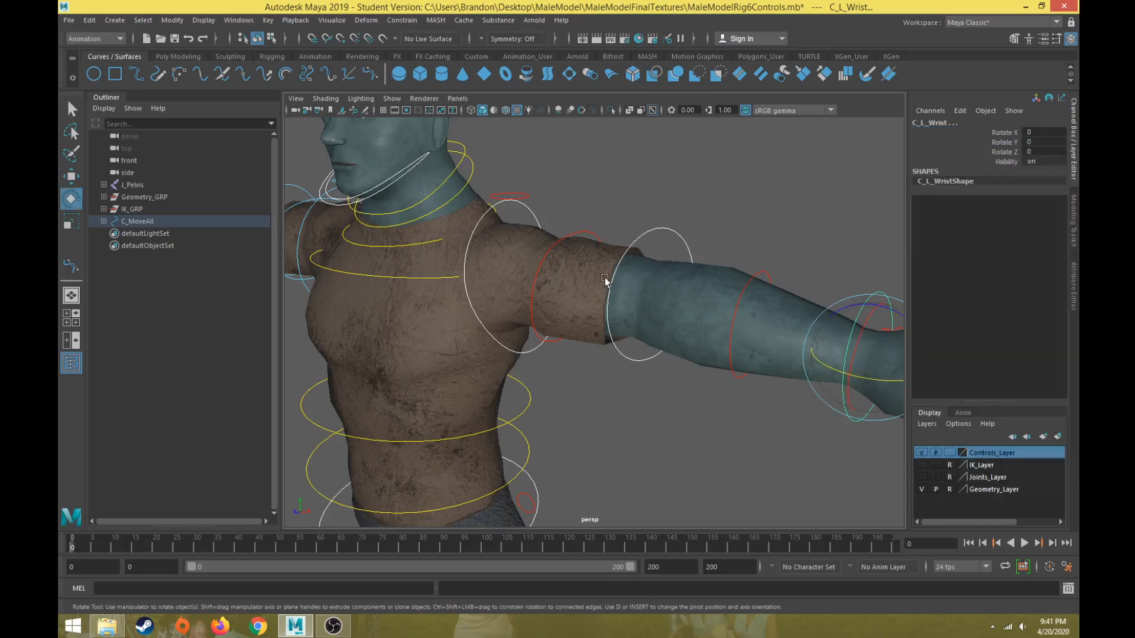
Select the left shoulder helper control and lock and hide its Rotate X/Y/Z and Scale X/Y/Z channels.
left_click_drag(626, 266, 610, 291, "alt")
middle_click_drag(610, 290, 573, 239, "alt")
left_click(816, 253)
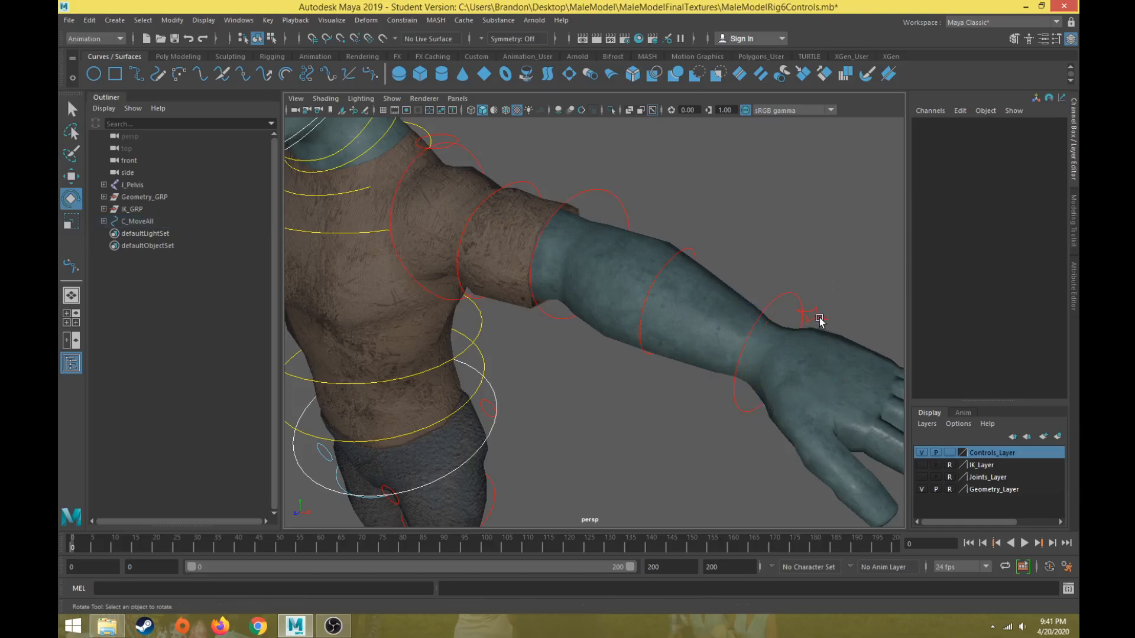
middle_click_drag(484, 217, 516, 266, "alt")
left_click_drag(476, 235, 528, 213, "alt")
left_click(479, 189)
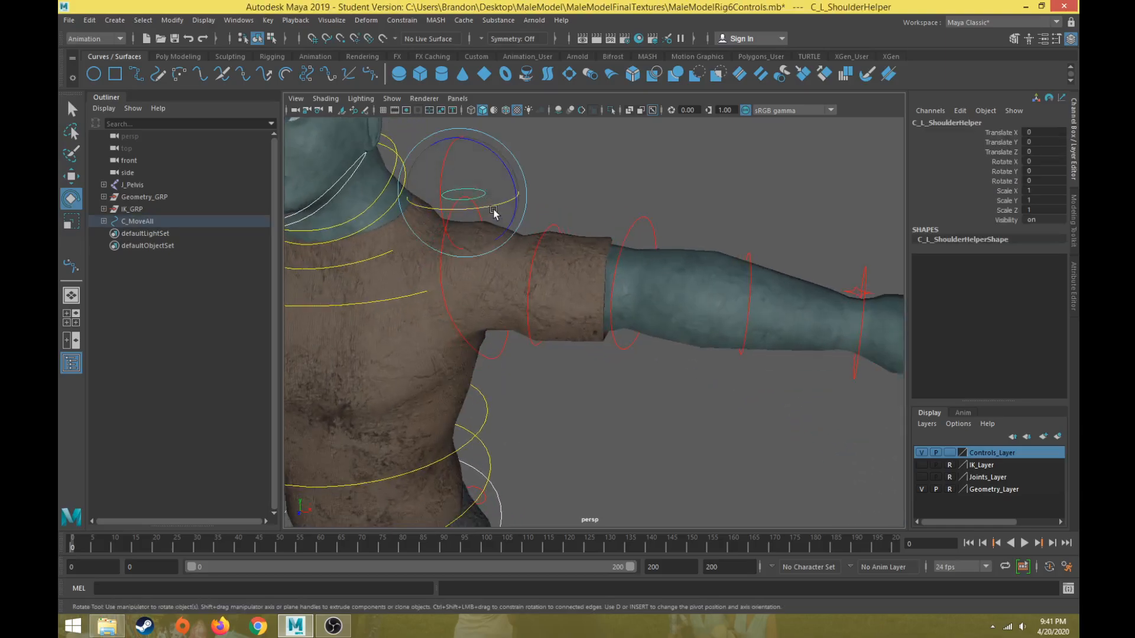
mouse_move(498, 227)
left_mouse_down("alt")
mouse_move(537, 217)
mouse_move(487, 223)
left_mouse_up("alt")
middle_click_drag(486, 223, 489, 230, "alt")
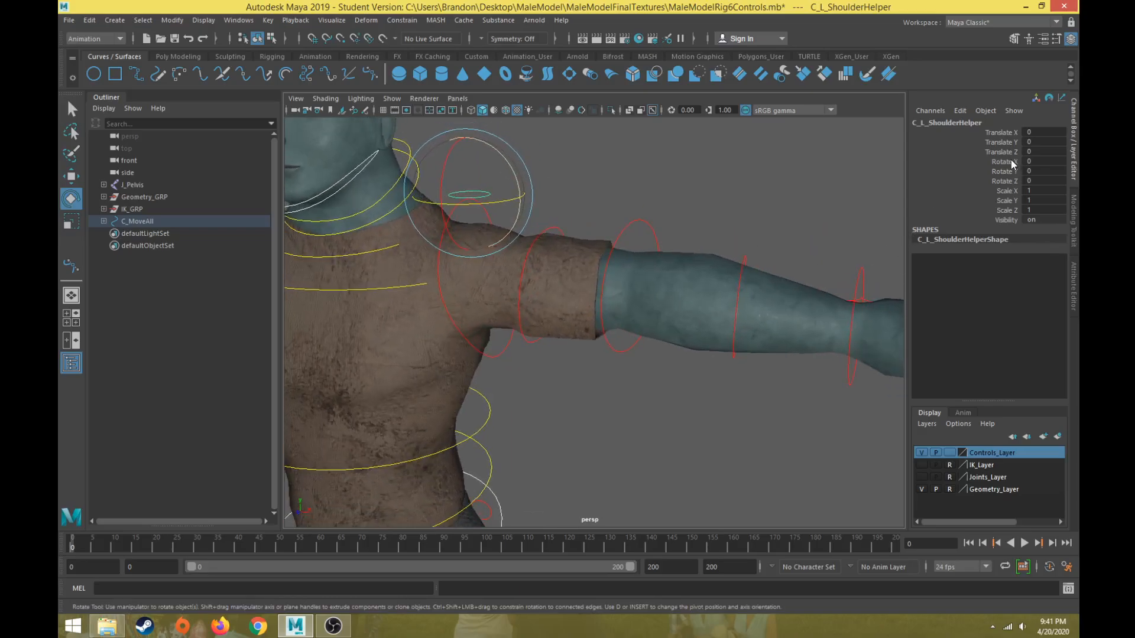
left_click_drag(1011, 161, 1015, 211)
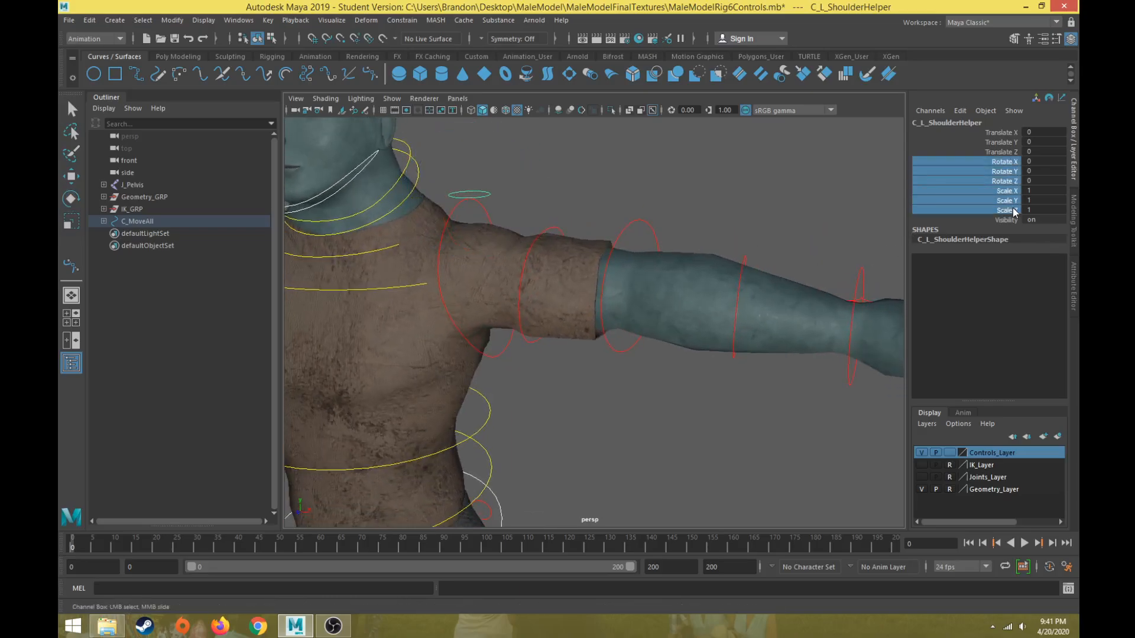
right_click(1003, 176)
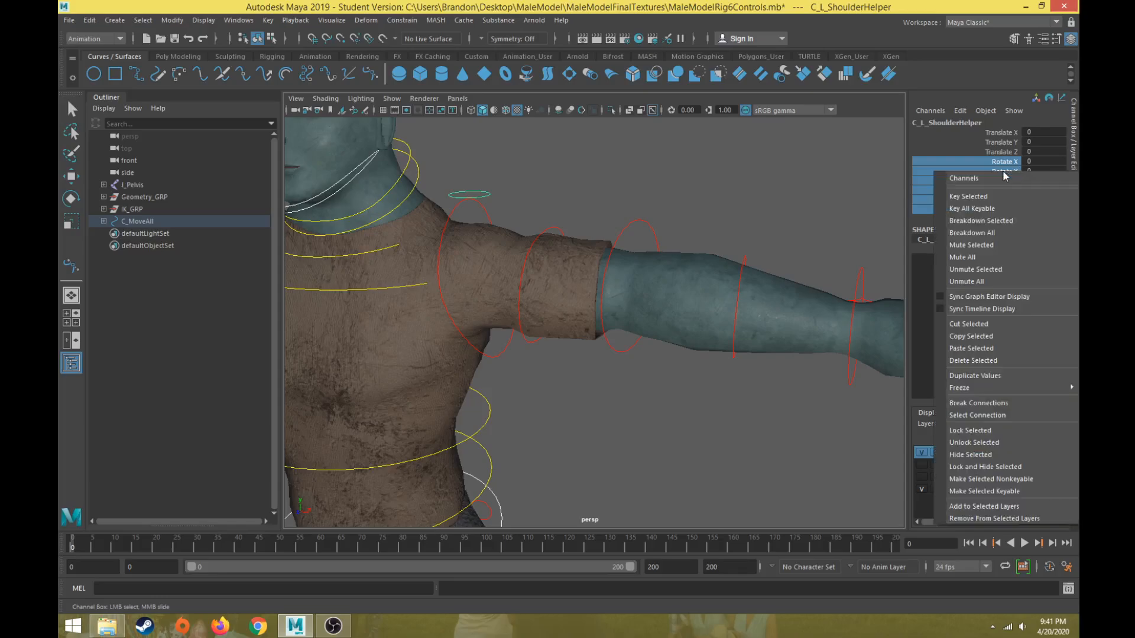
left_click(970, 430)
right_click(990, 172)
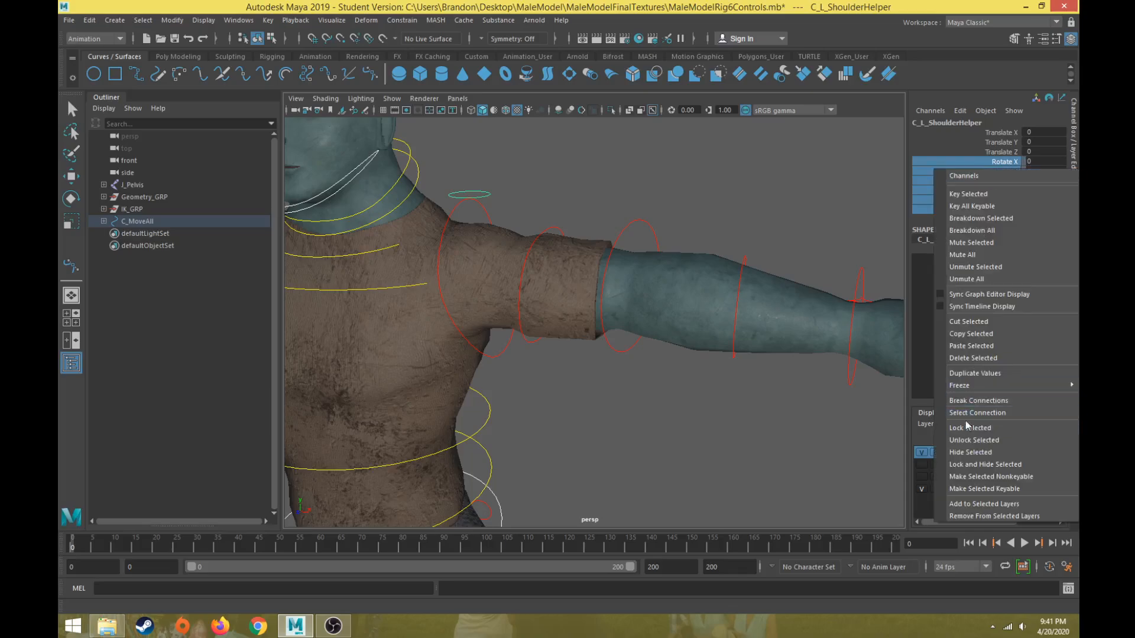
left_click(970, 457)
Inspect the channels of the left arm's upper twist, lower twist and hand controls.
left_click(565, 231)
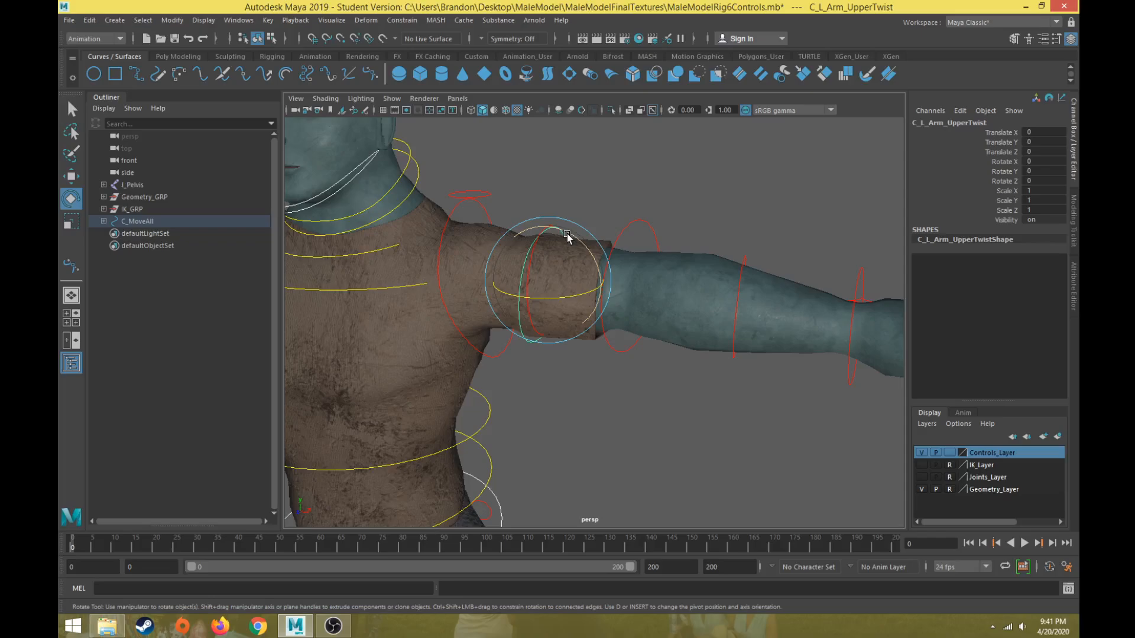
left_click(745, 258)
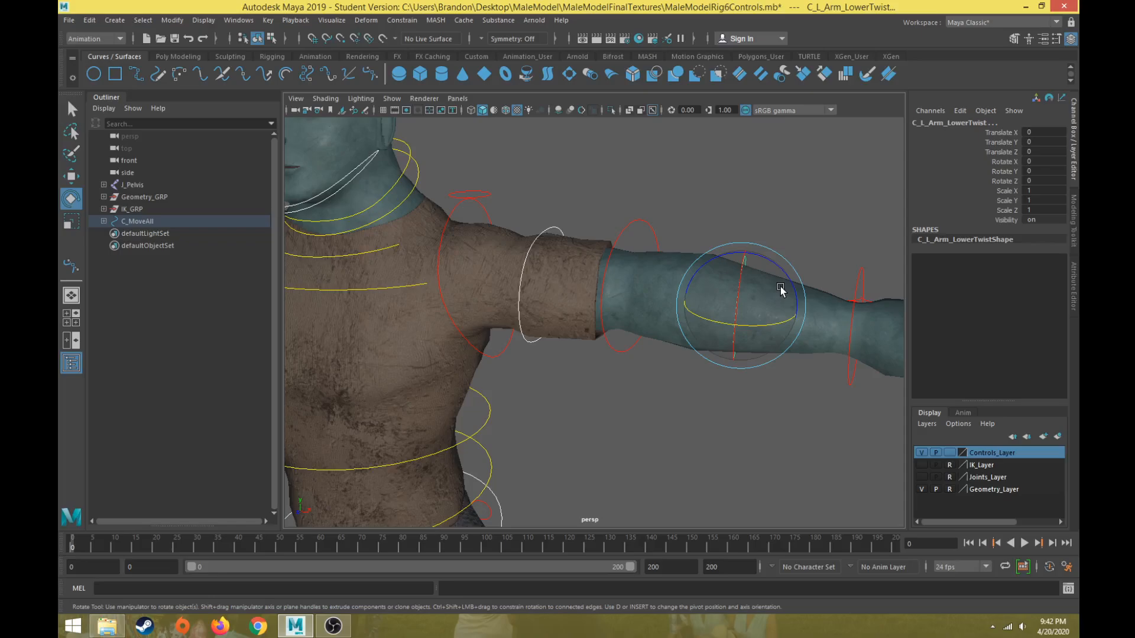
left_click(753, 223)
left_click_drag(735, 325, 678, 354, "alt")
left_click(711, 342)
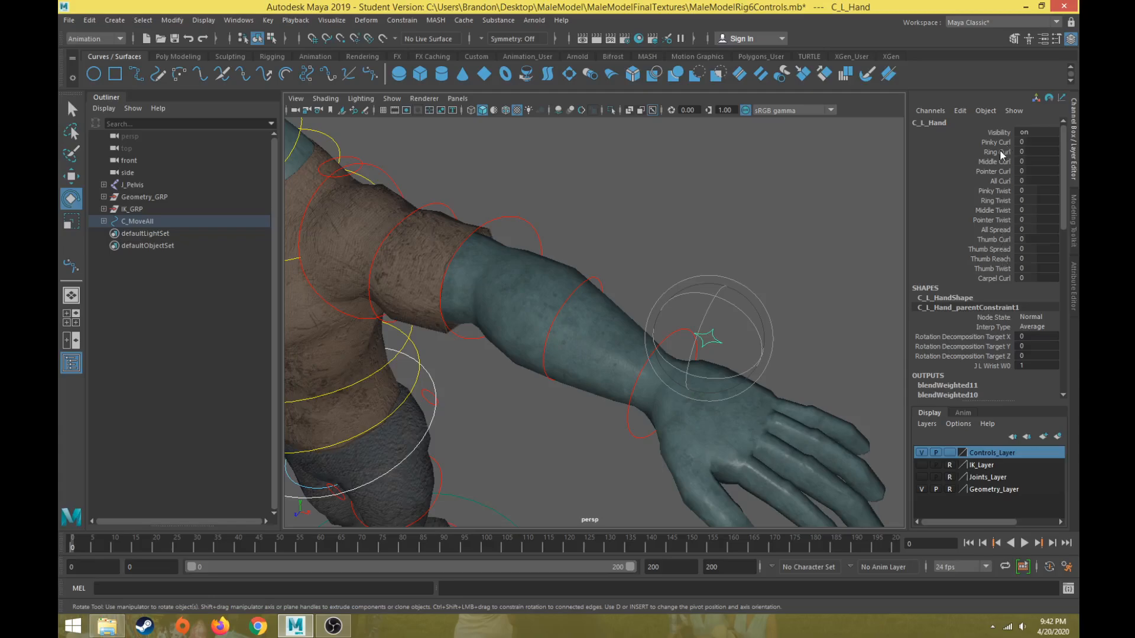
left_click(731, 208)
left_click_drag(731, 211, 685, 322, "alt")
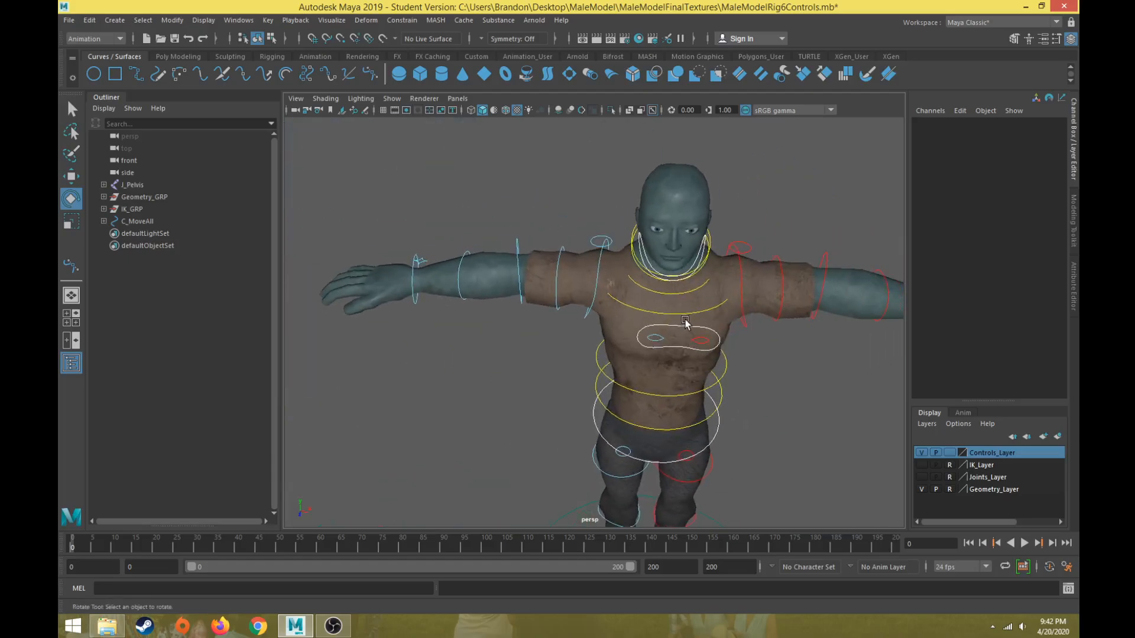
Select the right shoulder, elbow and wrist controls and lock and hide their translate and scale channels.
left_click(603, 259)
scroll(549, 260, "up", 3)
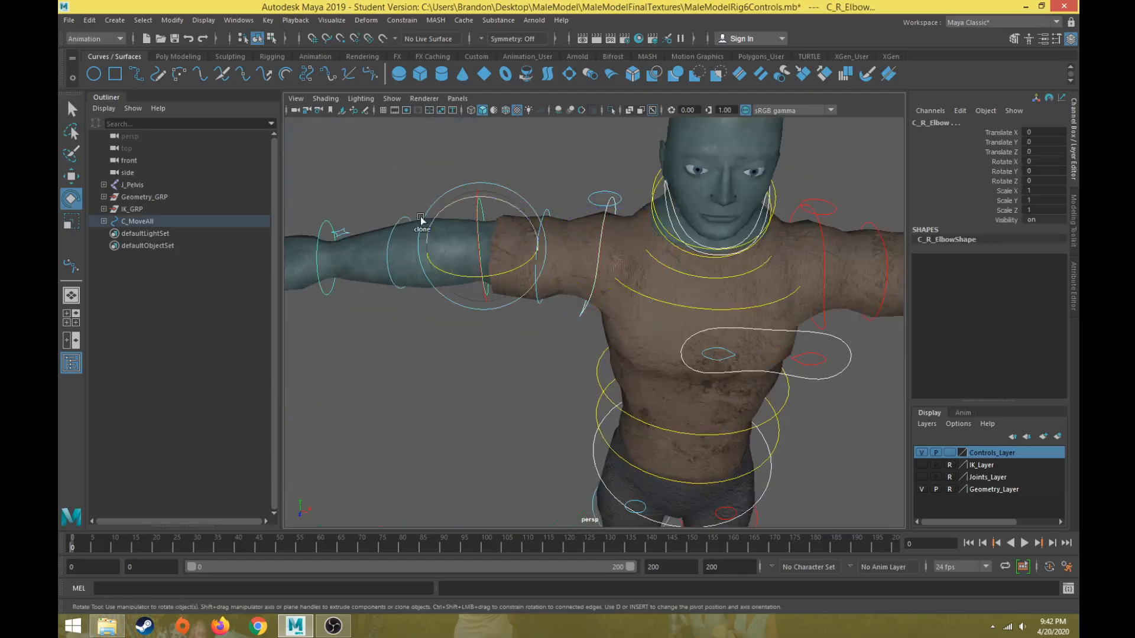
key("Down")
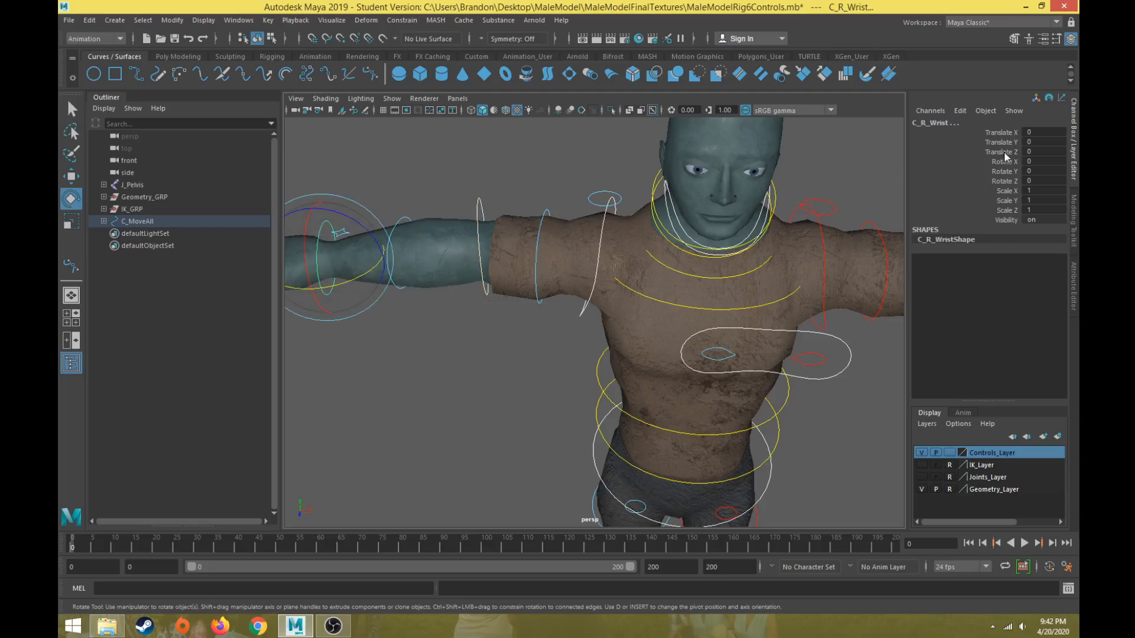
left_click_drag(1008, 131, 1007, 152)
left_click_drag(1008, 190, 1009, 208, "ctrl")
right_click(1007, 207)
left_click(974, 459)
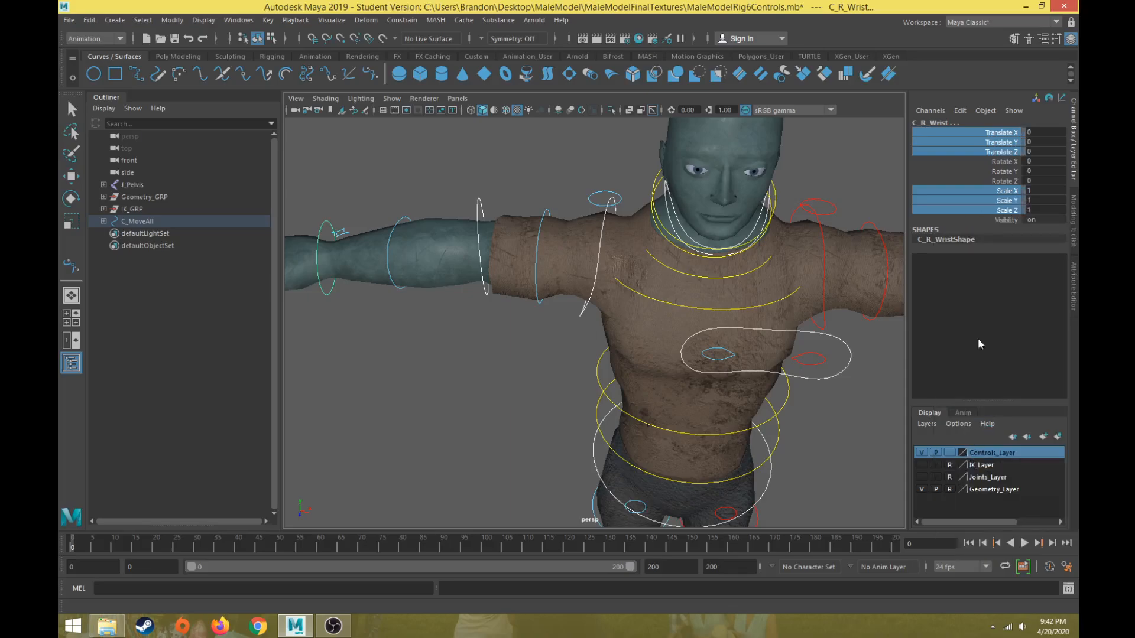
right_click(1011, 141)
left_click(971, 420)
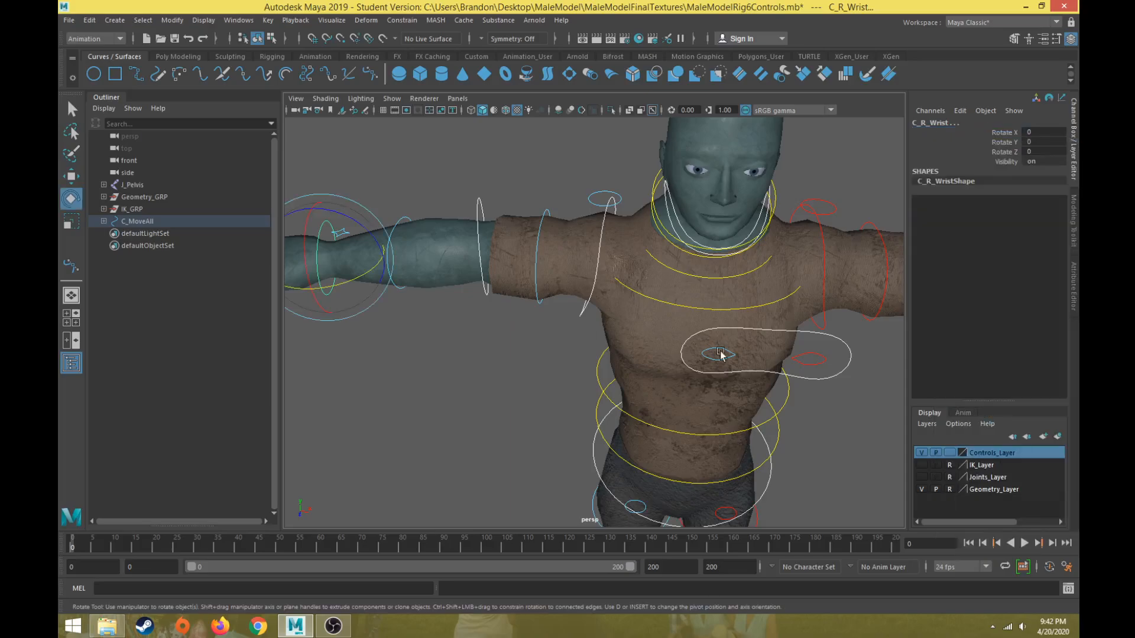
Select the right shoulder helper control and lock and hide its Rotate X/Y/Z and Scale X/Y/Z channels.
left_click(597, 190)
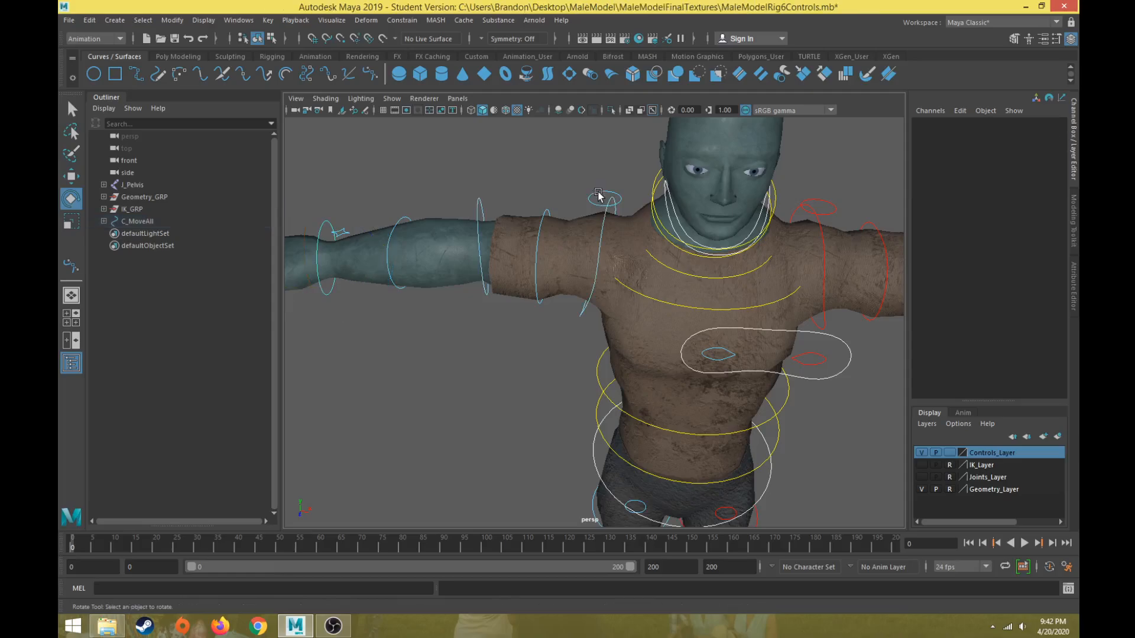
left_click(599, 196)
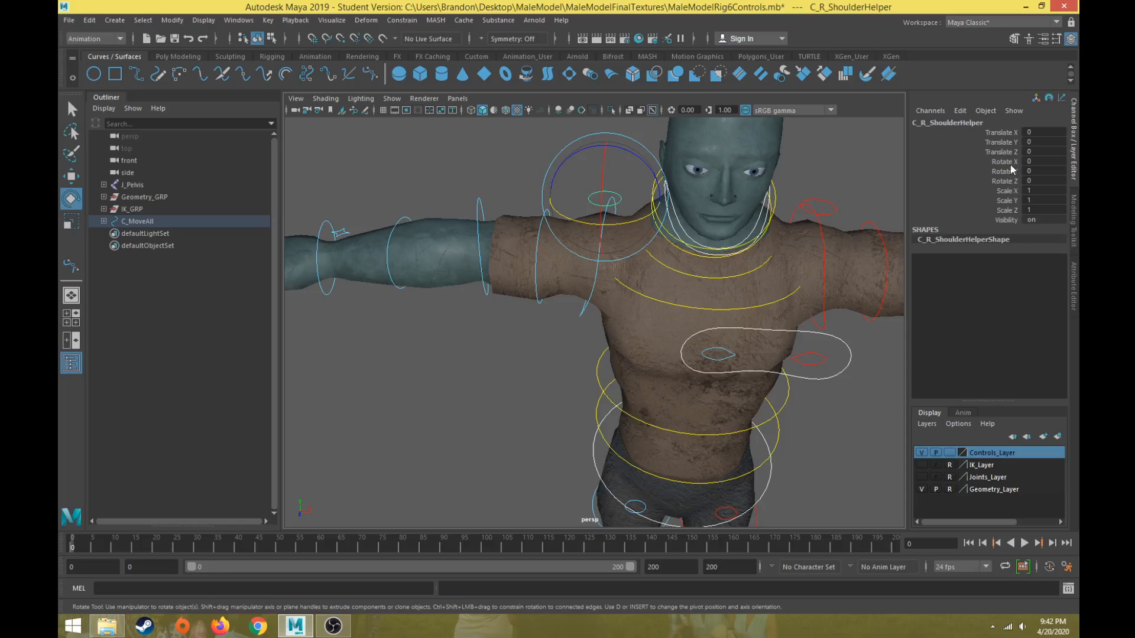
left_click_drag(1011, 167, 1003, 220)
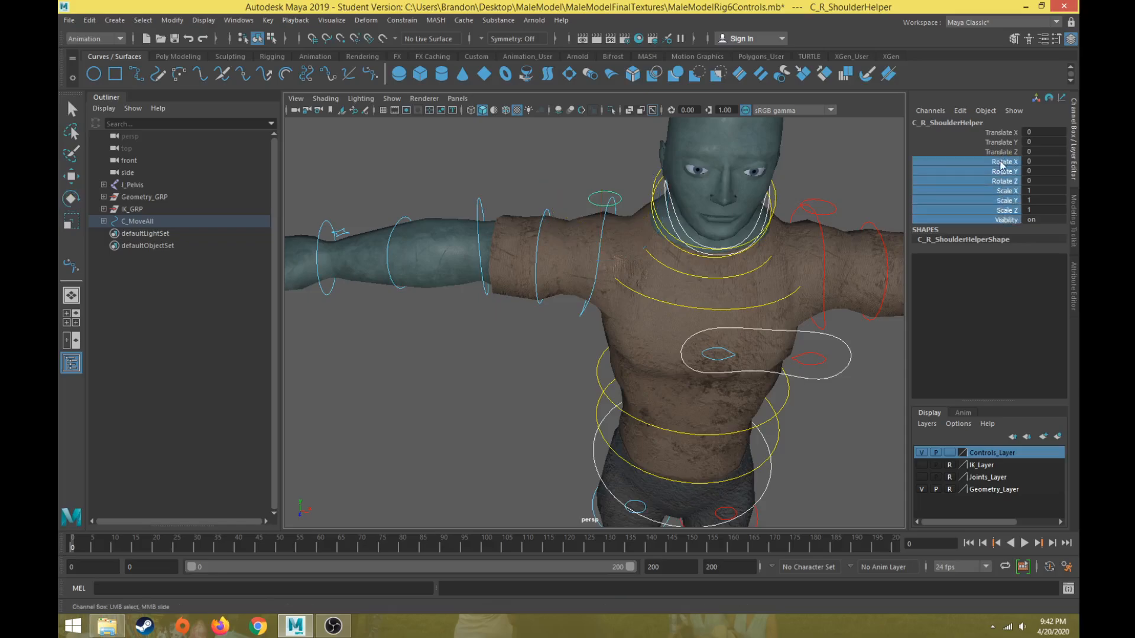
left_click_drag(1002, 165, 1005, 216)
right_click(1005, 214)
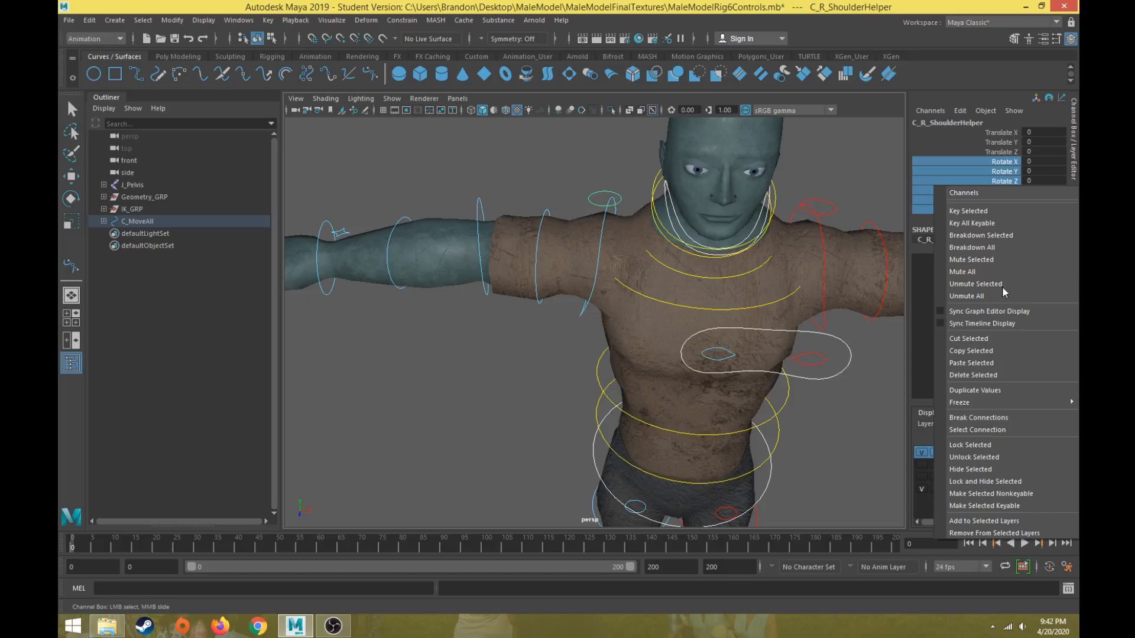
left_click(960, 458)
right_click(1013, 196)
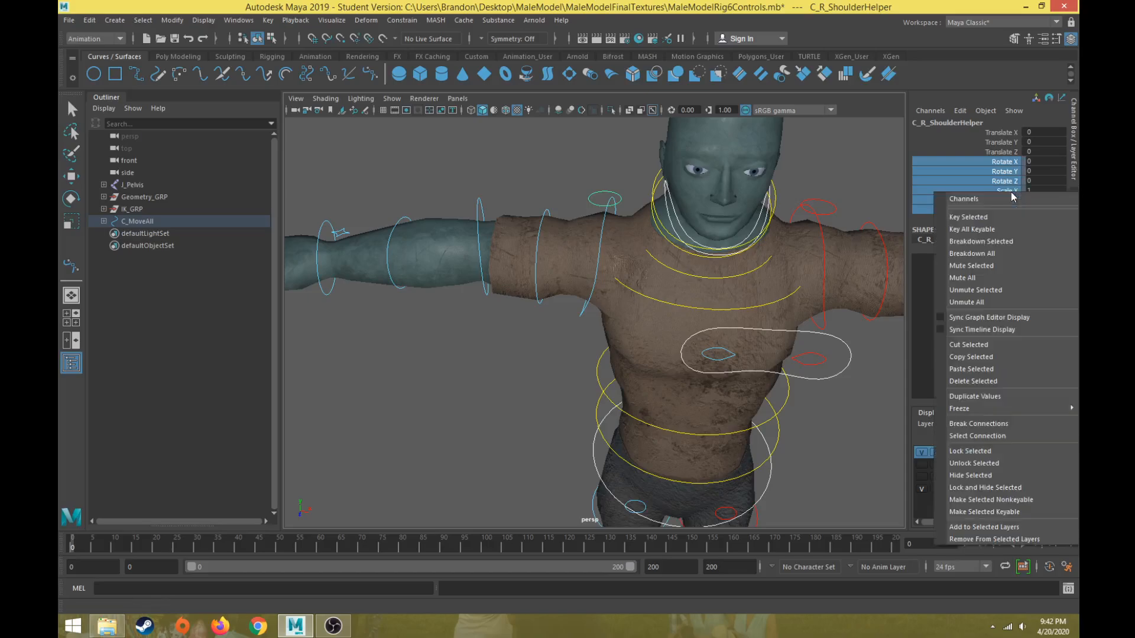
left_click(976, 475)
Check the remaining channels on the right arm controls.
left_click(454, 402)
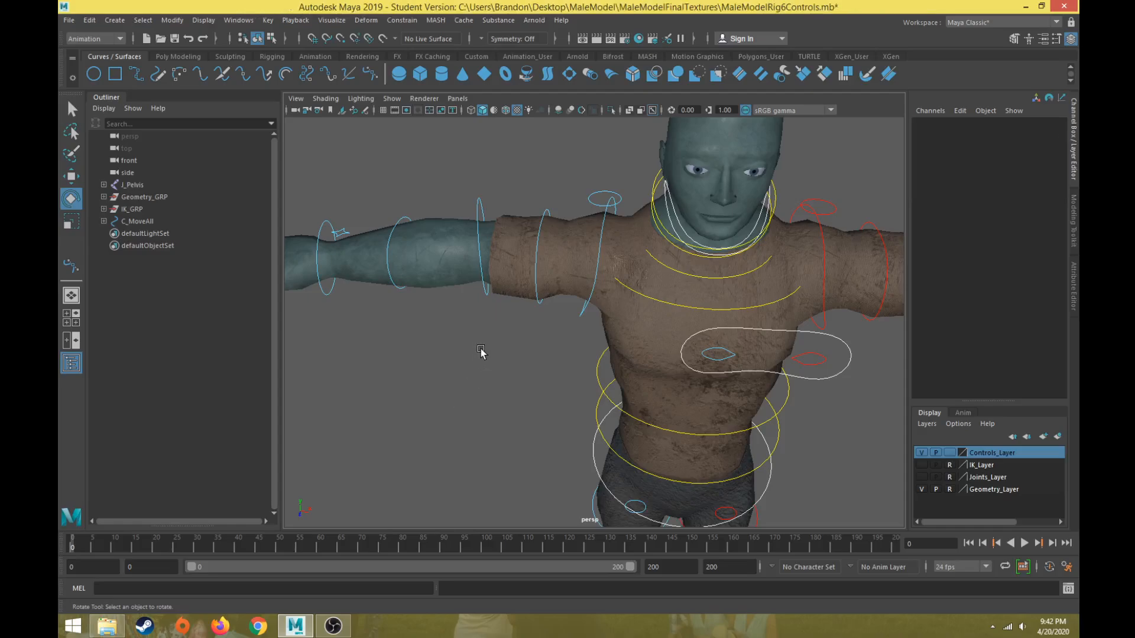
left_click_drag(481, 352, 568, 355, "alt")
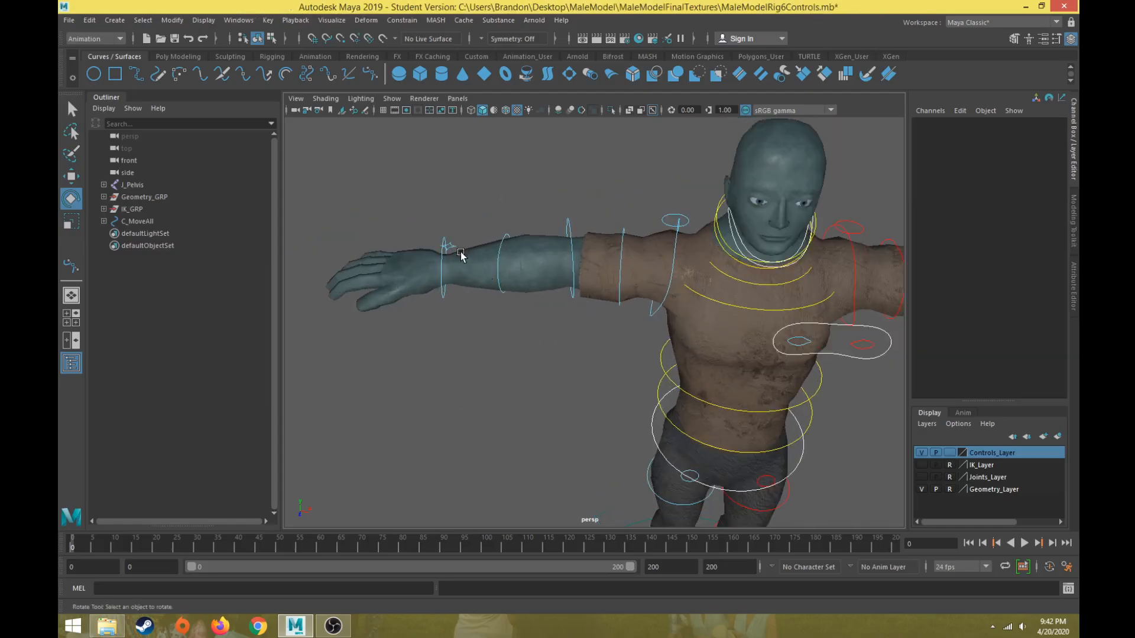
left_click(501, 235)
left_click(442, 176)
left_click(451, 248)
left_click_drag(463, 253, 491, 283, "alt")
left_click(454, 338)
Select the right leg helper control and lock and hide its Rotate X/Y/Z and Scale X/Y/Z channels.
left_click(560, 242)
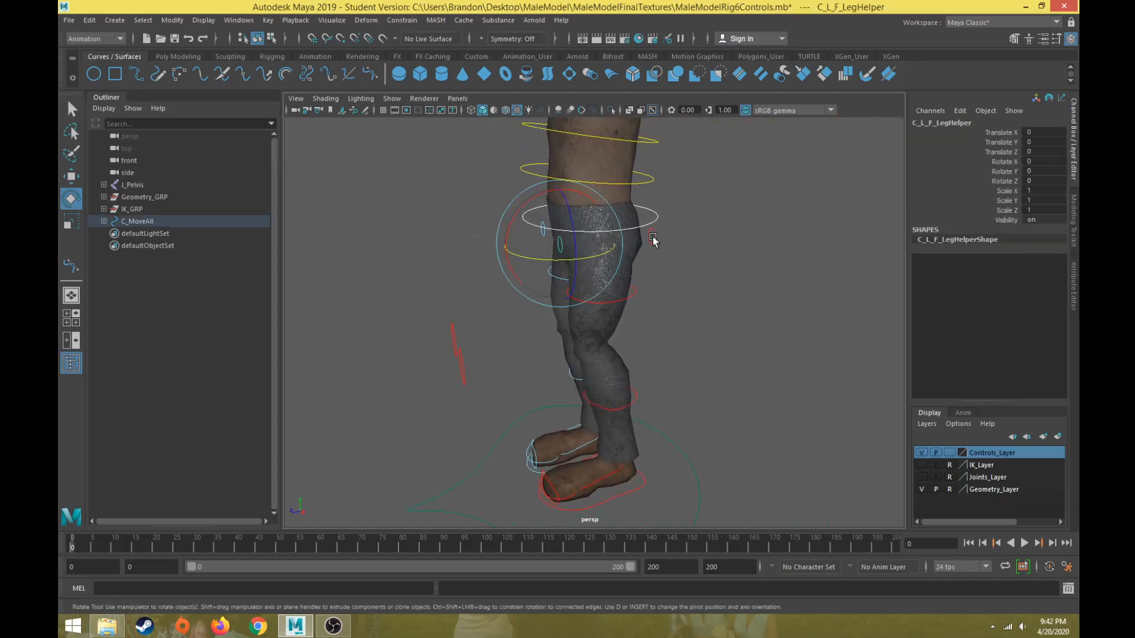
left_click_drag(632, 242, 414, 319, "alt")
left_click(412, 253)
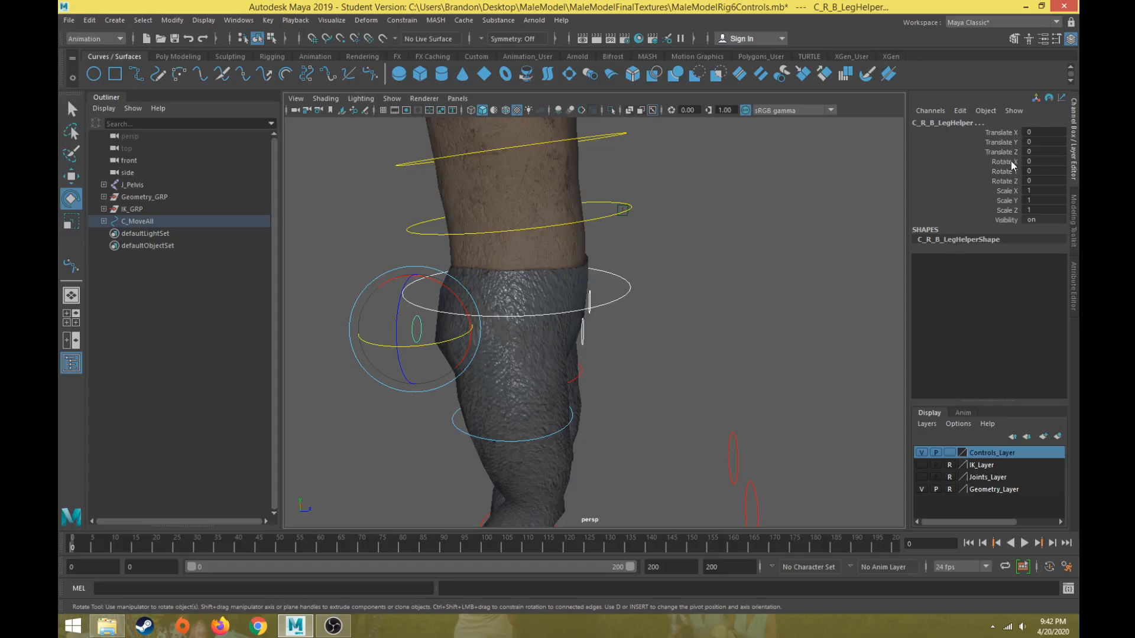
left_click_drag(1011, 161, 1011, 210)
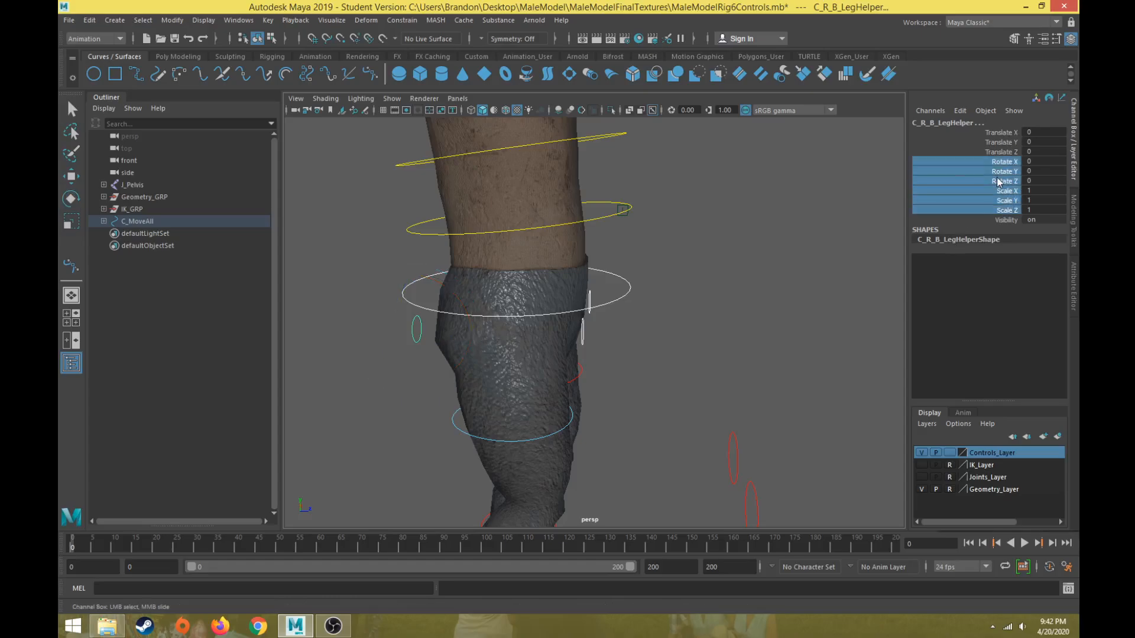
right_click(1001, 180)
left_click(979, 437)
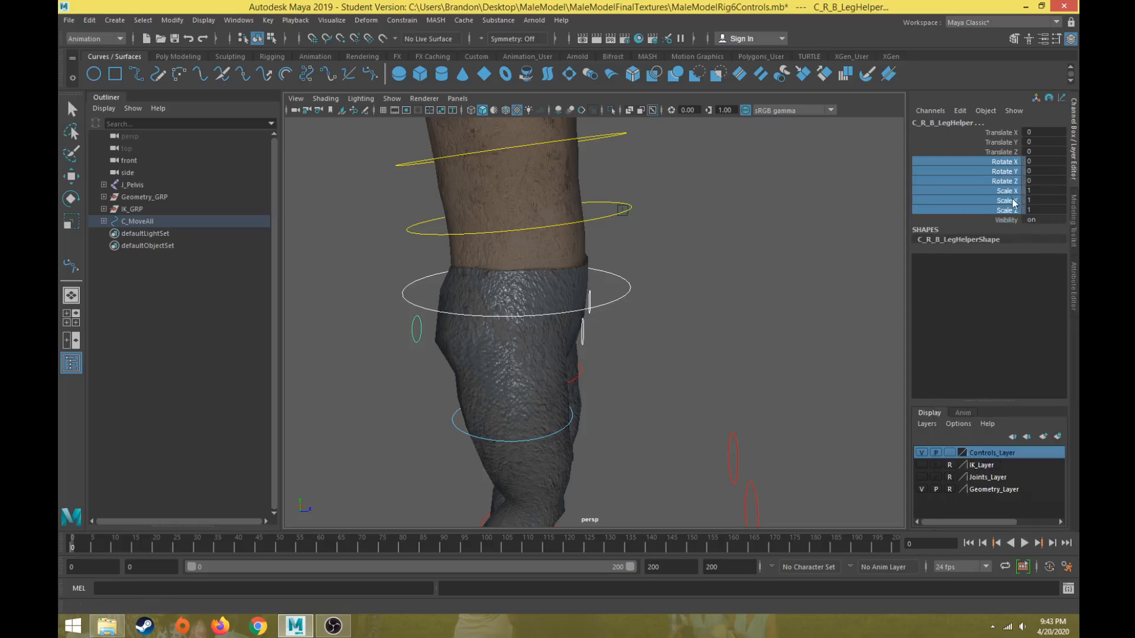
right_click(1011, 199)
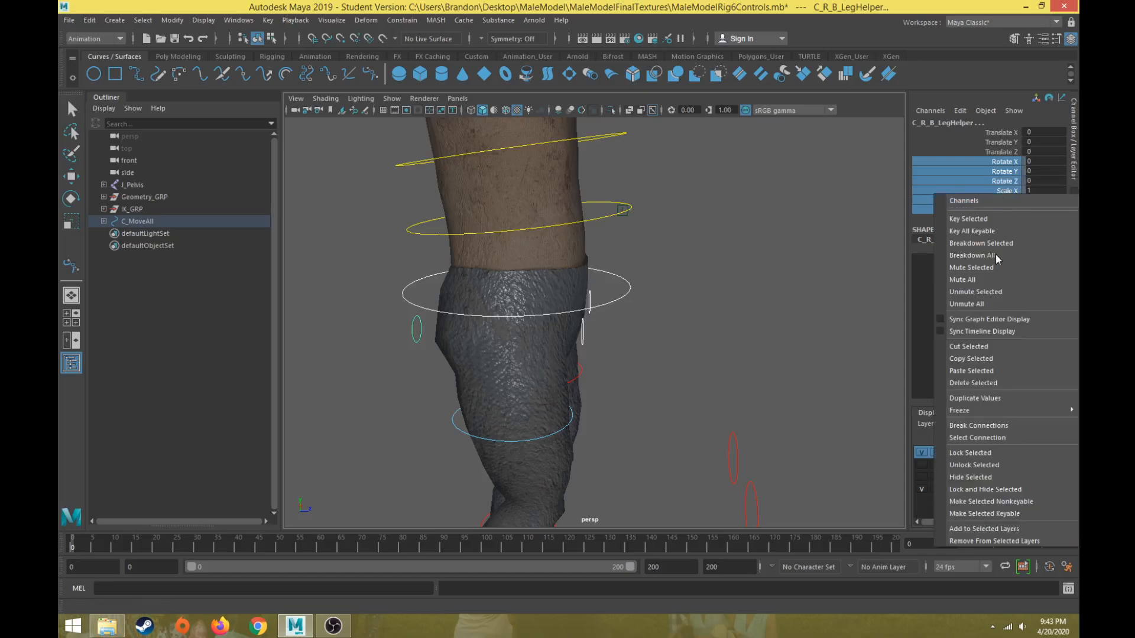
left_click(984, 489)
Select the knee controls and lock and hide their Scale X, Scale Y and Scale Z channels.
key("e")
left_click_drag(749, 335, 638, 295, "alt")
left_click(614, 266)
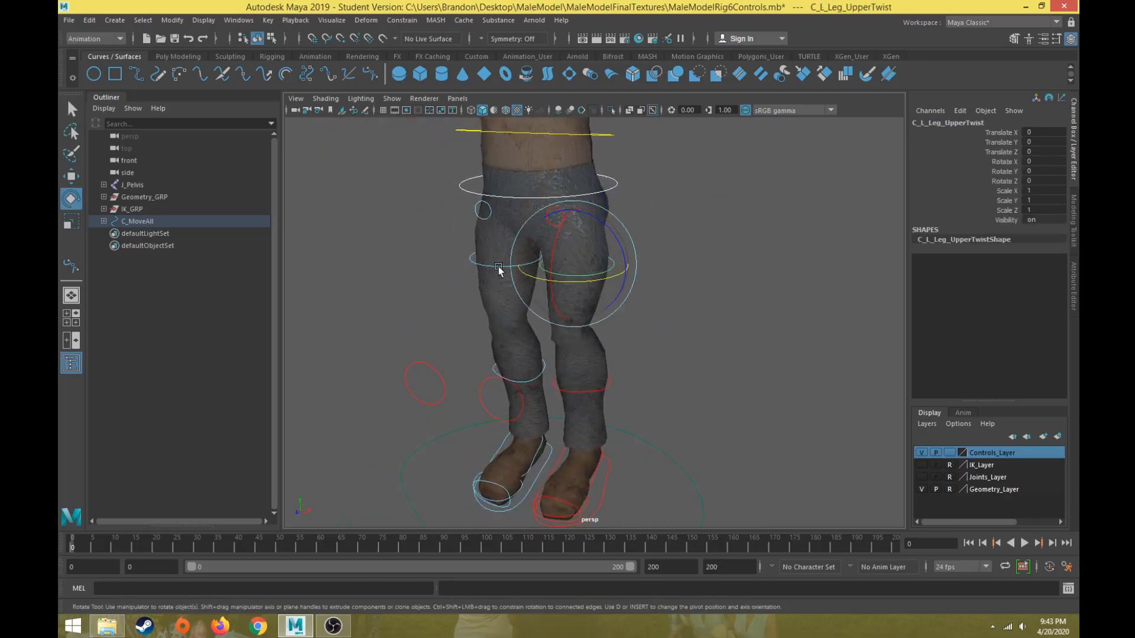
left_click_drag(456, 331, 501, 307, "alt")
left_click_drag(508, 352, 400, 152, "alt")
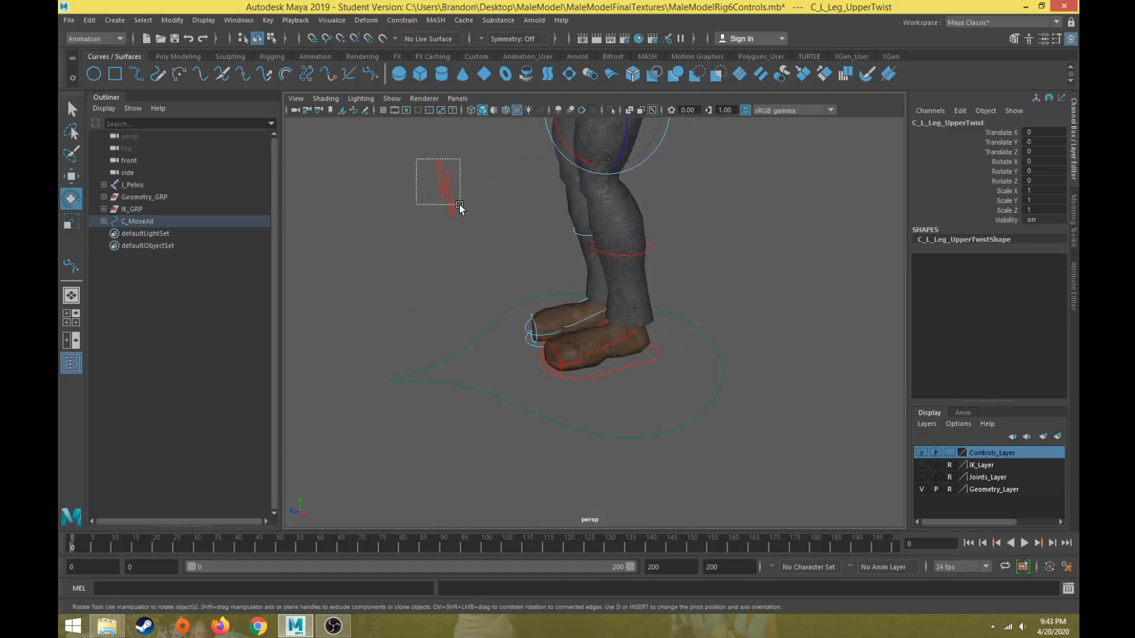
left_click(449, 204)
left_click(1010, 191)
left_click_drag(1009, 190, 1009, 210)
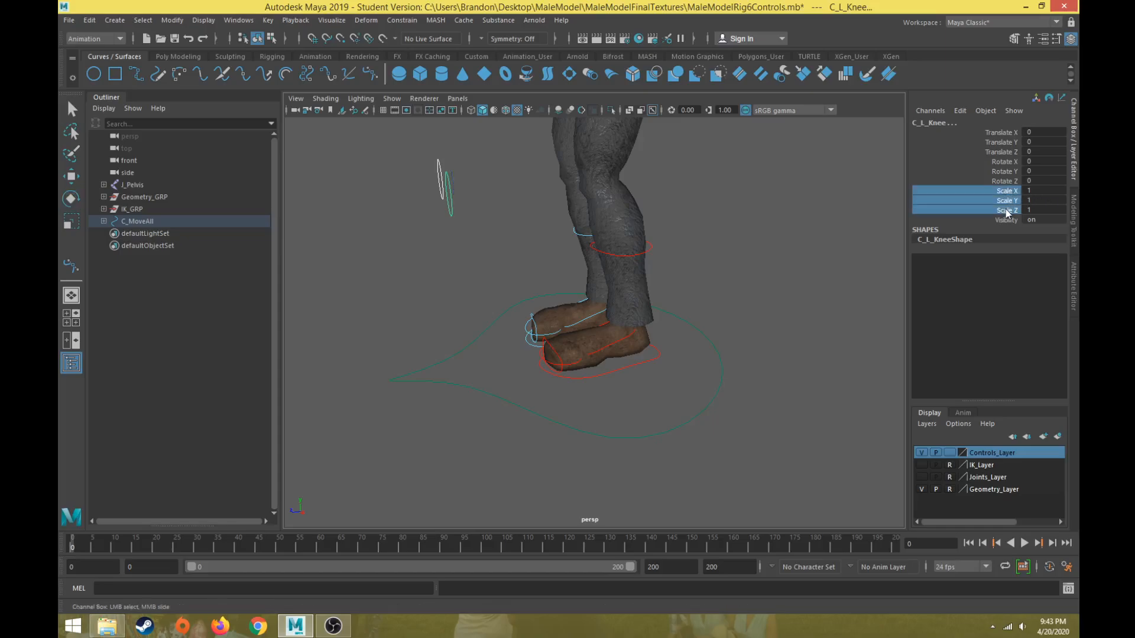
right_click(1009, 208)
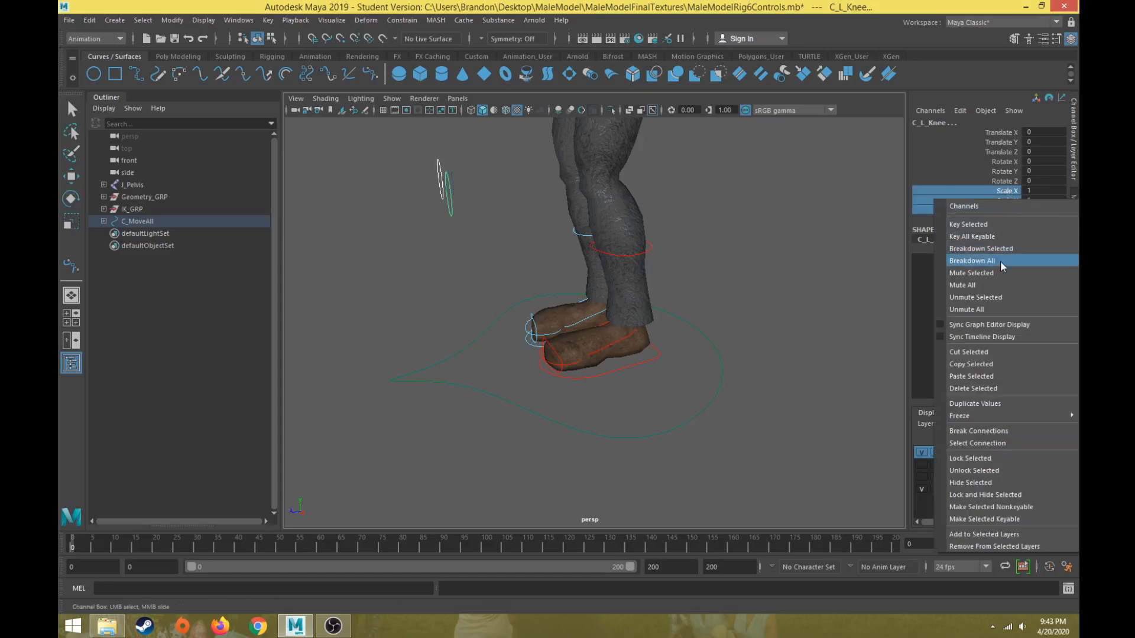
left_click(983, 459)
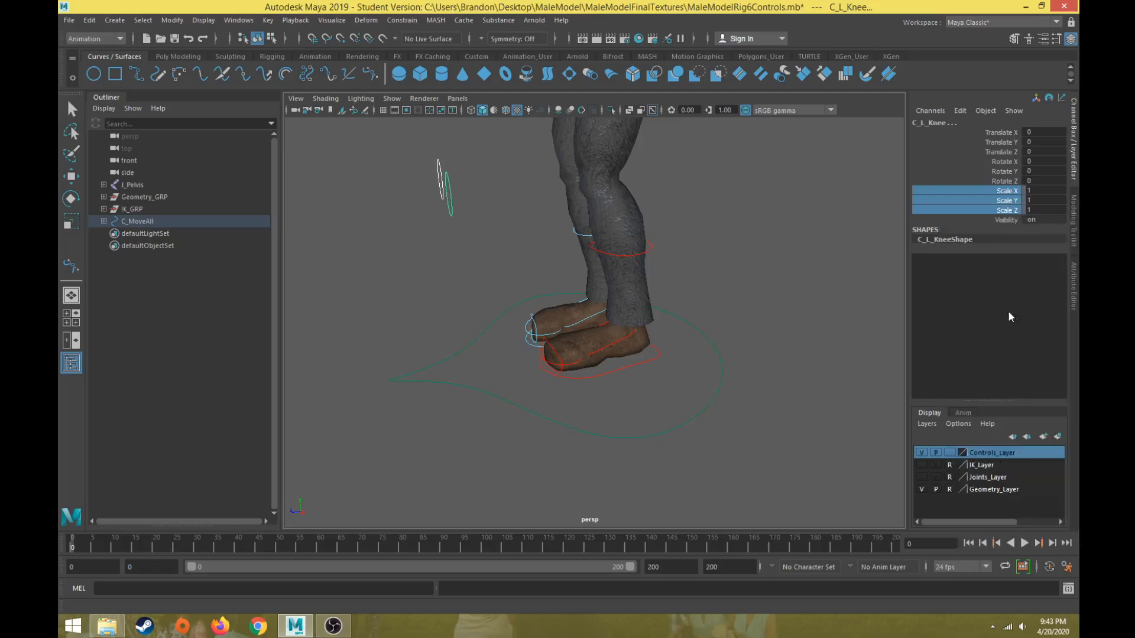
right_click(1018, 220)
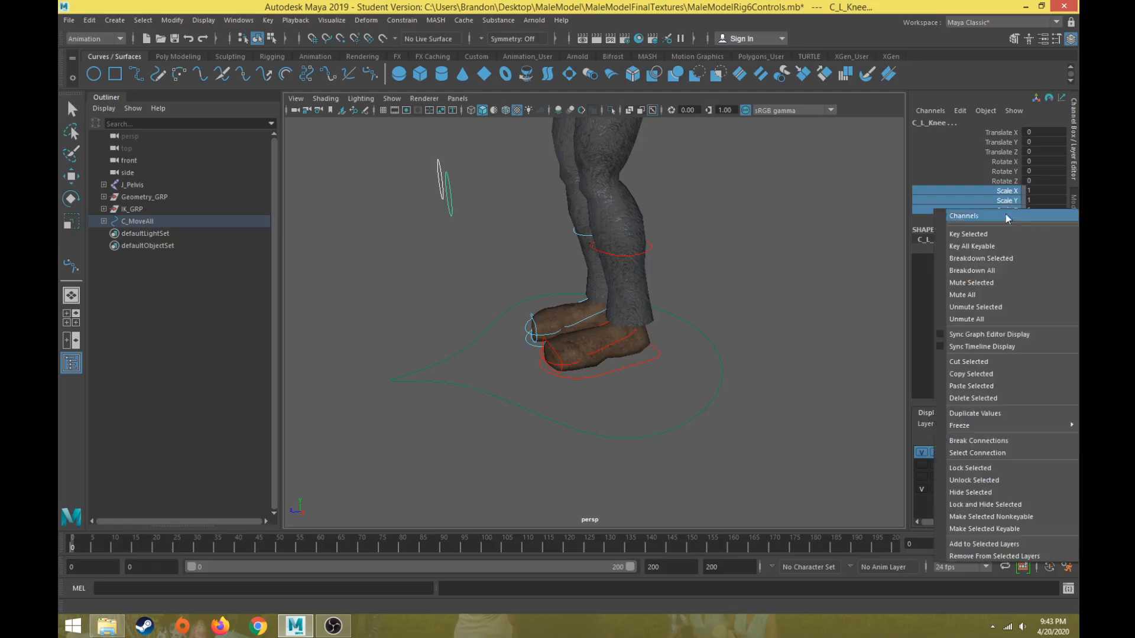
left_click(984, 499)
Examine the left and right foot controls and their channels.
key("e")
left_click(639, 359)
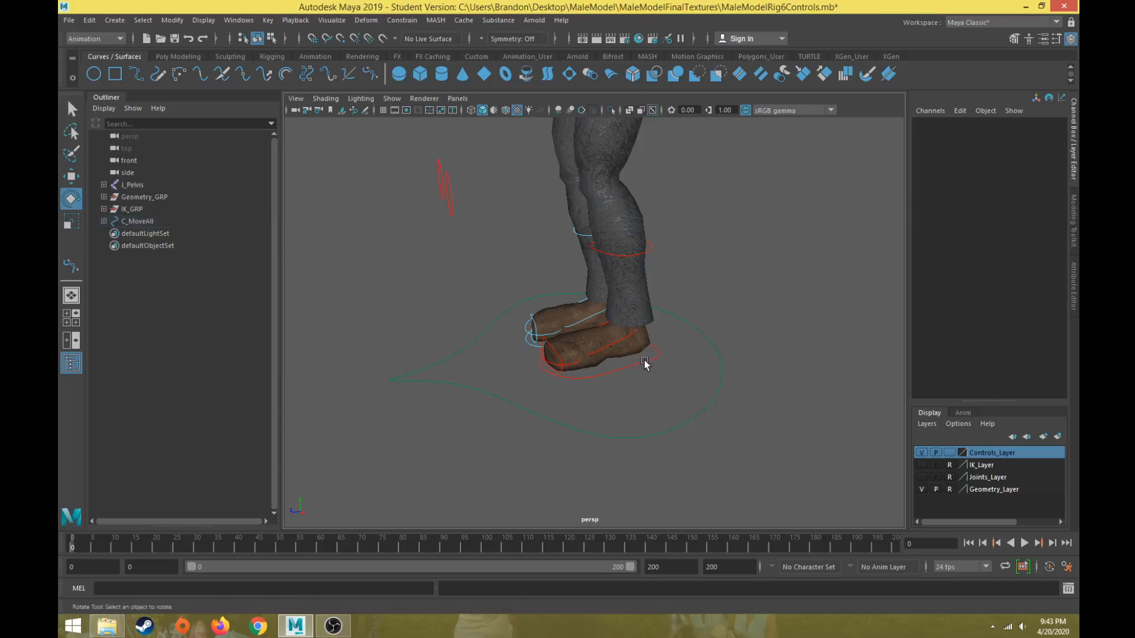
left_click(641, 361)
scroll(636, 363, "up", 4)
middle_click_drag(609, 357, 561, 351, "alt")
left_click_drag(473, 314, 640, 296, "alt")
key("f")
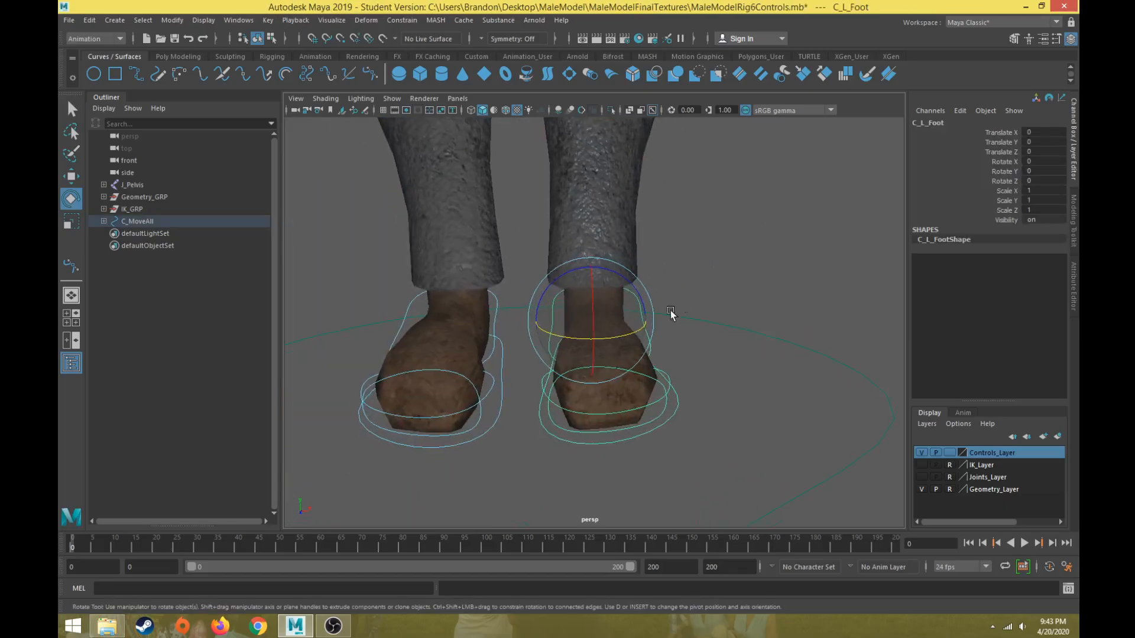
left_click(501, 392)
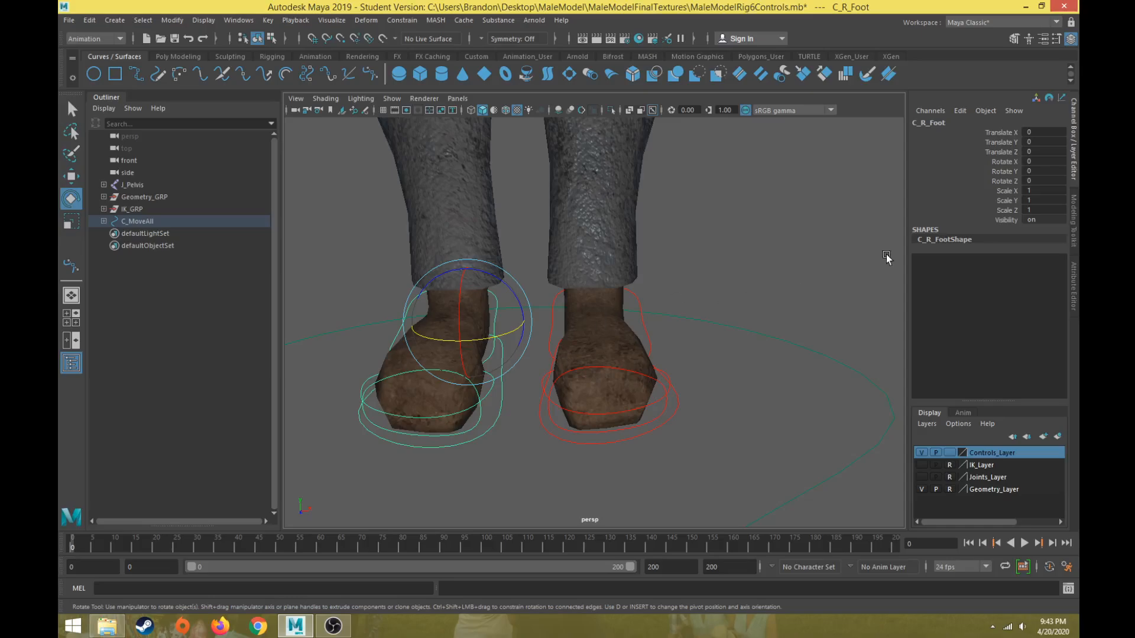
left_click(652, 368)
left_click(698, 266)
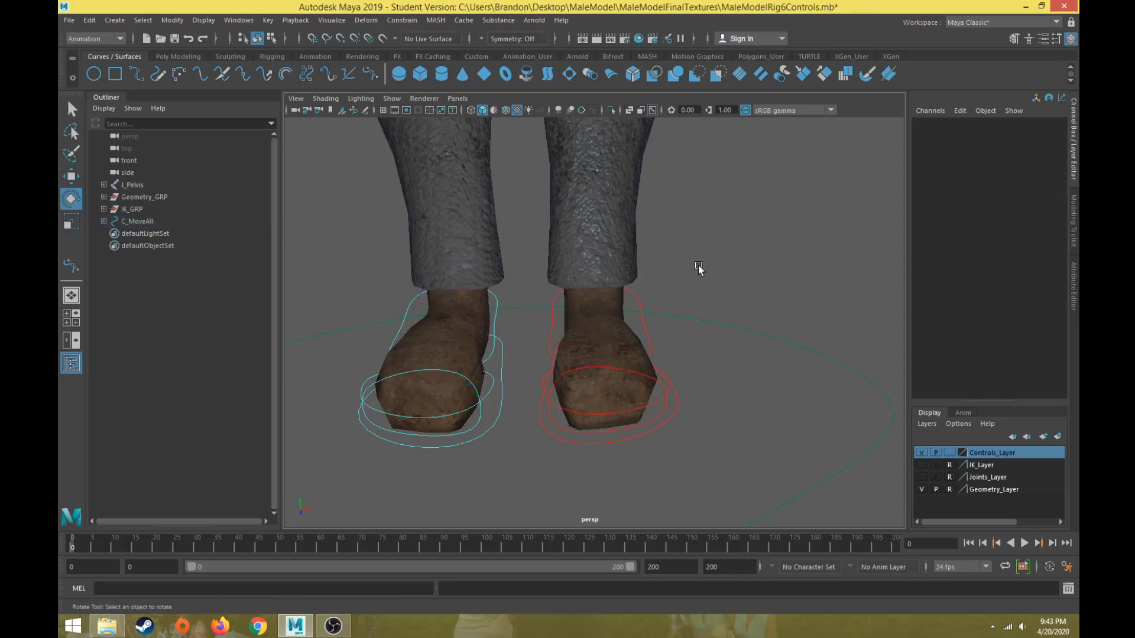
scroll(721, 270, "down", 3)
left_click_drag(722, 289, 697, 328)
scroll(733, 266, "up", 3)
scroll(737, 276, "down", 2)
left_click_drag(739, 274, 701, 317, "alt")
Select the right foot control and lock and hide its Scale X, Scale Y and Scale Z channels.
left_click(567, 299)
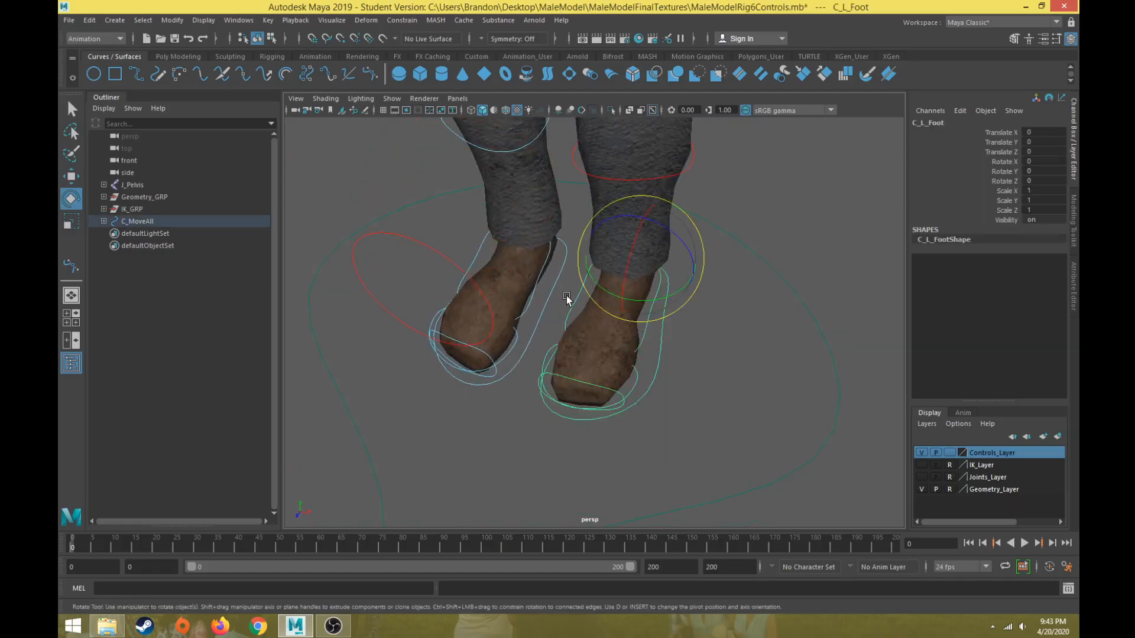
left_click(607, 294)
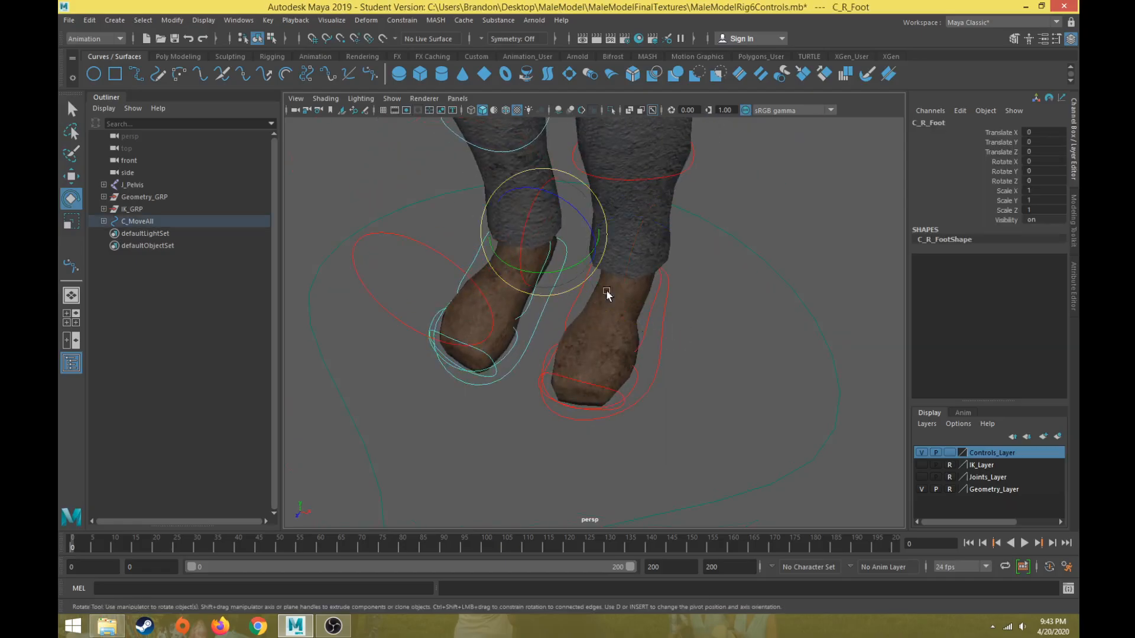
left_click_drag(1016, 193, 1011, 211)
right_click(1009, 201)
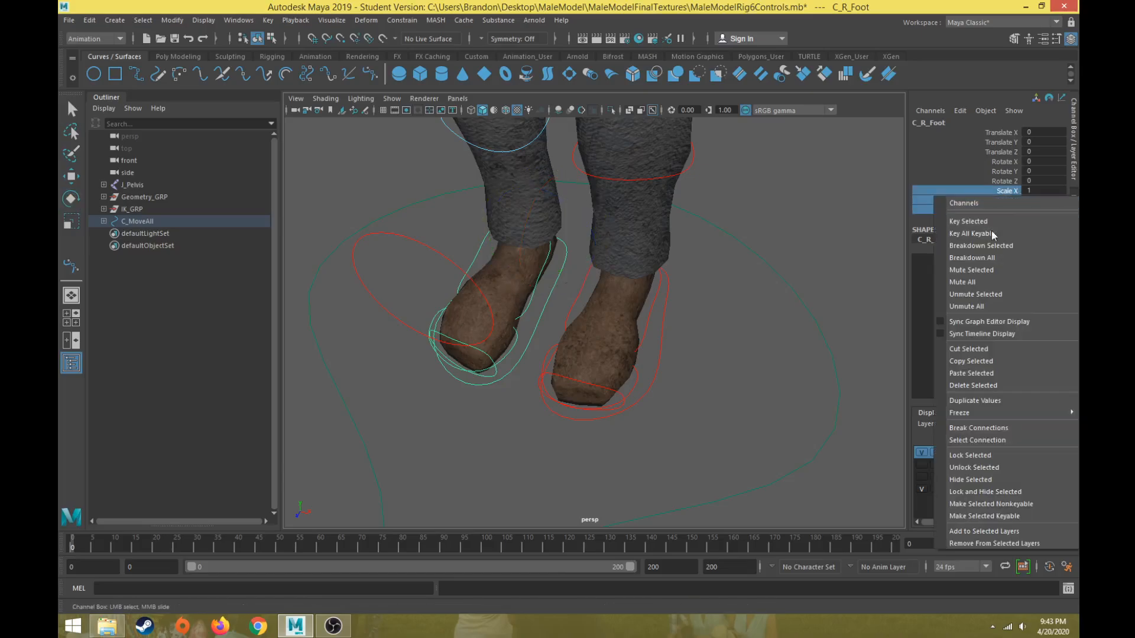
left_click(986, 454)
right_click(1006, 205)
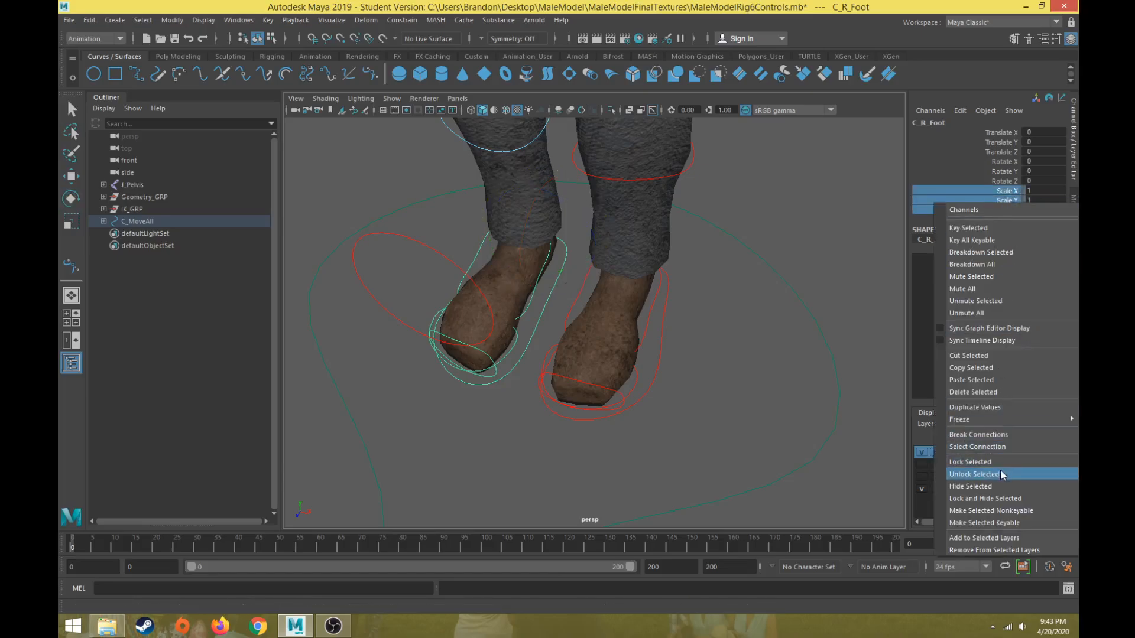
left_click(988, 477)
key("e")
left_click(674, 347)
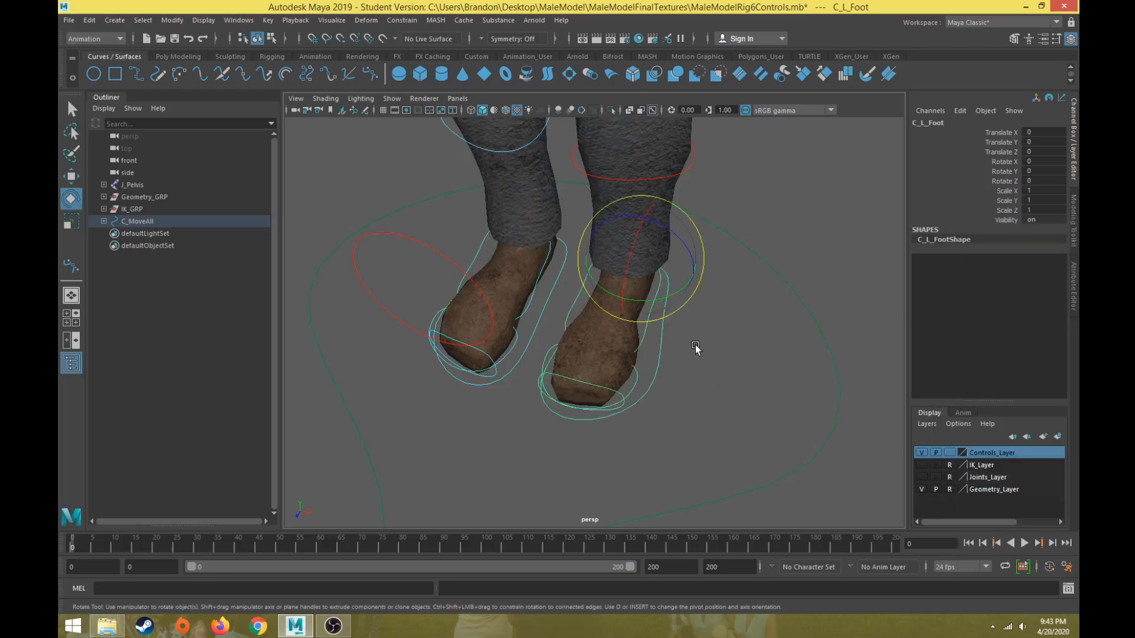
Lock and hide the left foot control's Scale X, Scale Y and Scale Z channels.
left_click_drag(1008, 191, 1011, 203)
right_click(1015, 194)
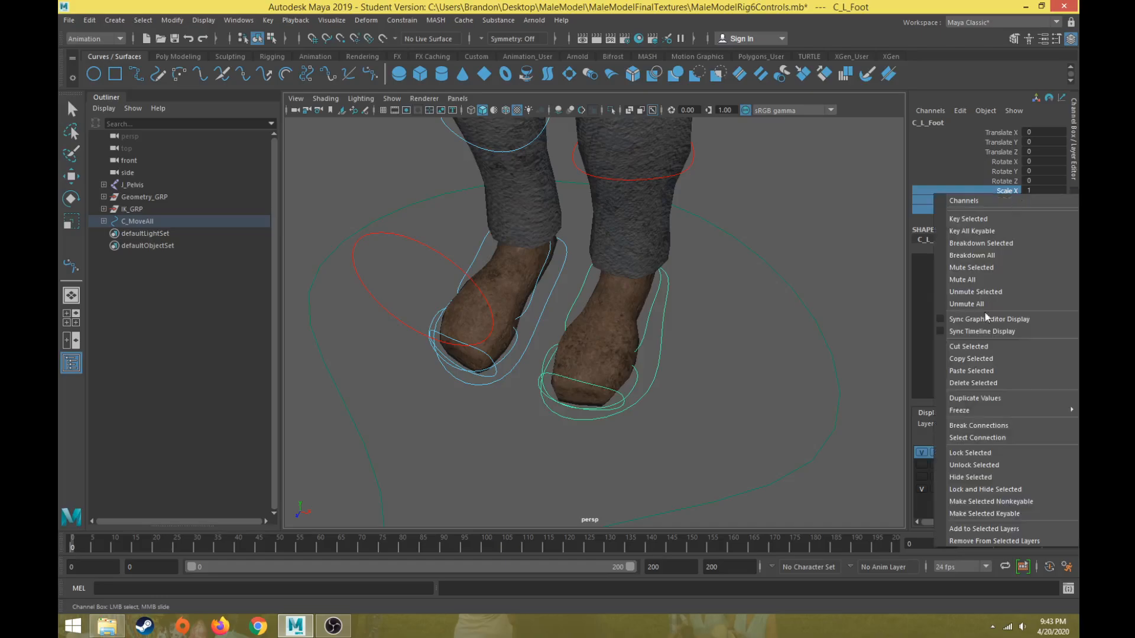
left_click(979, 454)
right_click(1016, 214)
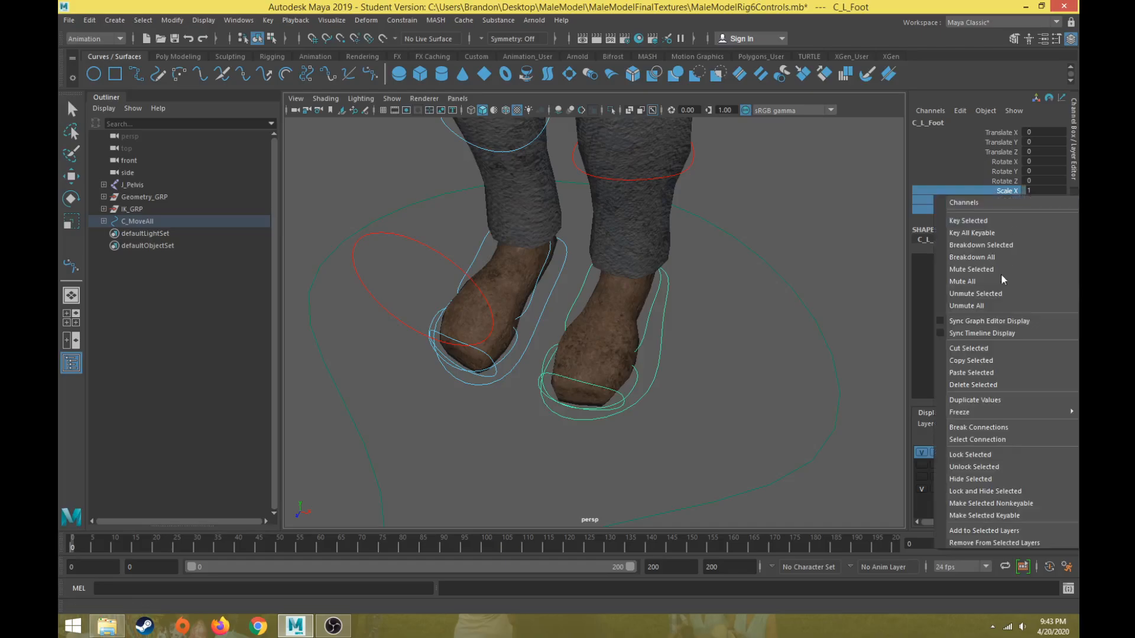
left_click(984, 466)
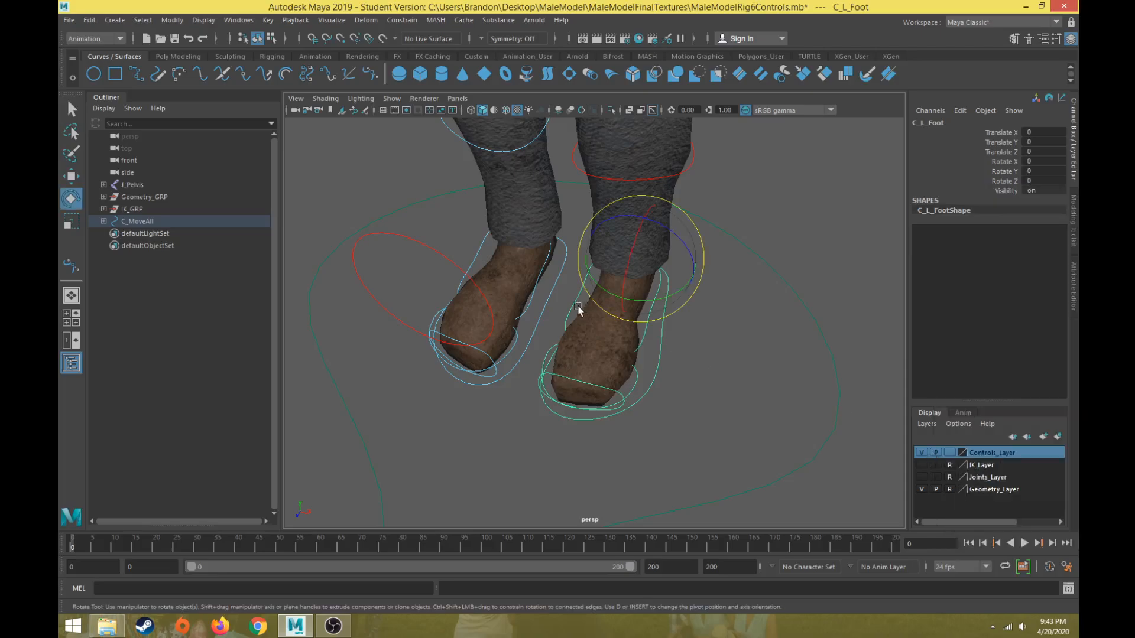
Select the toe tap, peel heel and tippy toe foot controls and lock and hide their Translate and Scale channels.
left_click(549, 297)
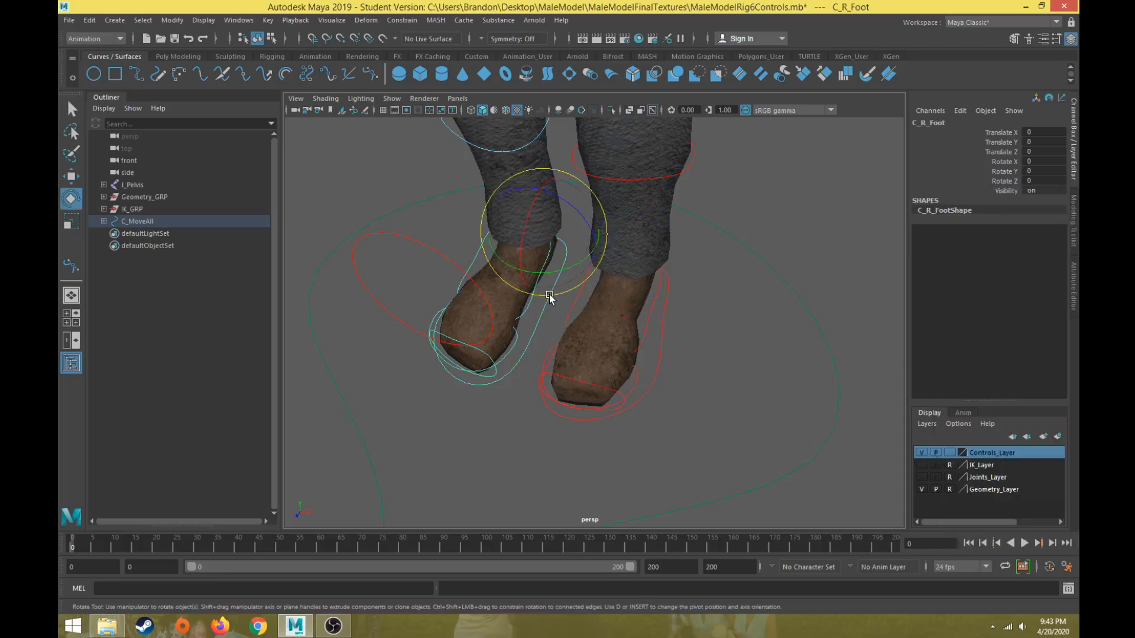
left_click(727, 296)
left_click_drag(731, 300, 635, 345, "alt")
left_click(667, 340)
left_click(606, 409)
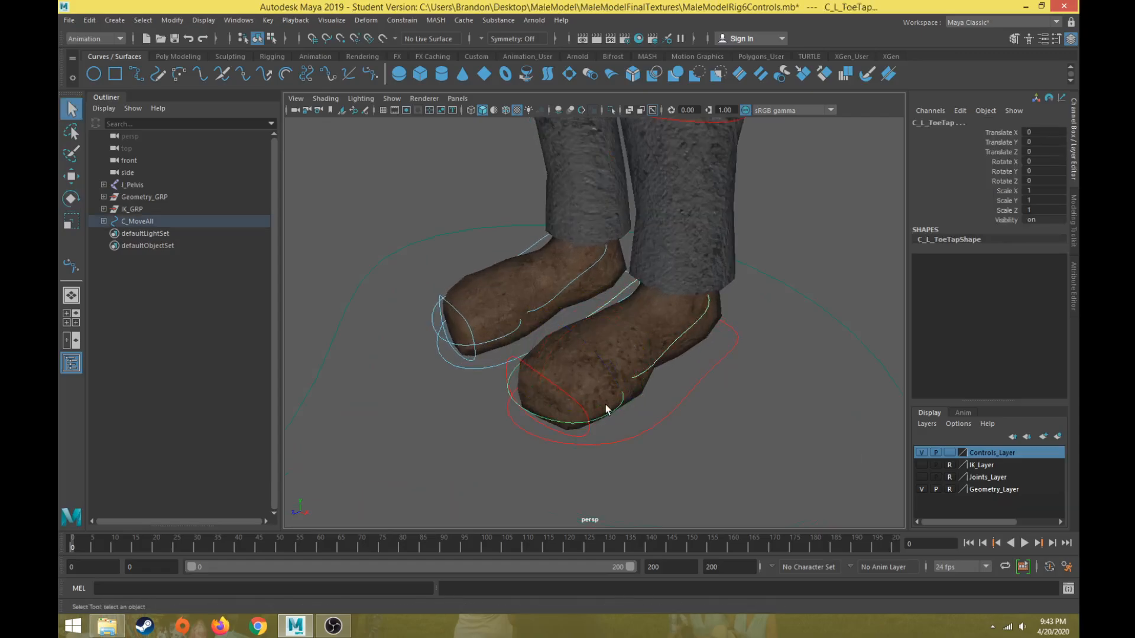
left_click(575, 404)
left_click(563, 288)
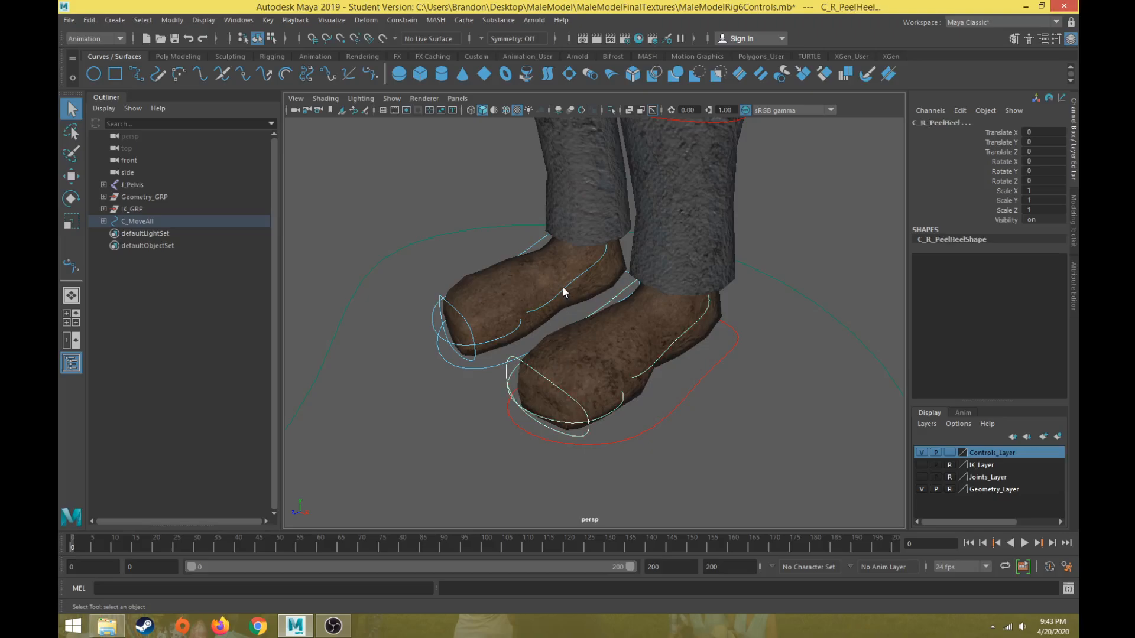
left_click(510, 338)
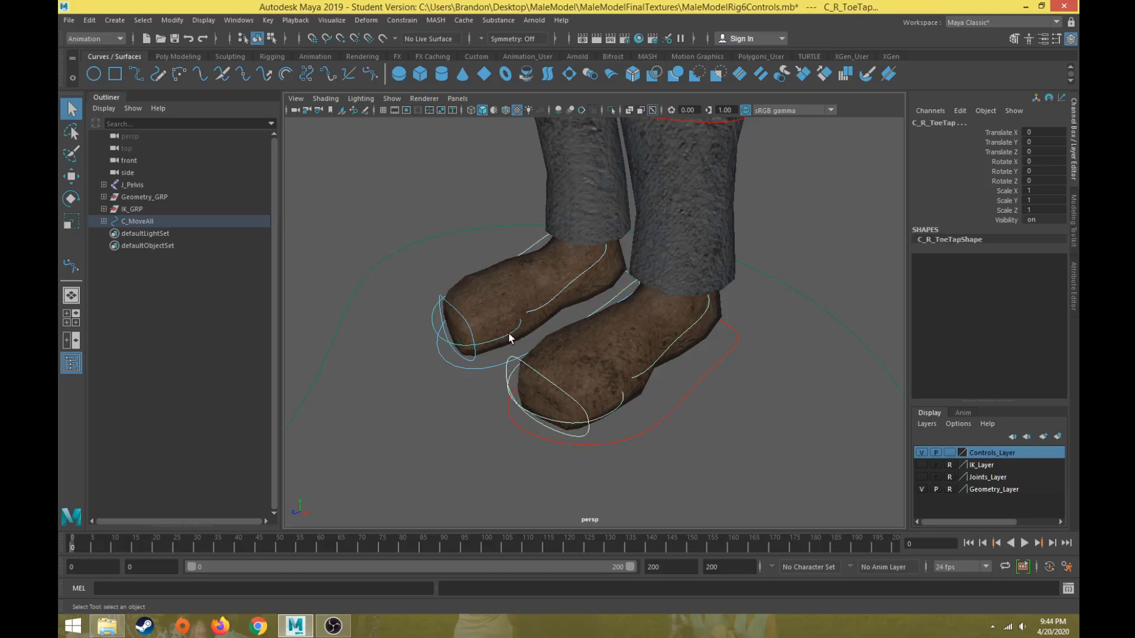
left_click(465, 323)
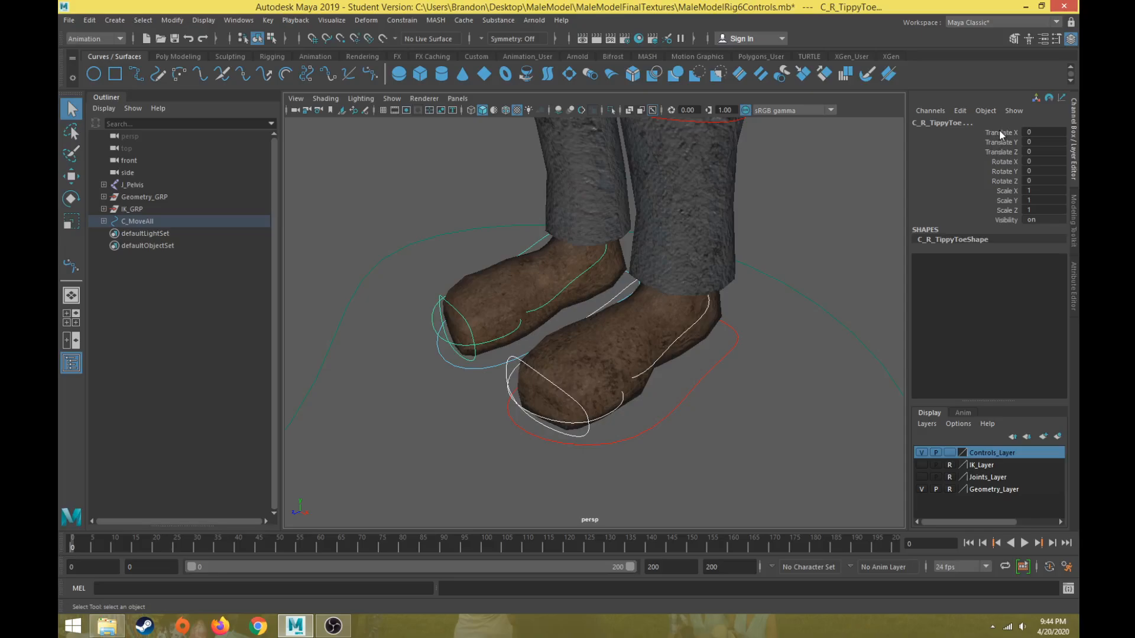
left_click_drag(999, 131, 999, 151)
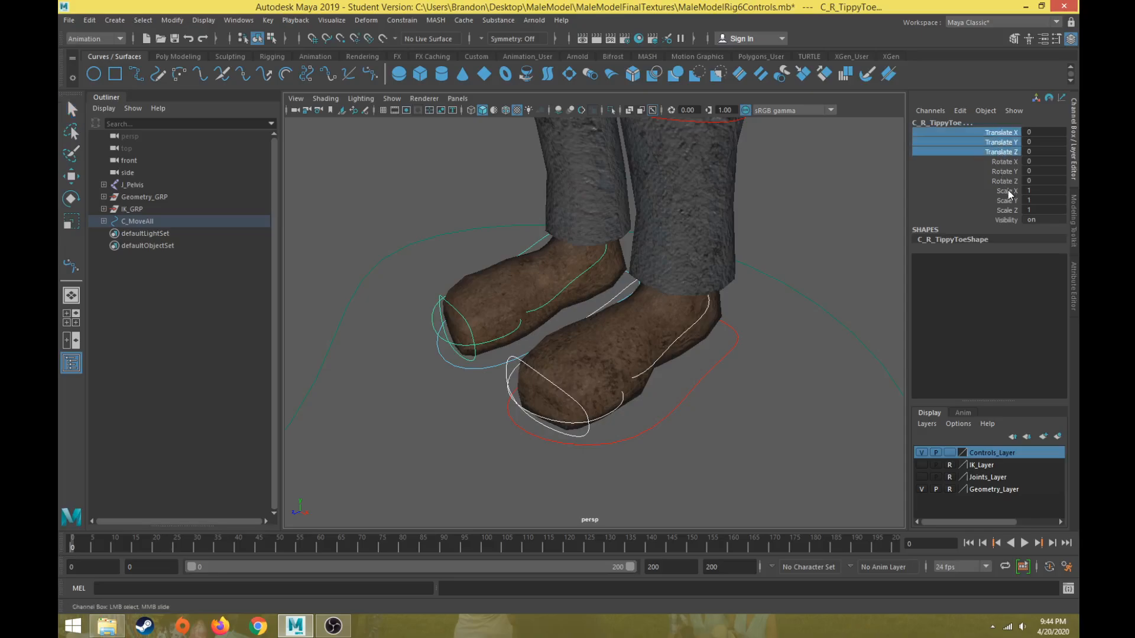
left_click_drag(1009, 190, 1004, 210, "ctrl")
right_click(1009, 205)
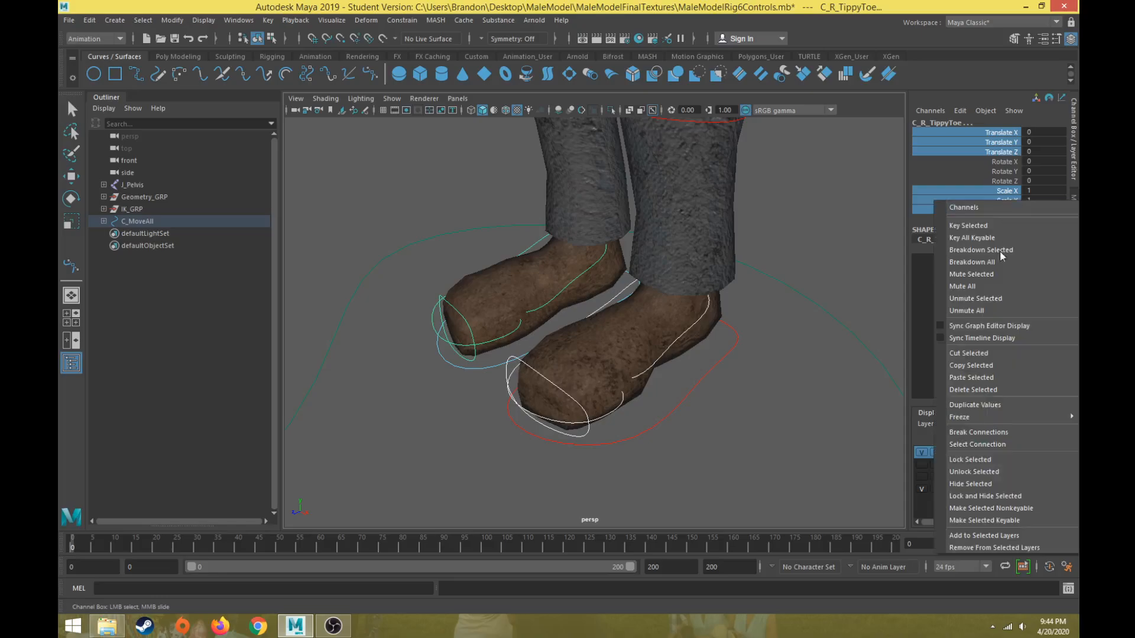
left_click(967, 456)
right_click(983, 163)
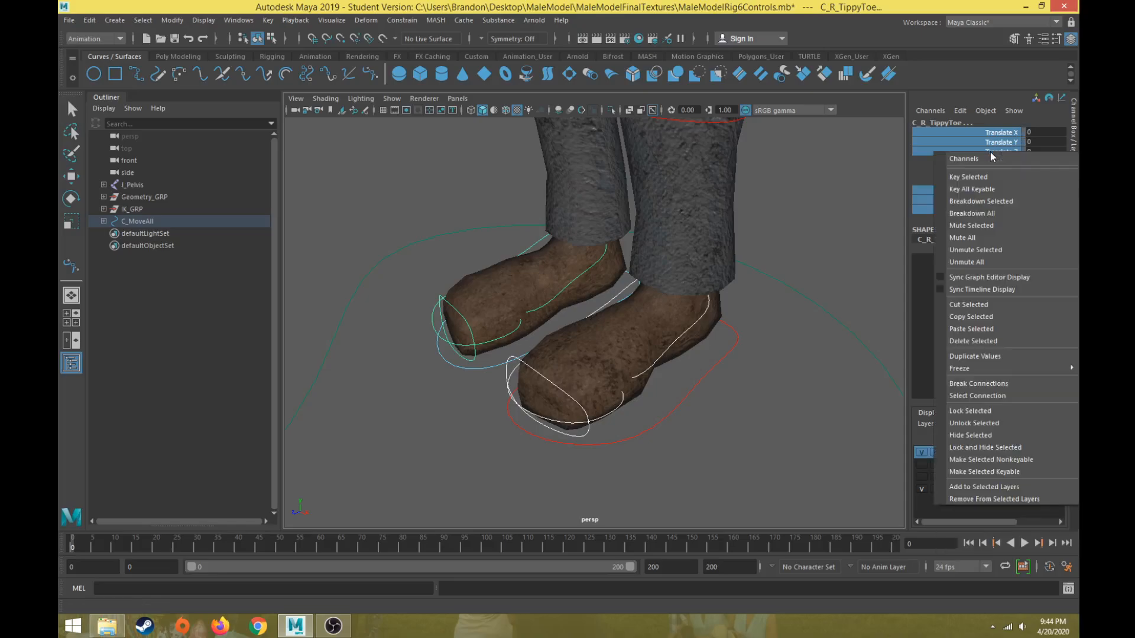
left_click(983, 441)
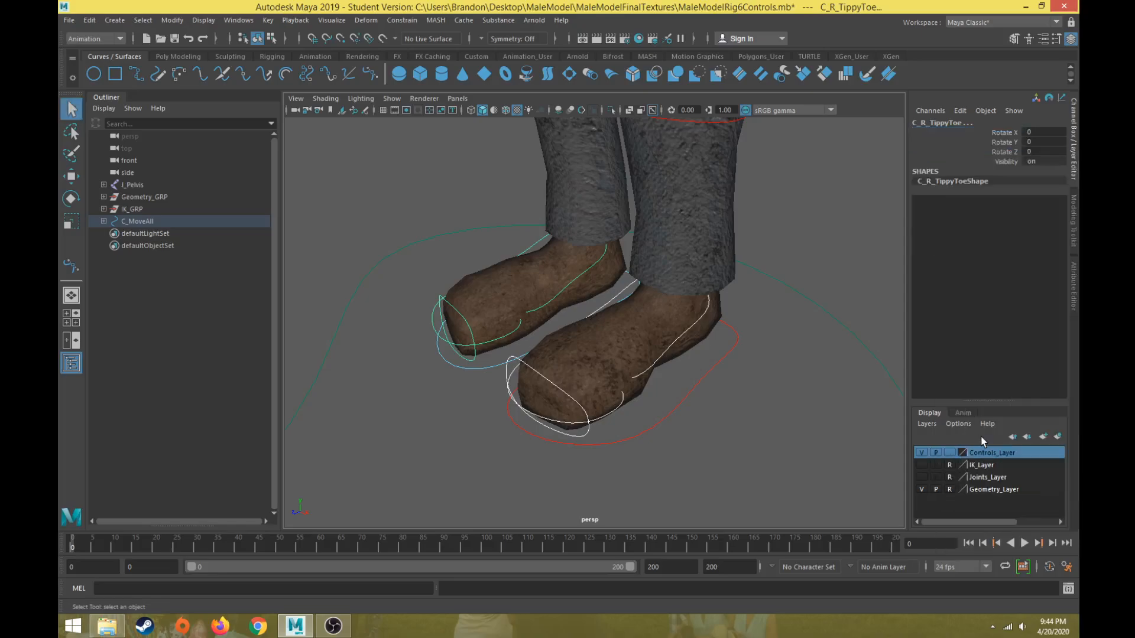
Check the remaining channels of the toe tap, peel heel and tippy toe controls on both feet.
left_click(663, 357)
left_click(613, 412)
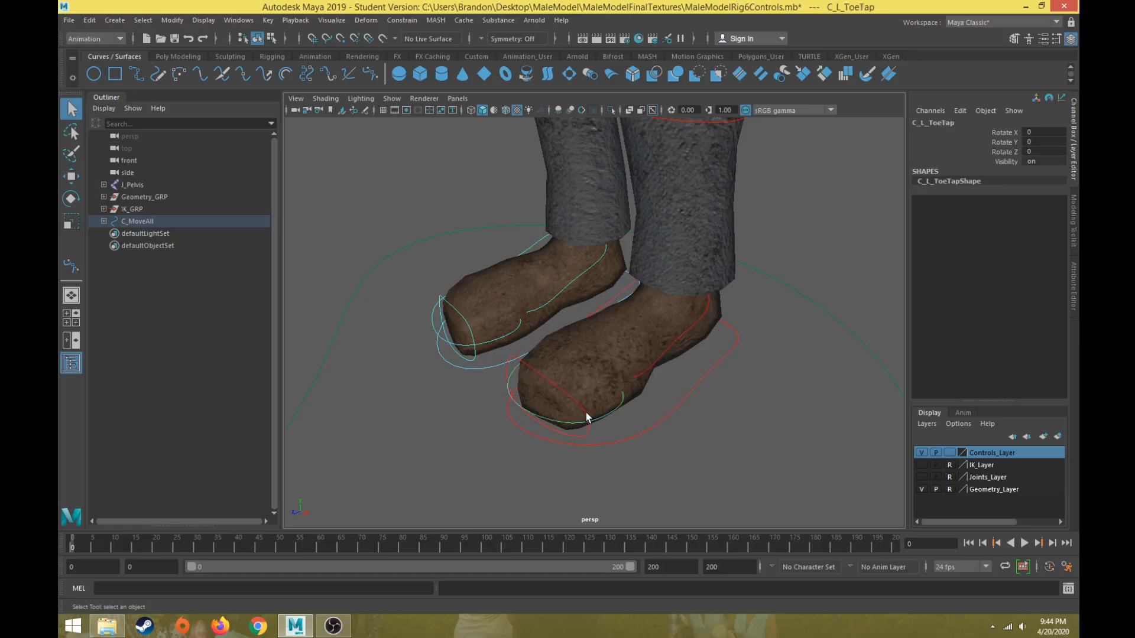
left_click(587, 418)
left_click(569, 289)
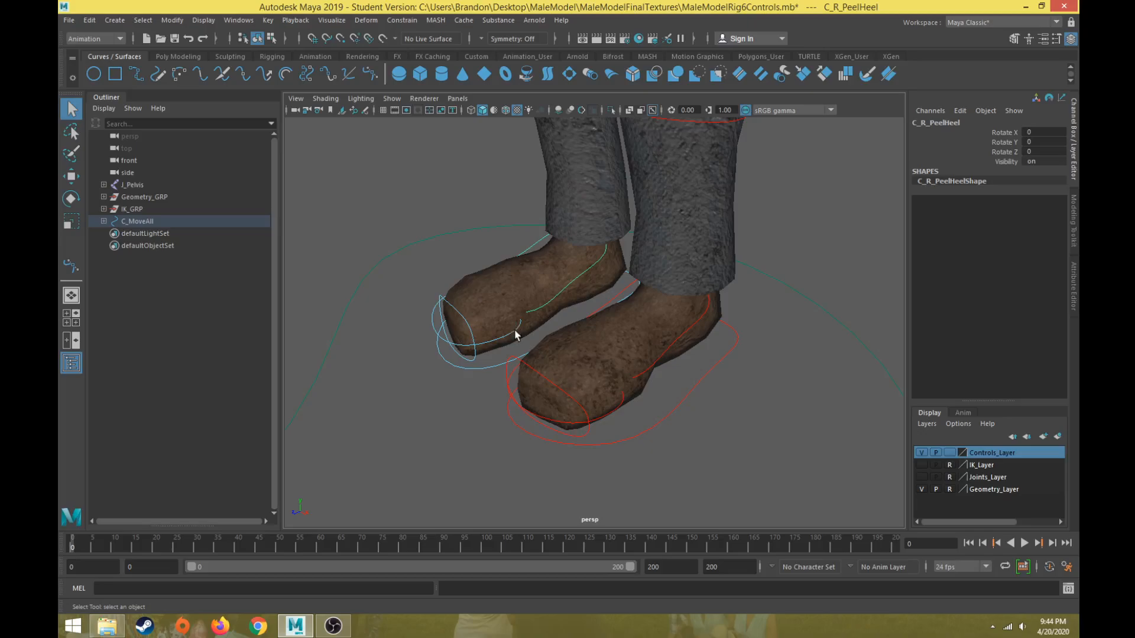
left_click(516, 335)
left_click(454, 312)
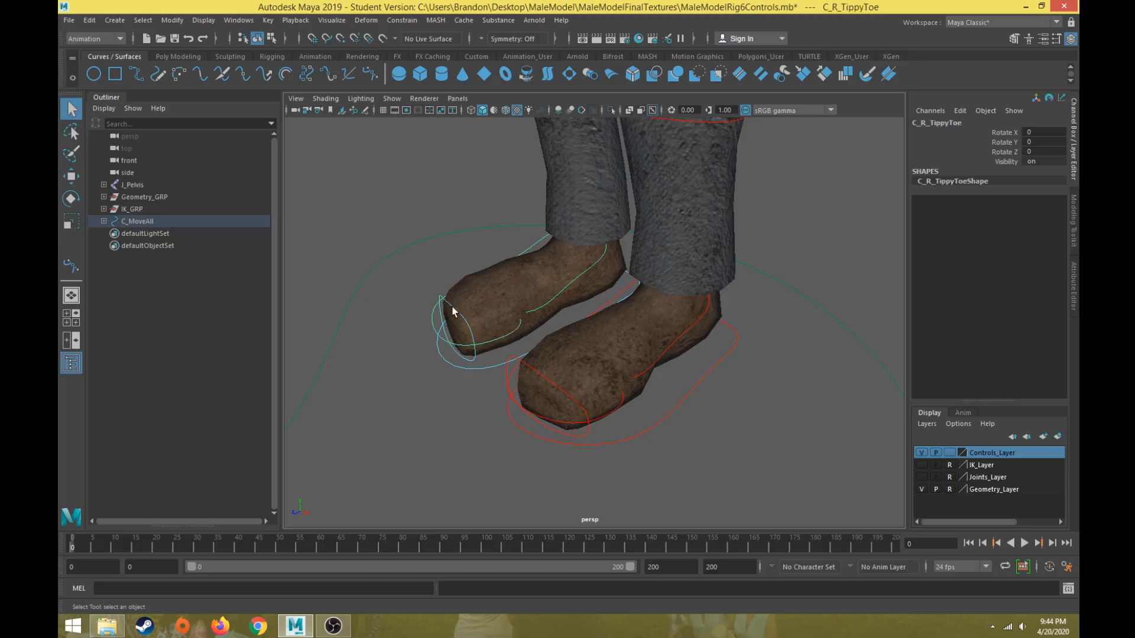
scroll(755, 284, "down", 5)
left_click(695, 346)
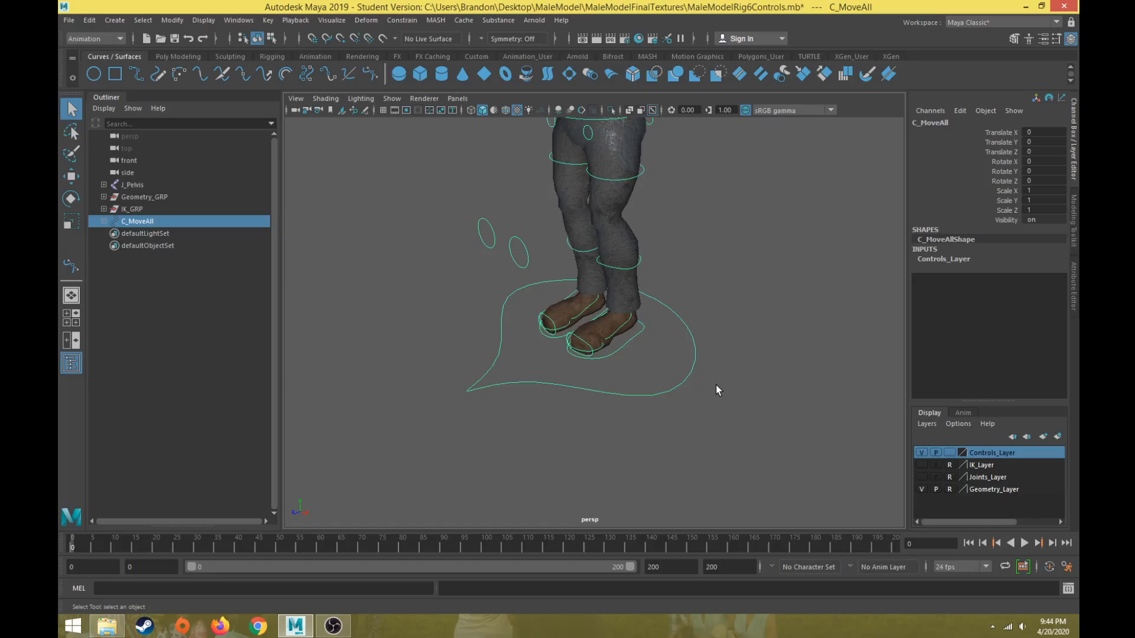
Test the left elbow control by rotating it and undoing each rotation.
scroll(636, 270, "down", 3)
scroll(640, 266, "up", 3)
scroll(654, 287, "up", 2)
middle_click_drag(652, 251, 620, 365, "alt")
left_click(714, 318)
scroll(713, 313, "down", 2)
middle_click_drag(686, 262, 644, 313, "alt")
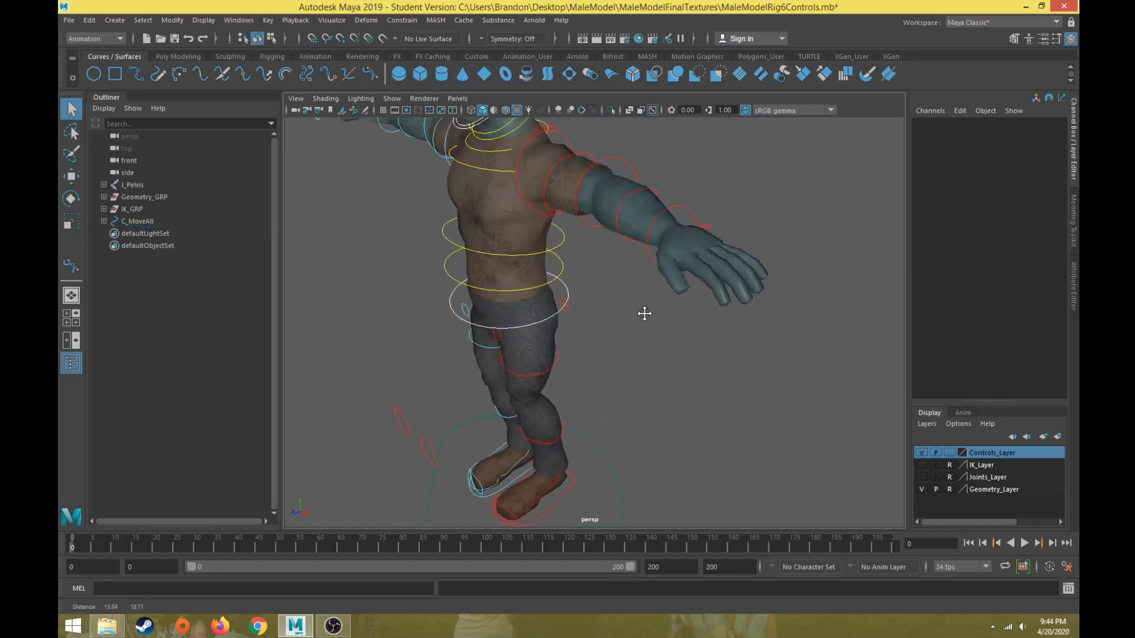
mouse_move(645, 313)
left_mouse_down("alt")
mouse_move(689, 307)
mouse_move(659, 309)
mouse_move(688, 306)
mouse_move(650, 298)
left_mouse_up("alt")
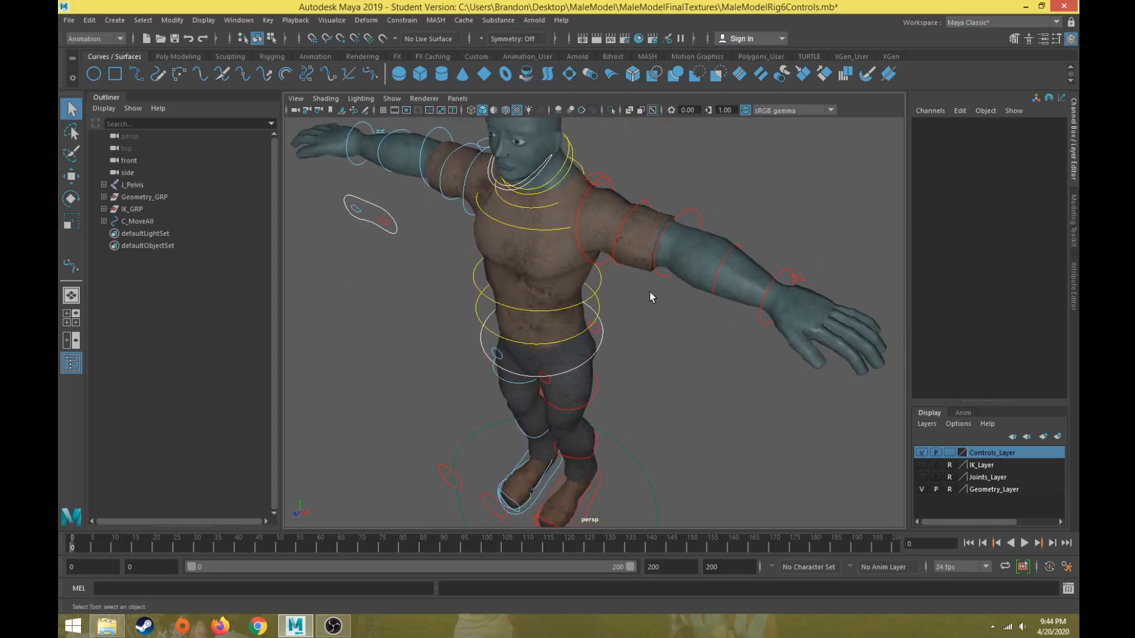
left_click(698, 214)
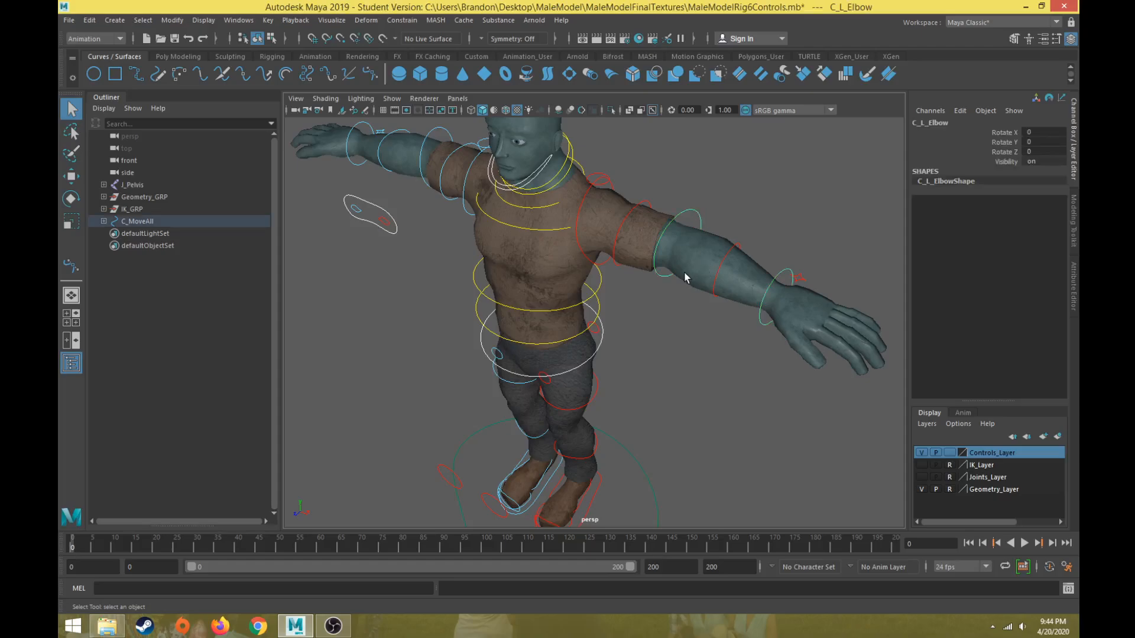
scroll(698, 214, "up", 3)
key("e")
left_click_drag(666, 271, 572, 330, "alt")
left_click_drag(596, 263, 571, 314)
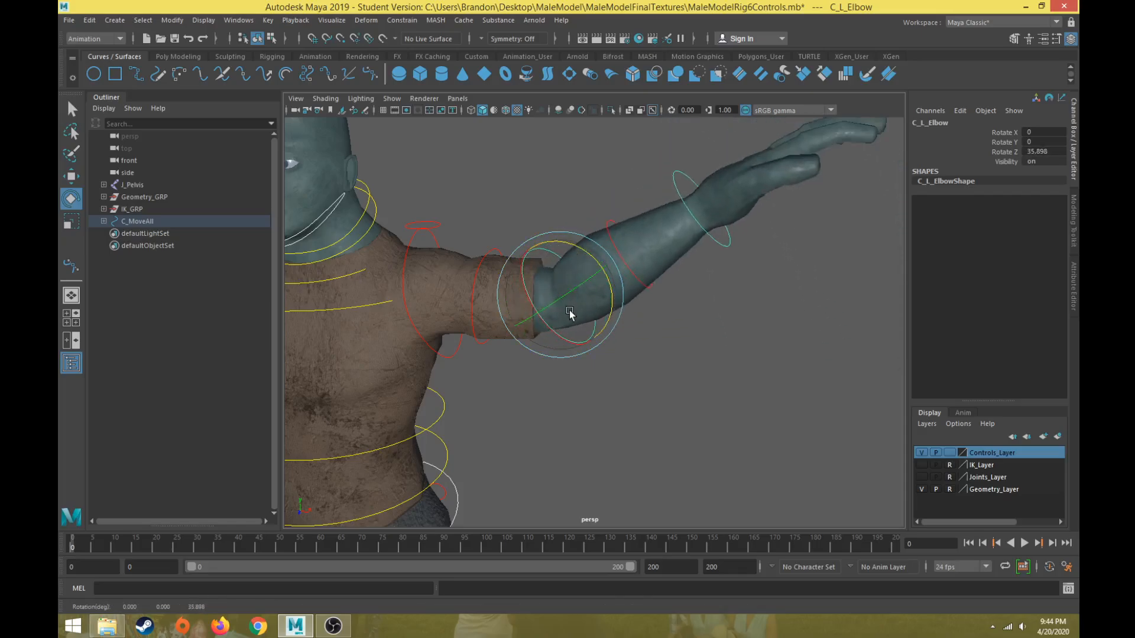
key("ctrl+z")
left_click_drag(541, 273, 538, 314)
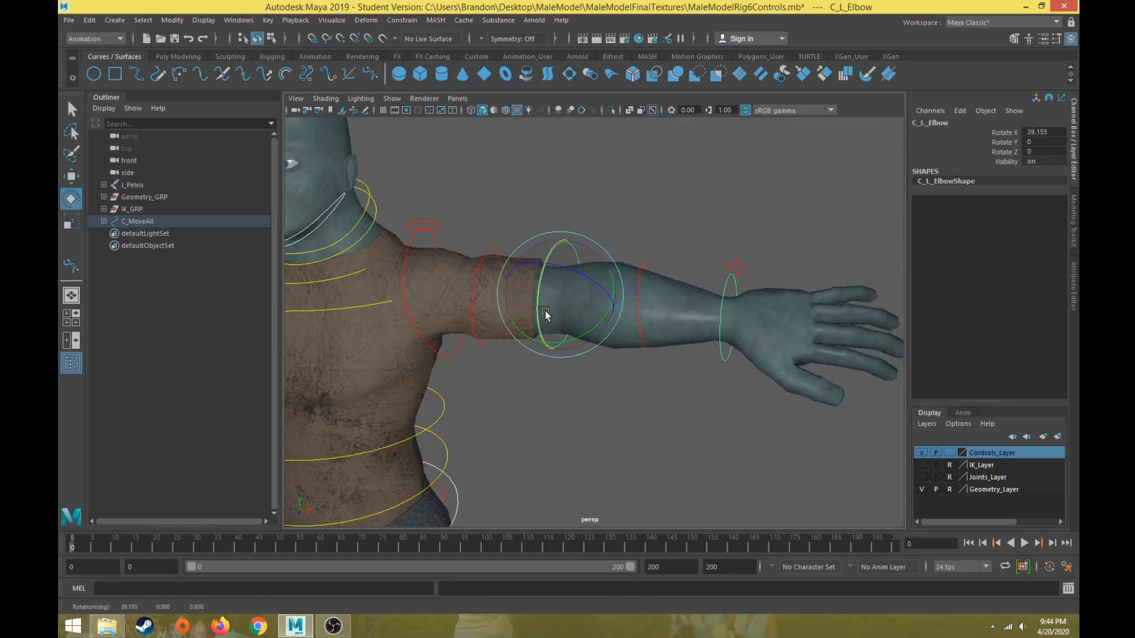
key("ctrl+z")
key("ctrl+z")
left_click(561, 251)
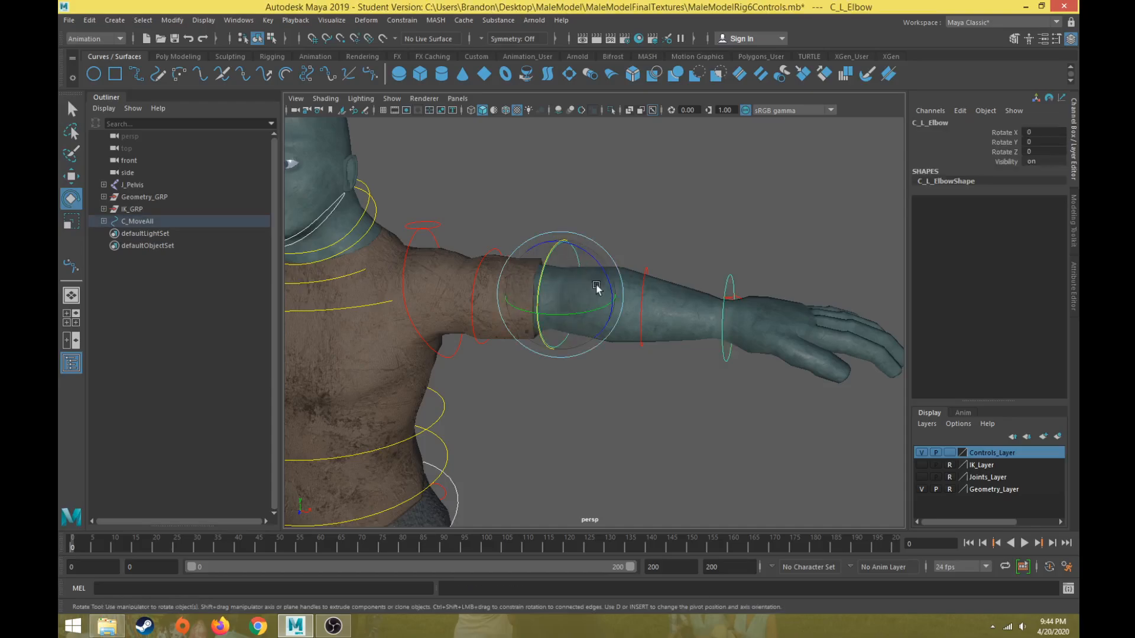
left_click_drag(601, 304, 593, 327)
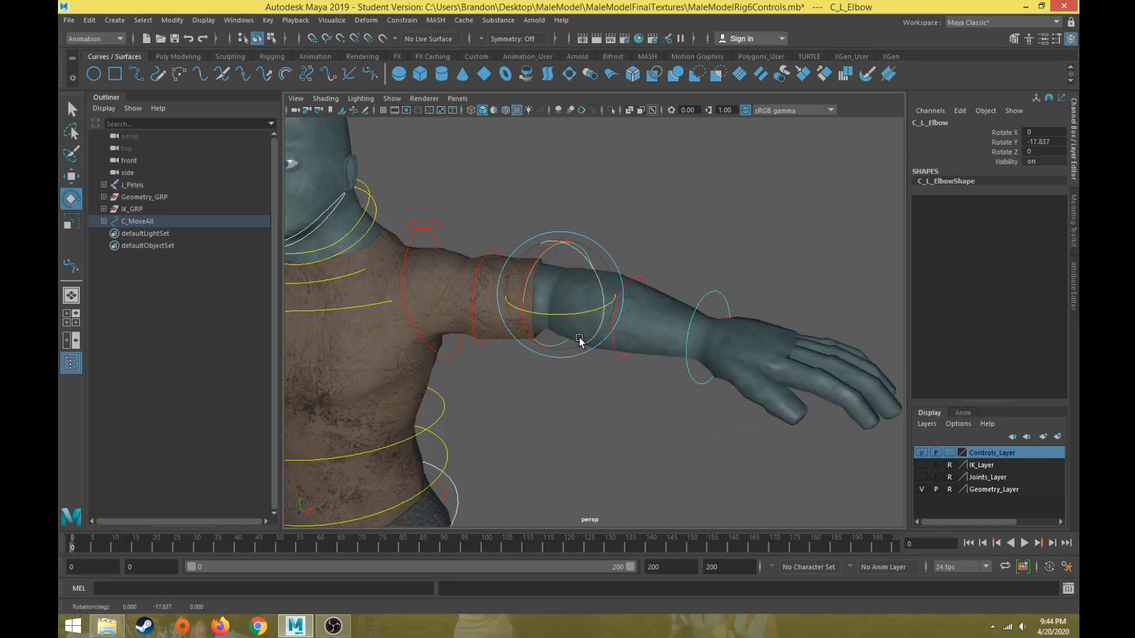
key("ctrl+z")
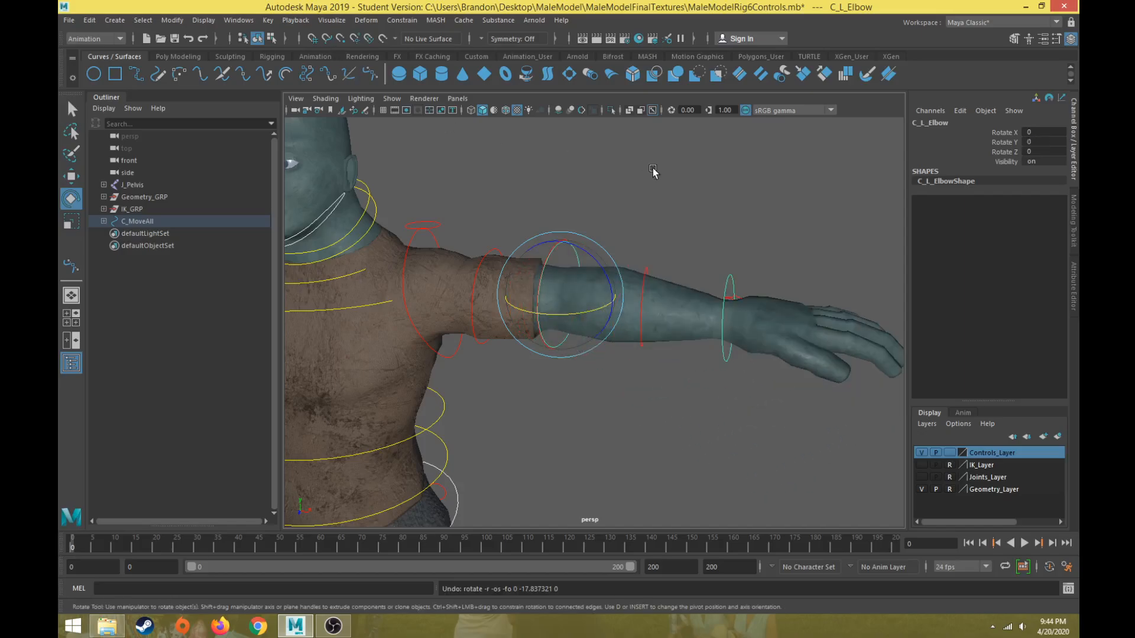
Select the elbow controls and lock and hide their Rotate X and Rotate Z channels.
left_click(1013, 135)
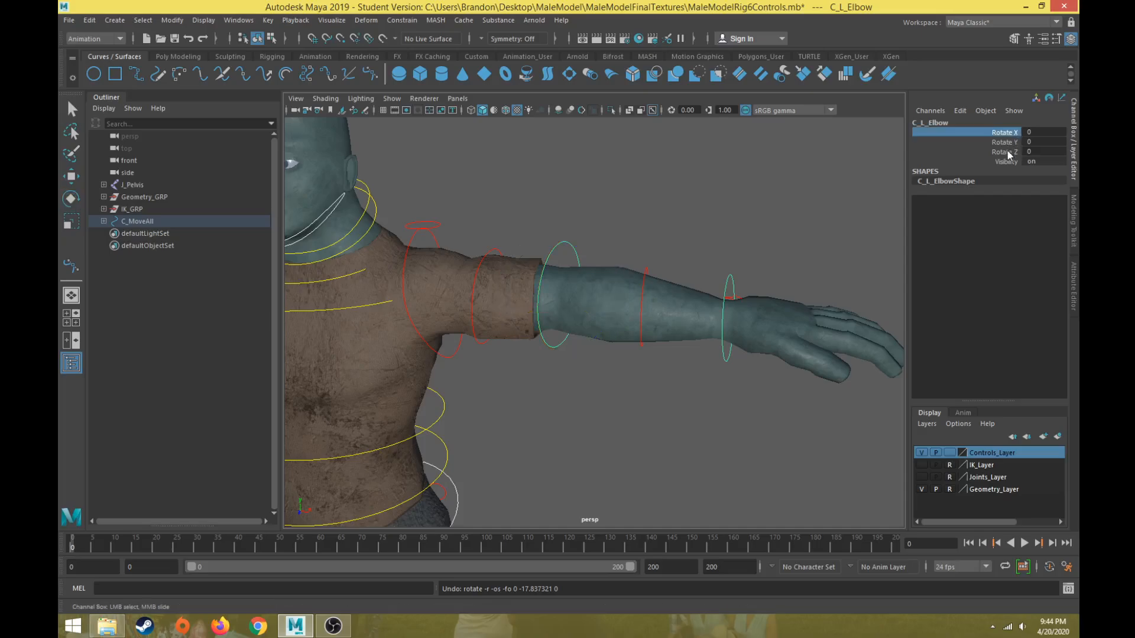
left_click(1007, 151, "ctrl")
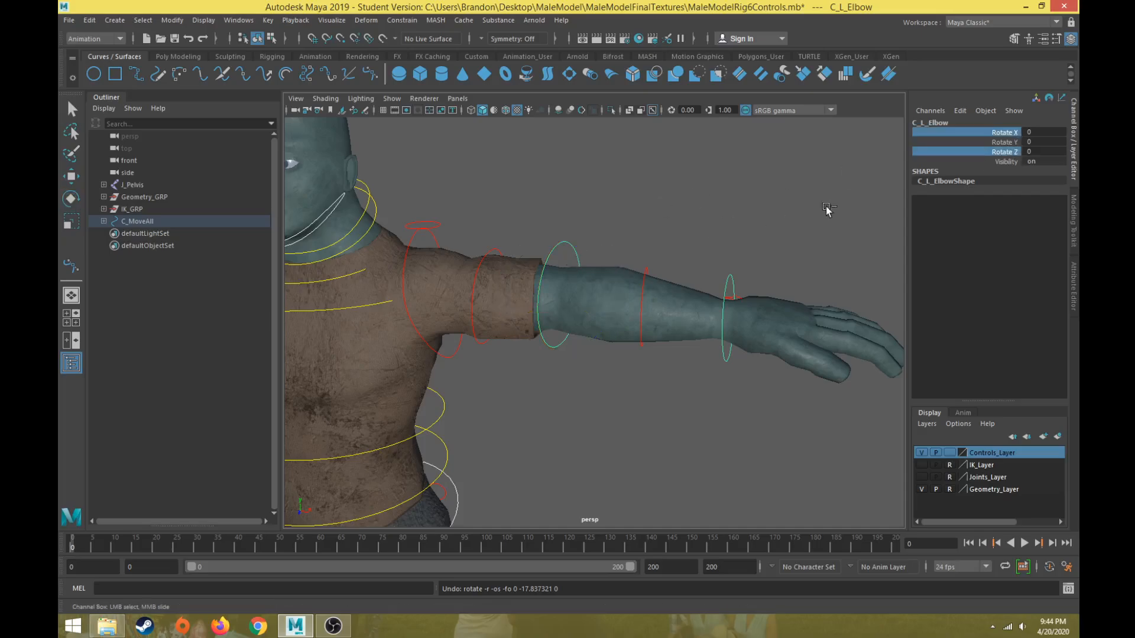
right_click(1007, 155)
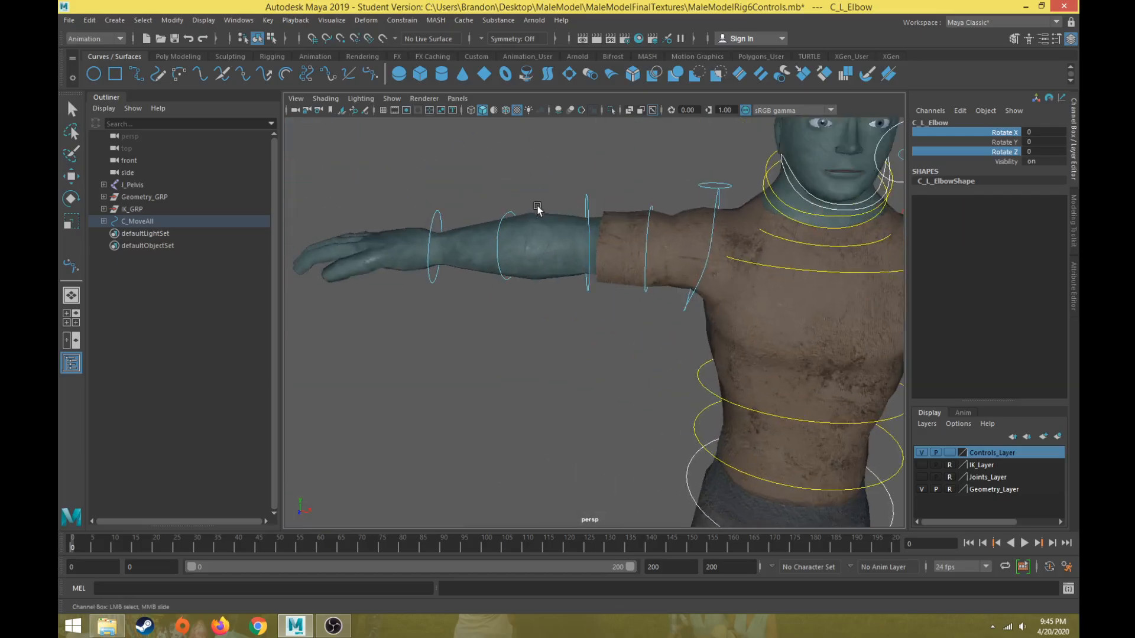
left_click(586, 197)
middle_click_drag(783, 149, 502, 186, "alt")
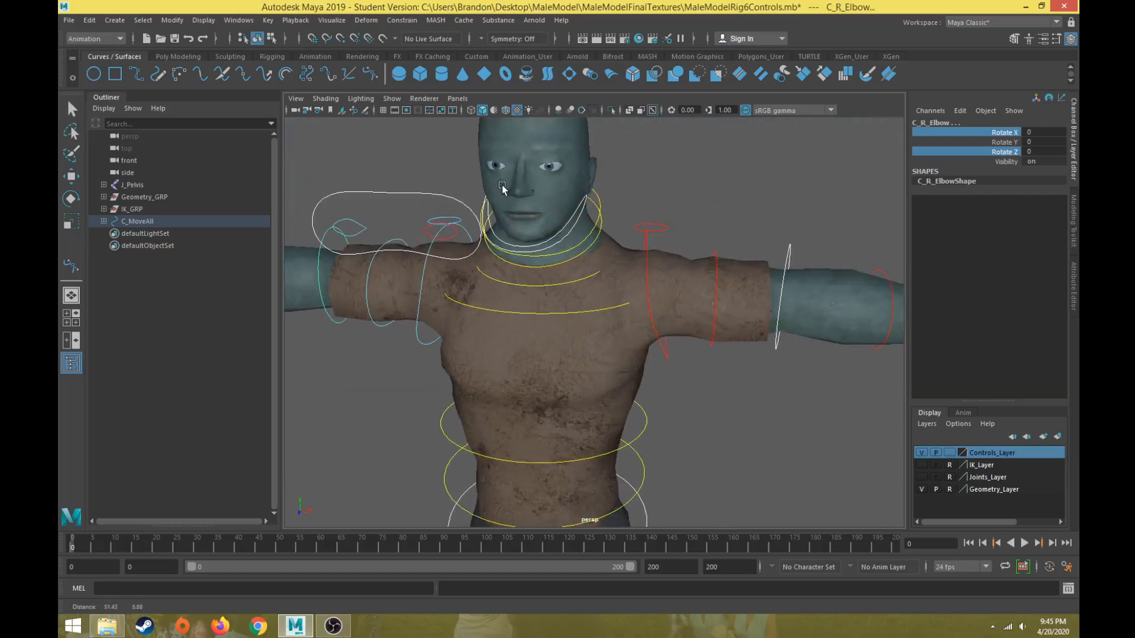
right_click(1006, 132)
right_click(1003, 157)
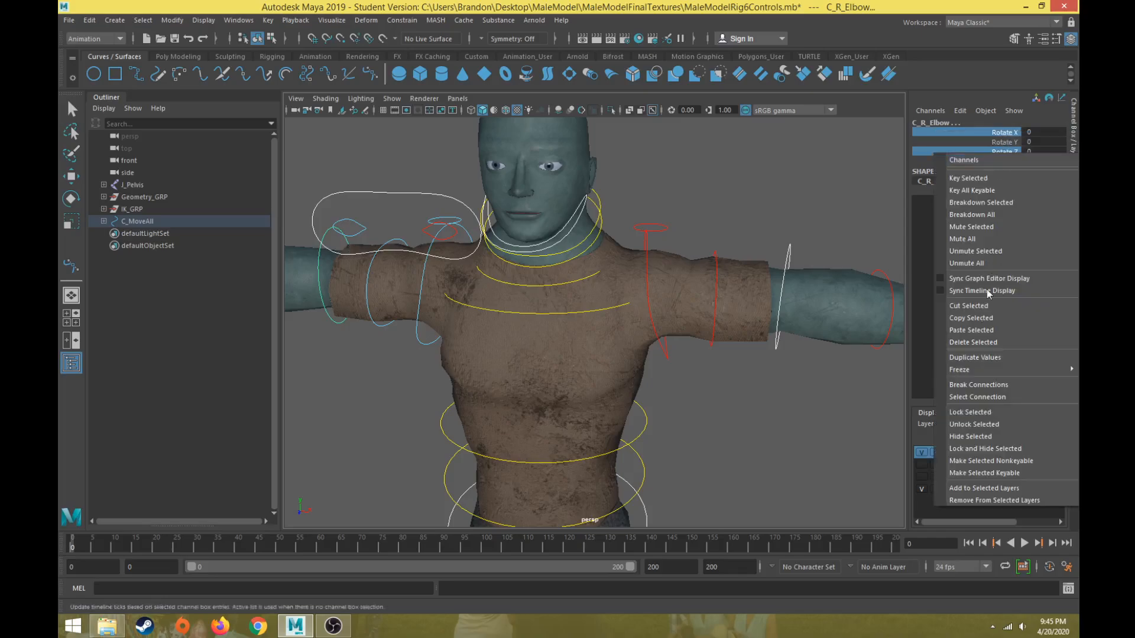
left_click(985, 352)
right_click(1011, 140)
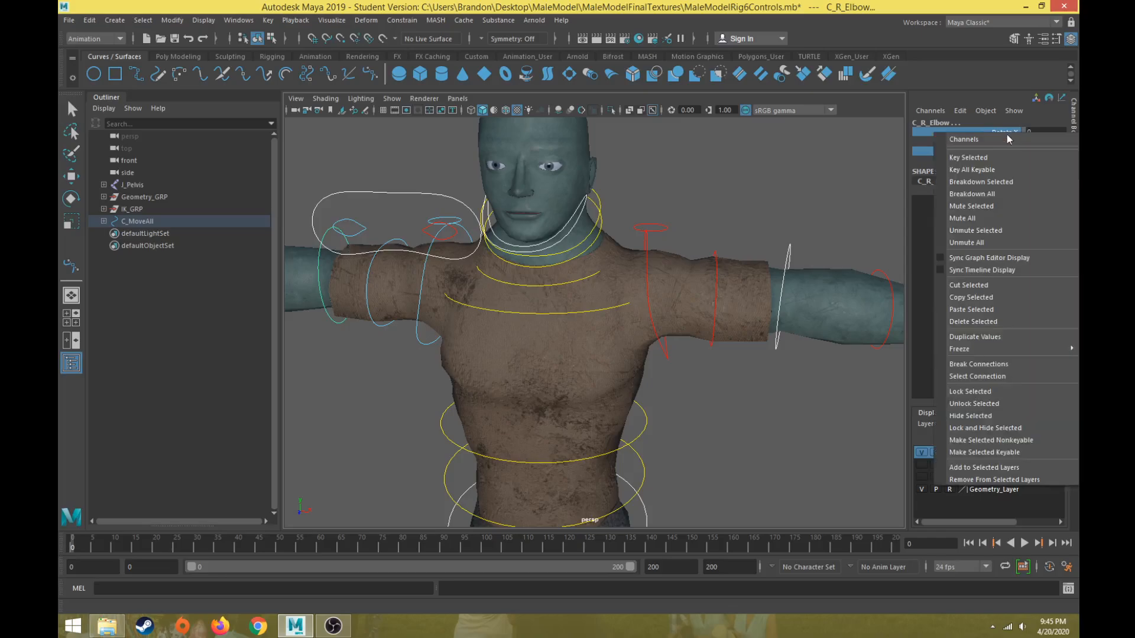
left_click(980, 419)
key("e")
left_click(787, 158)
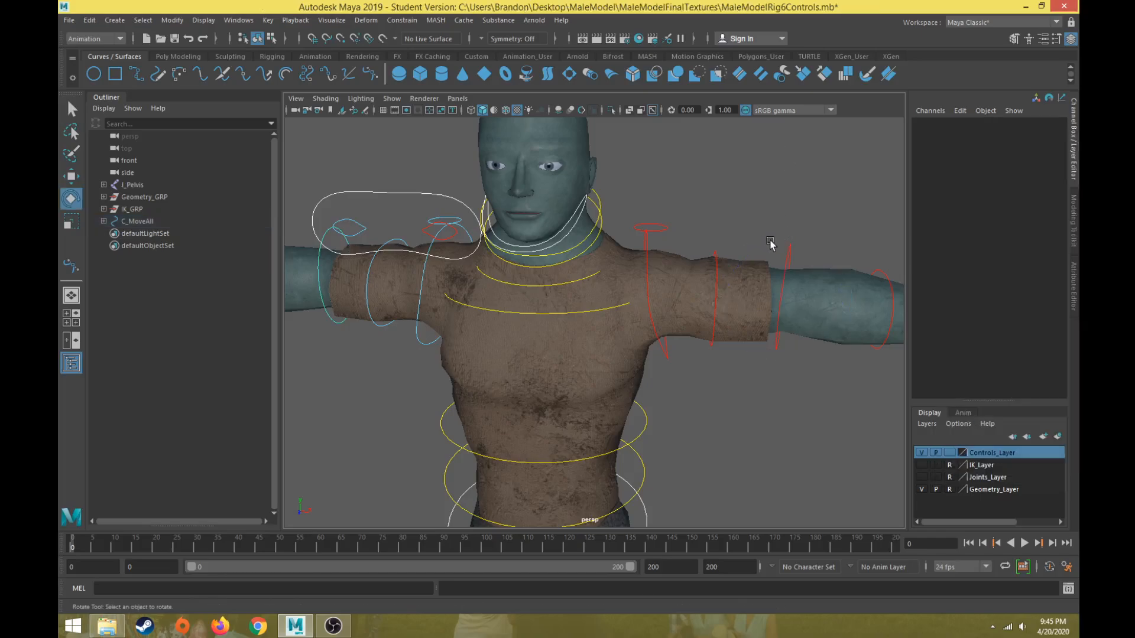
Test the elbow and the left peel heel control by rotating each and undoing the rotations.
left_click_drag(770, 241, 786, 333)
key("ctrl+z")
scroll(784, 347, "down", 5)
left_click(714, 432)
scroll(700, 413, "up", 6)
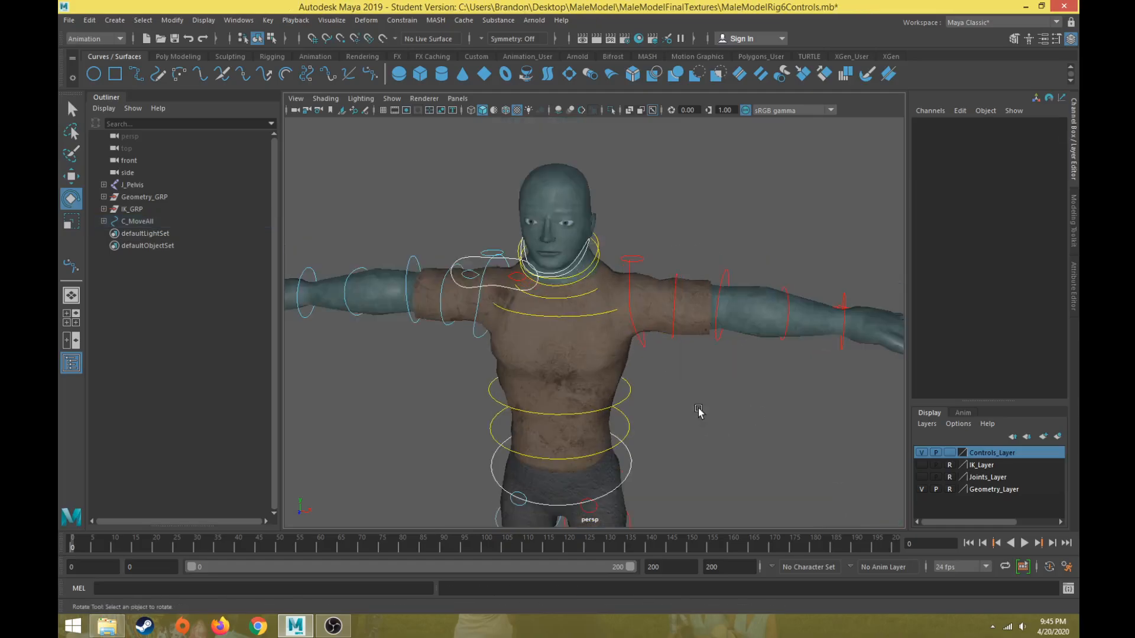
middle_click_drag(699, 412, 701, 377, "alt")
scroll(701, 377, "down", 6)
left_click_drag(709, 377, 552, 355, "alt")
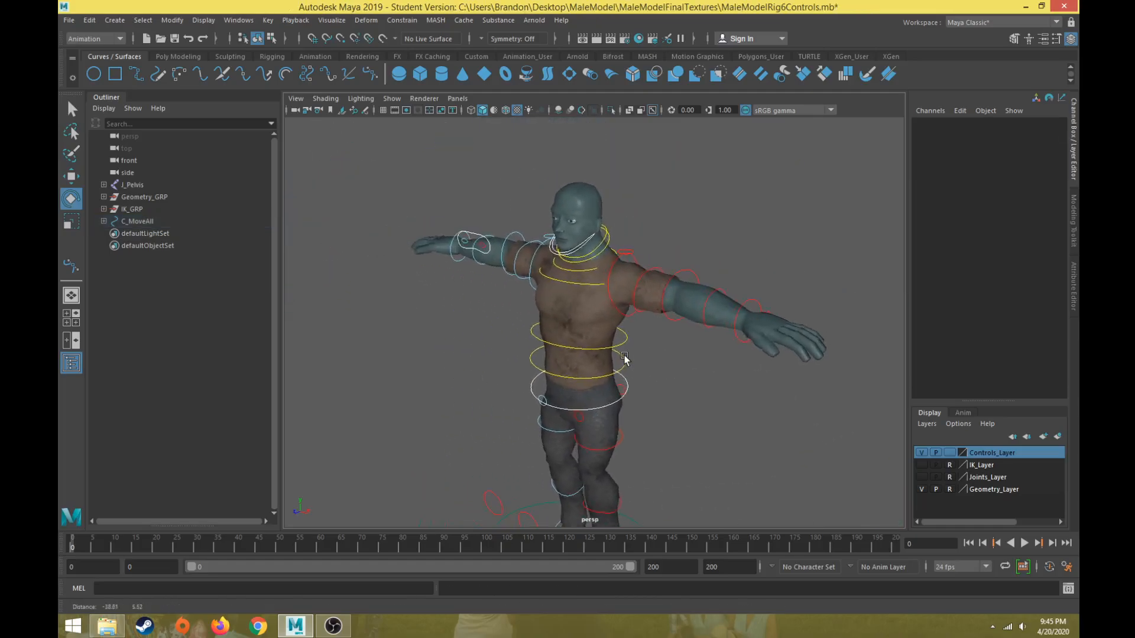
scroll(559, 219, "up", 5)
left_click_drag(559, 216, 558, 362)
left_click(748, 352)
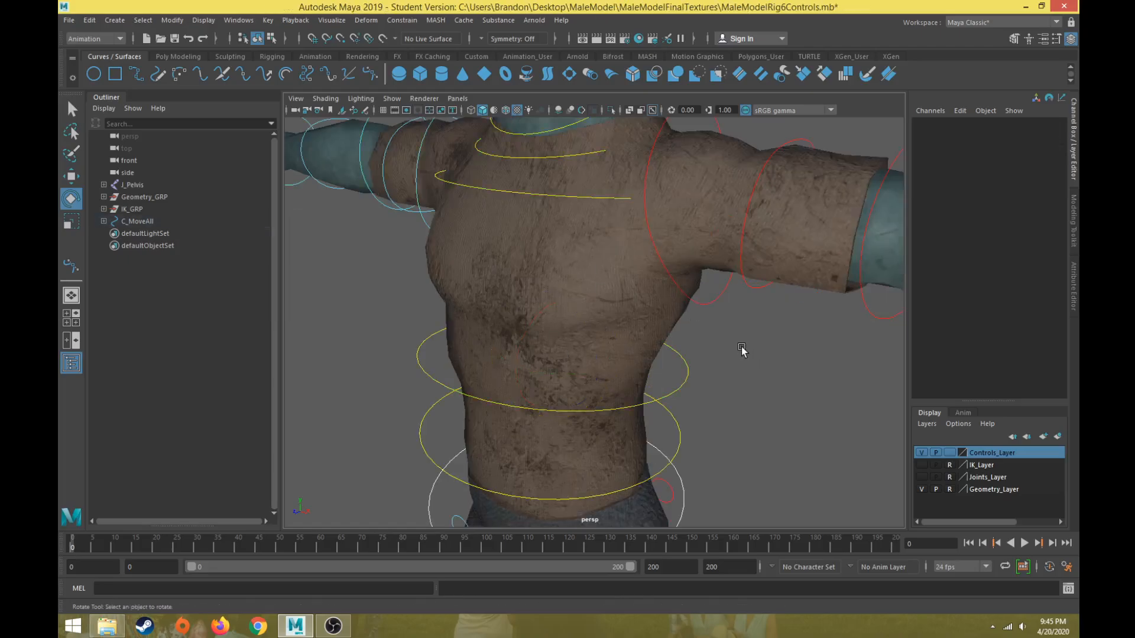
scroll(742, 351, "down", 6)
middle_click_drag(739, 361, 722, 229, "alt")
middle_click_drag(722, 331, 737, 301, "alt")
scroll(700, 238, "up", 8)
left_click(669, 320)
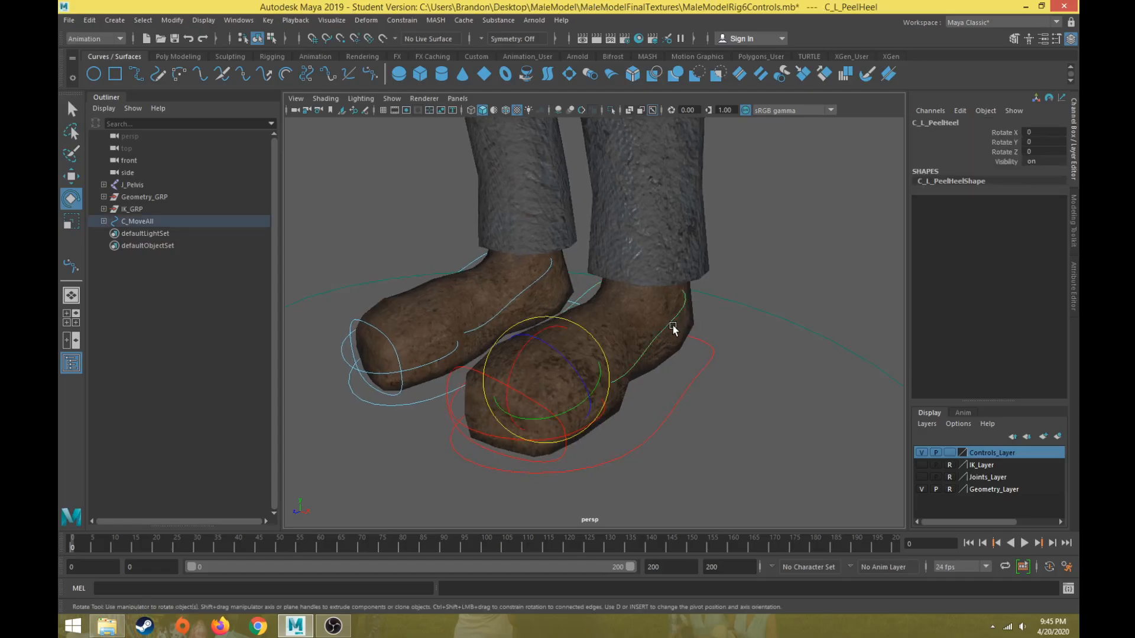
left_click_drag(584, 402, 598, 431)
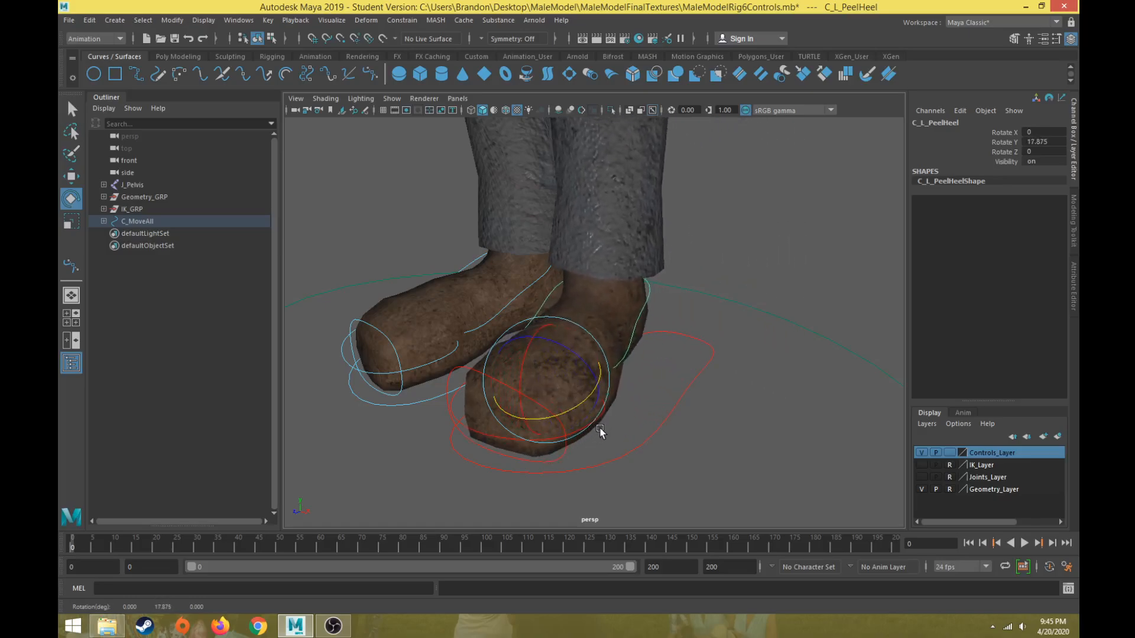
key("ctrl+z")
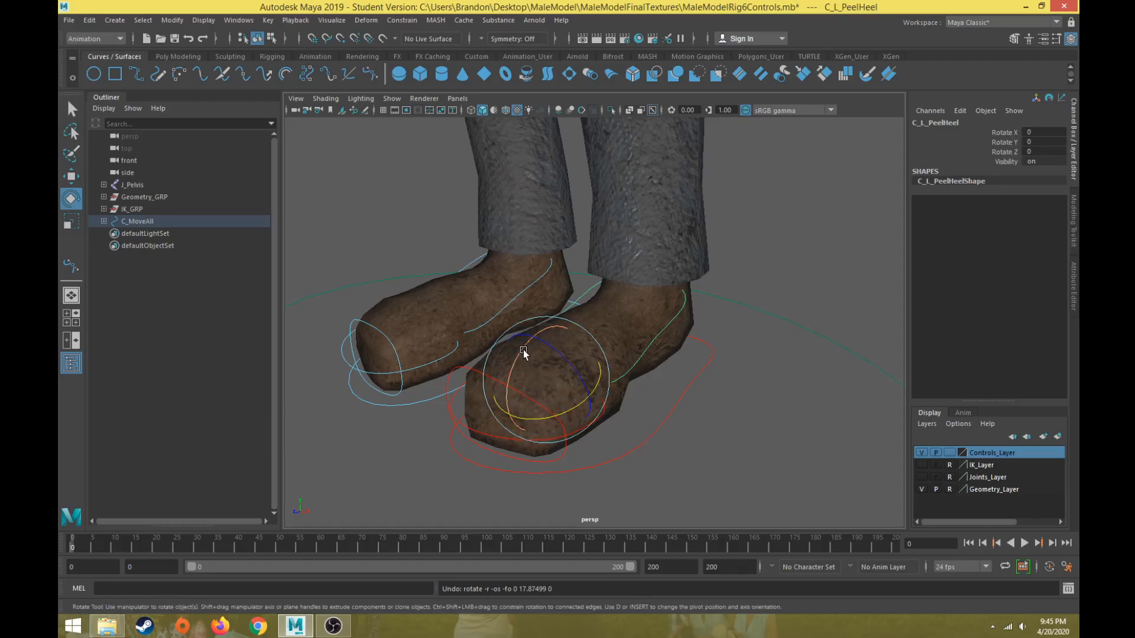
left_click_drag(519, 354, 516, 378)
key("ctrl+z")
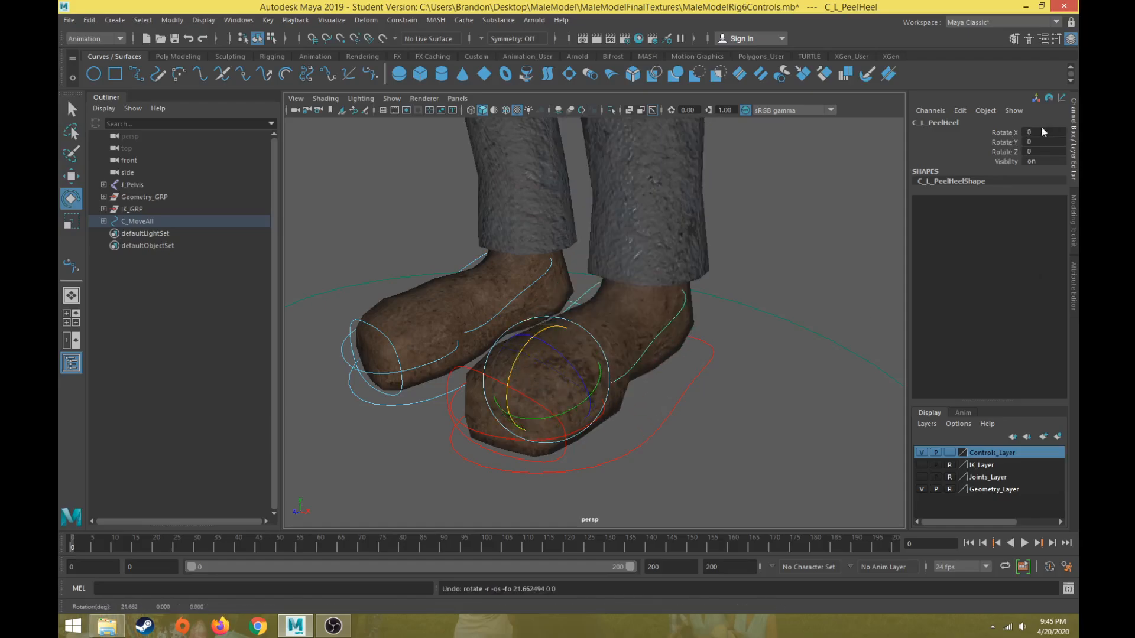
Select the right peel heel control and lock and hide its Rotate Y and Rotate Z channels.
left_click(523, 296)
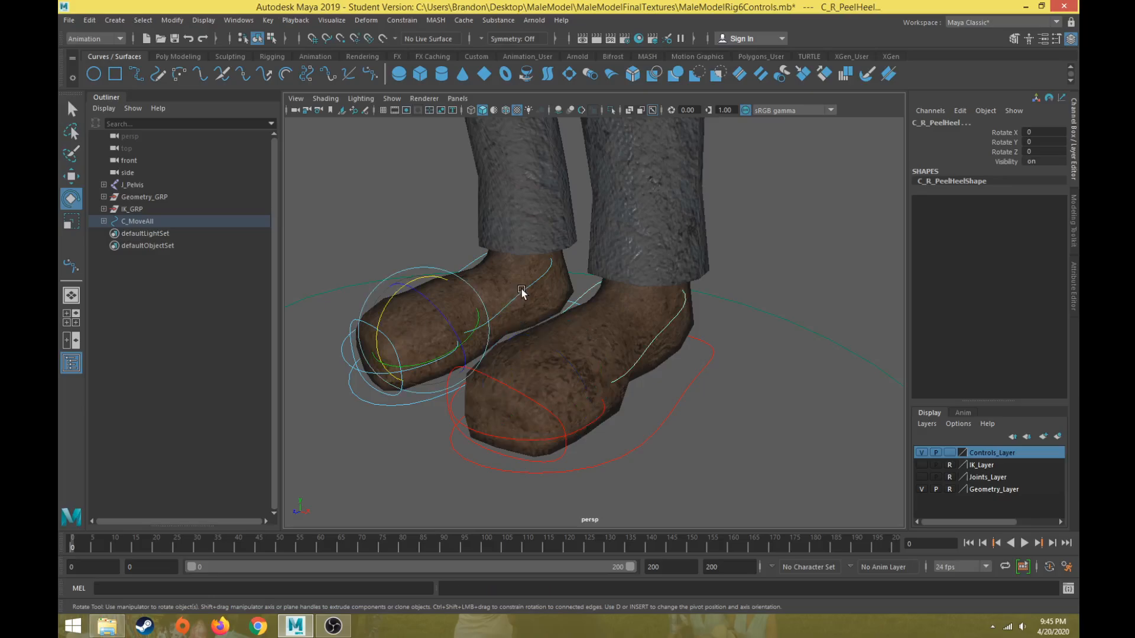
left_click_drag(1005, 143, 1005, 153)
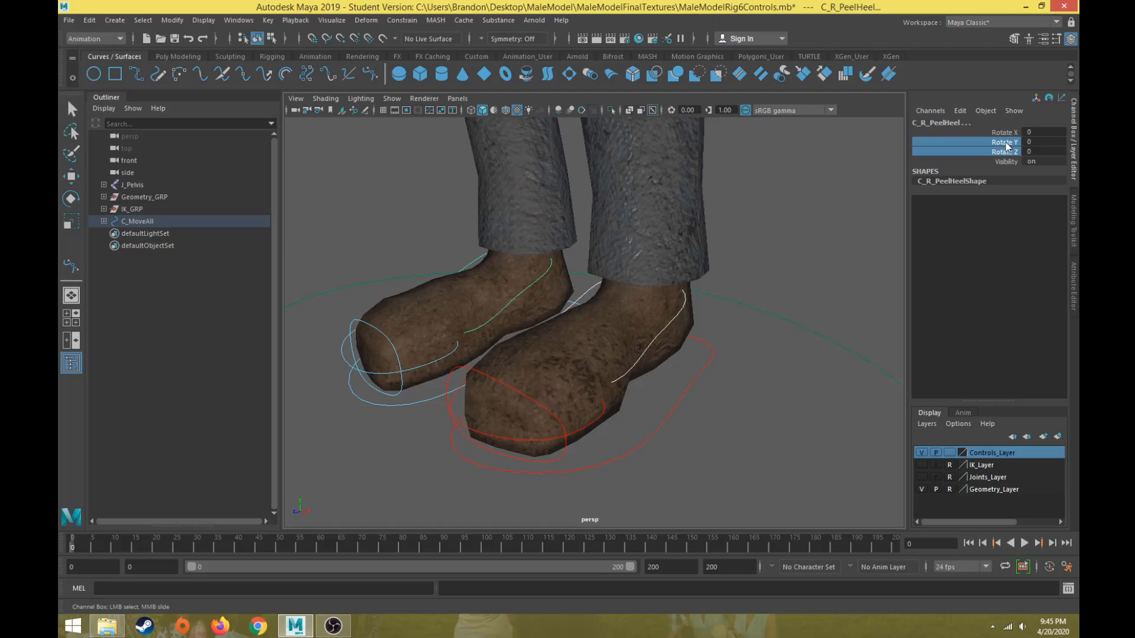
right_click(1005, 146)
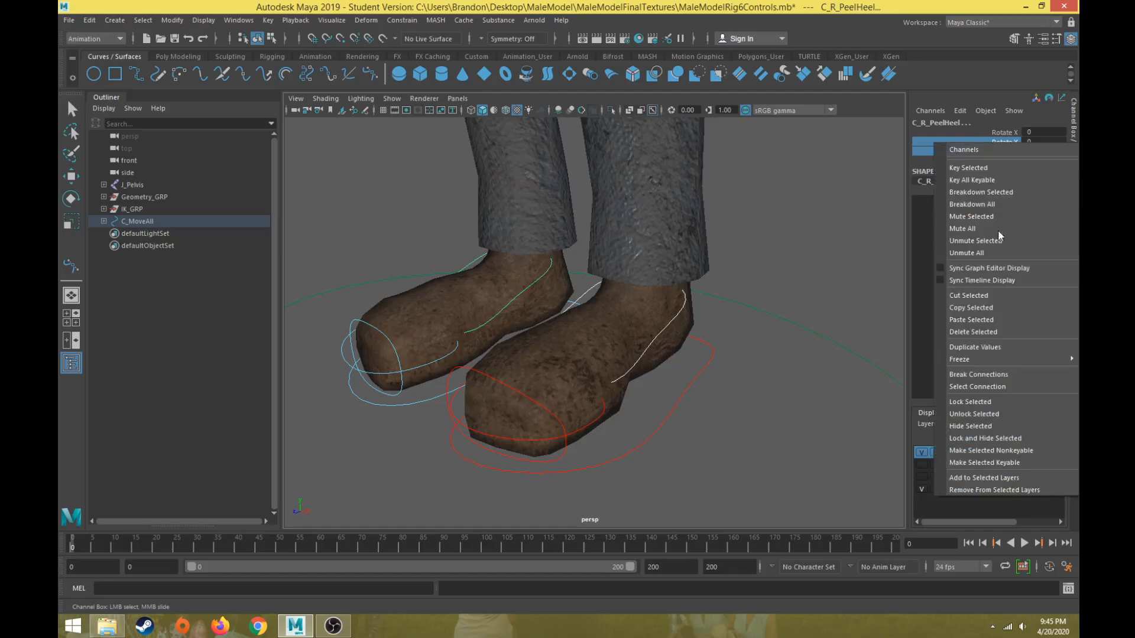
left_click(991, 396)
right_click(1012, 155)
left_click(968, 438)
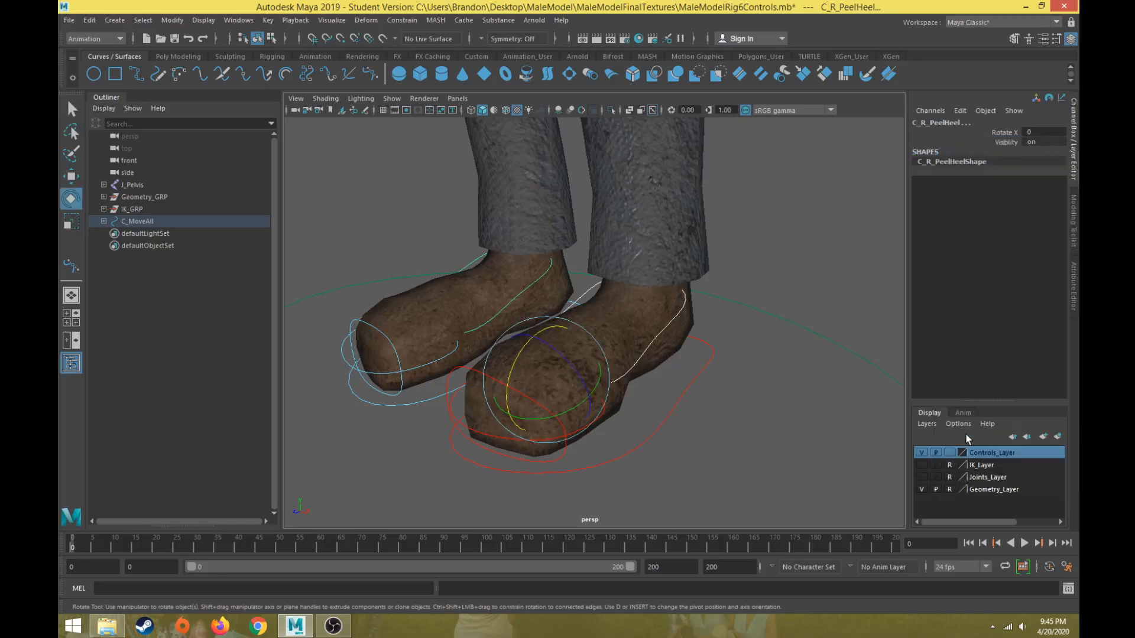
Test the right peel heel and toe controls by rotating them and undoing each rotation.
left_click_drag(548, 331, 532, 338)
key("ctrl+z")
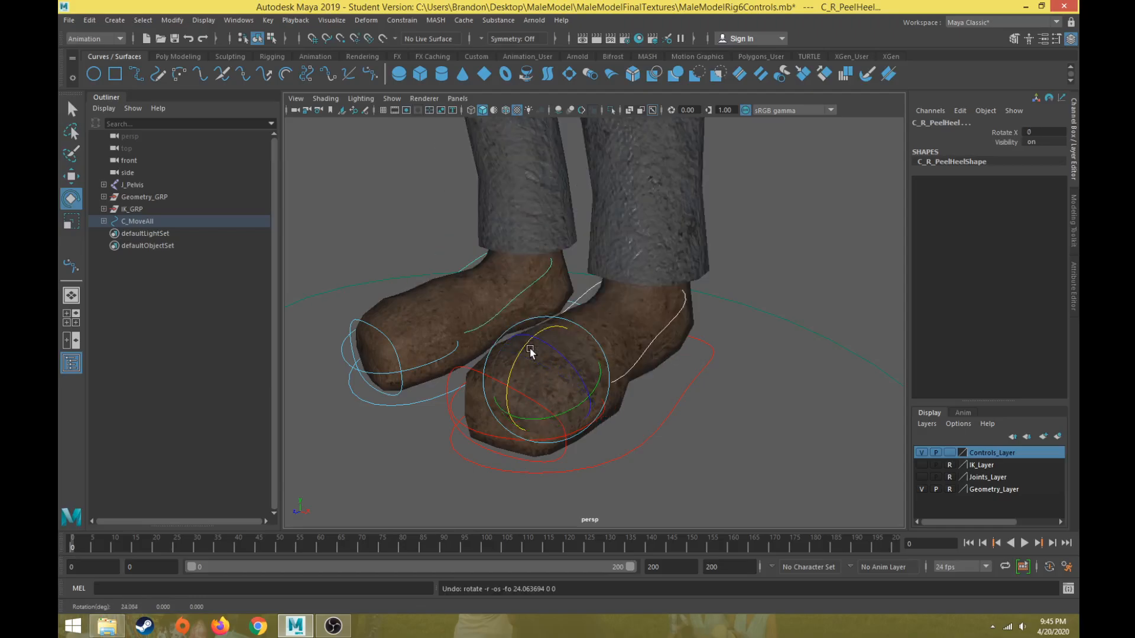
left_click(670, 444)
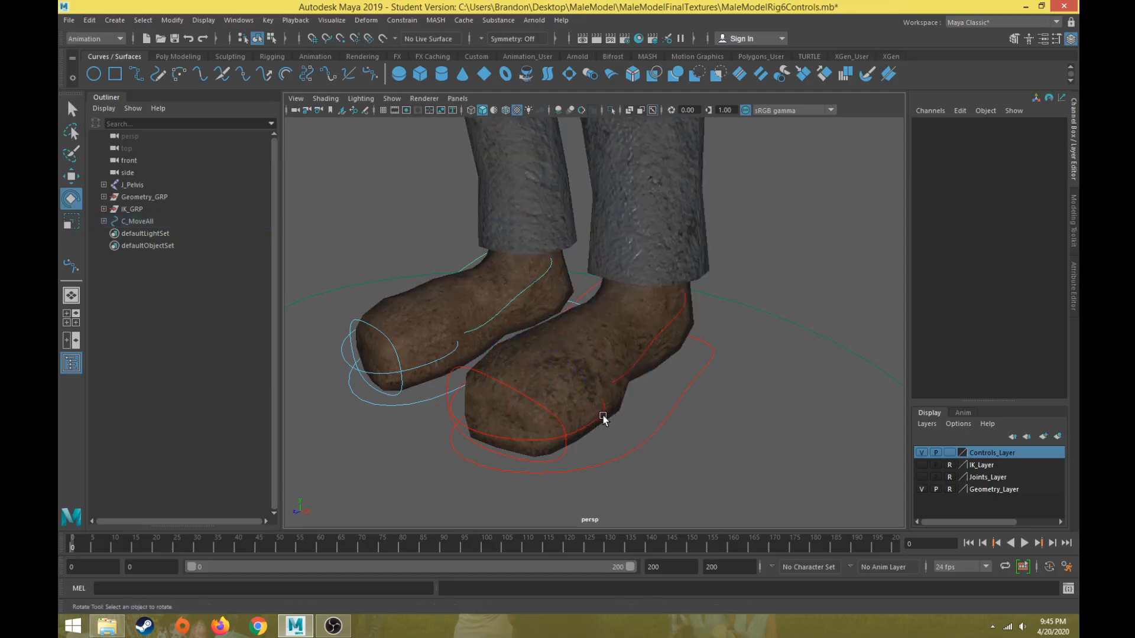
left_click(603, 418)
left_click_drag(521, 358, 539, 323)
key("ctrl+z")
Select the right toe tap control and lock and hide its Rotate Y and Rotate Z channels.
left_click(434, 362)
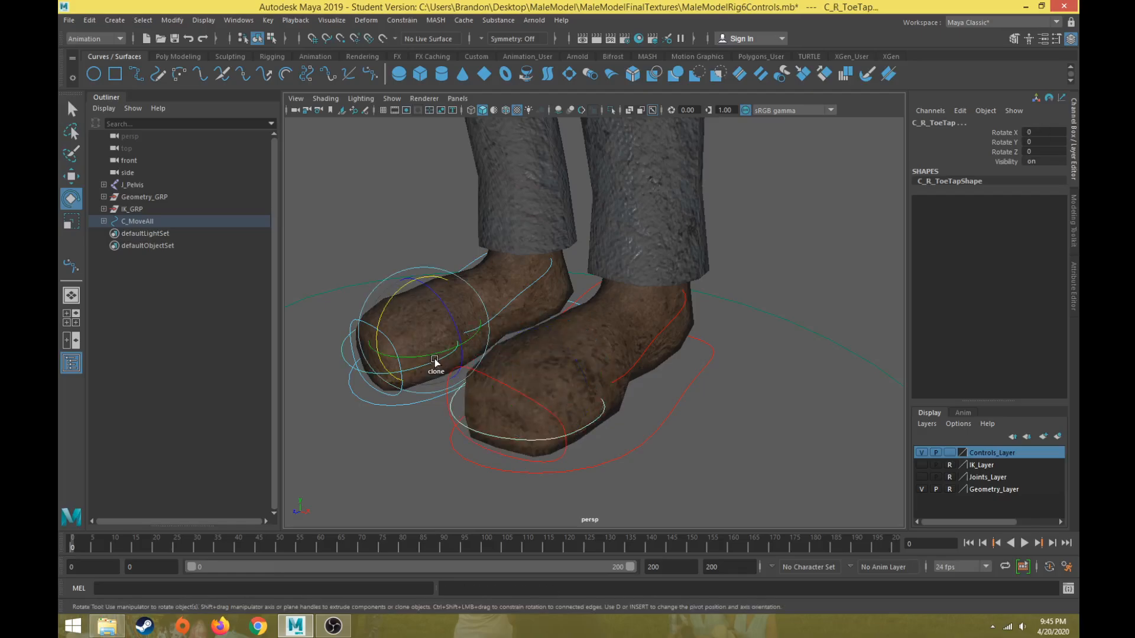
left_click_drag(1013, 142, 1012, 152)
right_click(1009, 153)
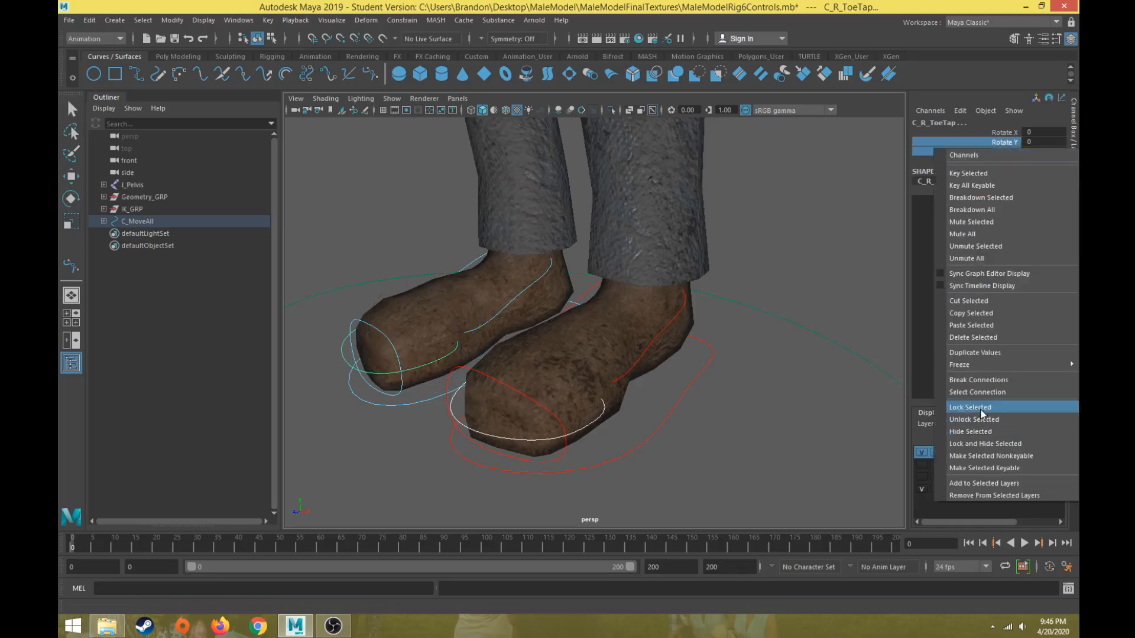
left_click(970, 407)
right_click(997, 155)
left_click(982, 434)
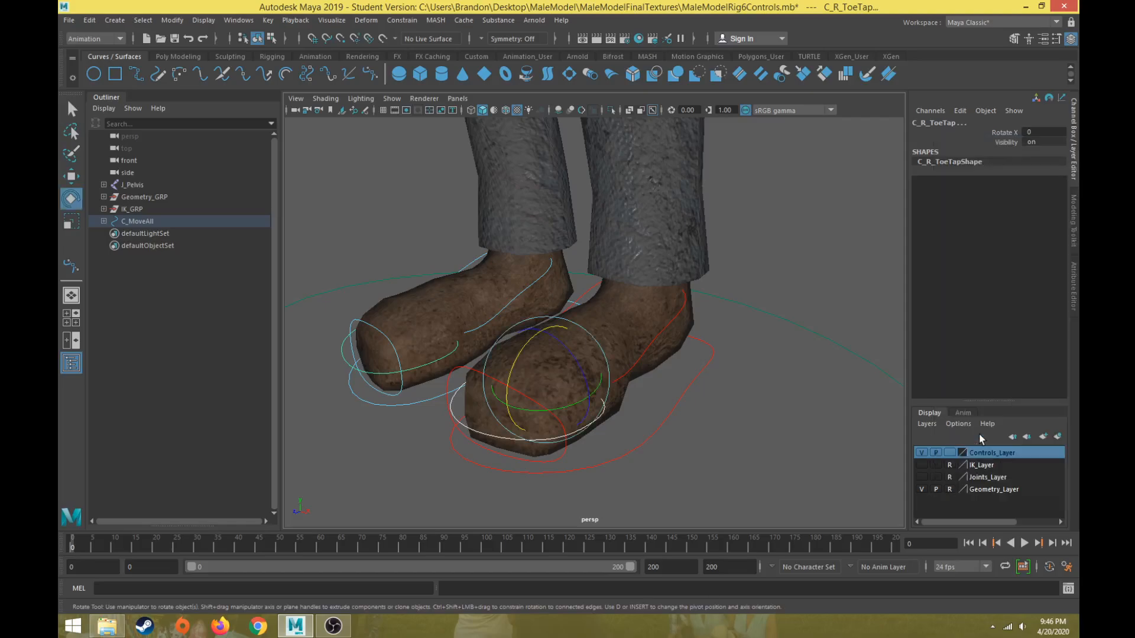
Test the left tippy toe control by rotating it and undoing the rotation.
left_click(588, 473)
left_click(566, 447)
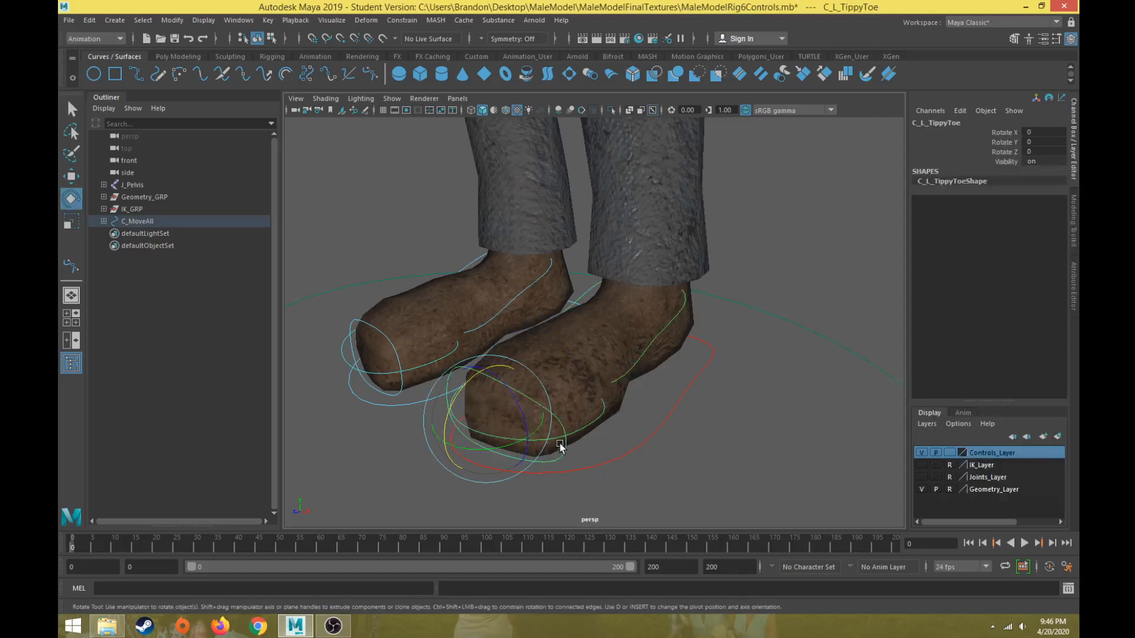
left_click_drag(514, 451, 509, 400)
key("ctrl+z")
key("ctrl+z")
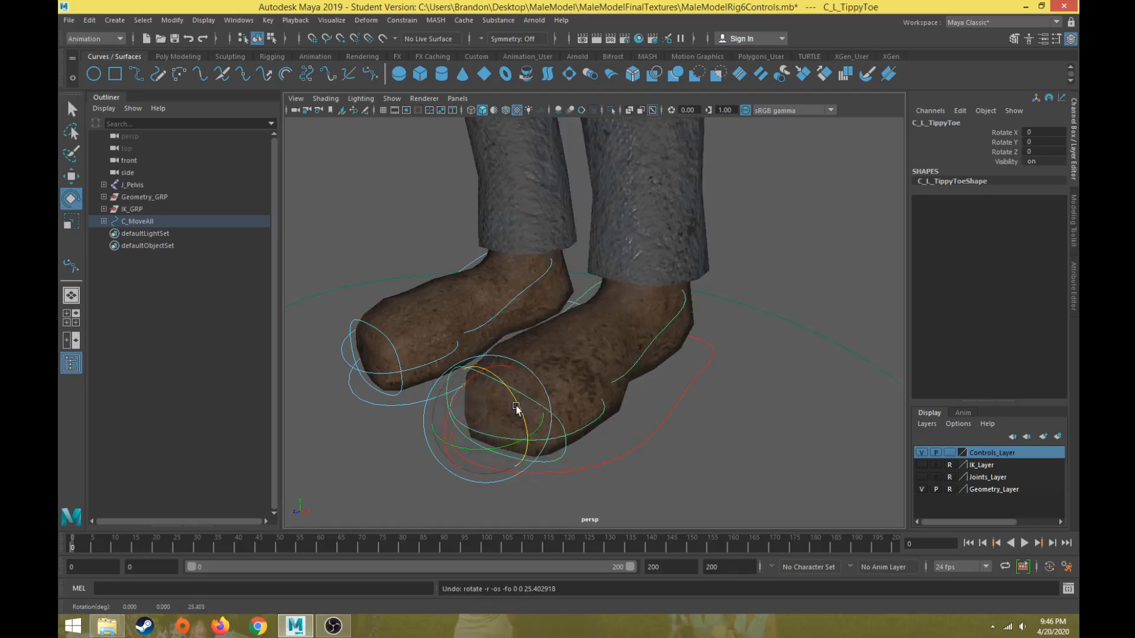
Check the left peel heel control's channels and look over the whole rig.
left_click(747, 259)
scroll(747, 260, "down", 2)
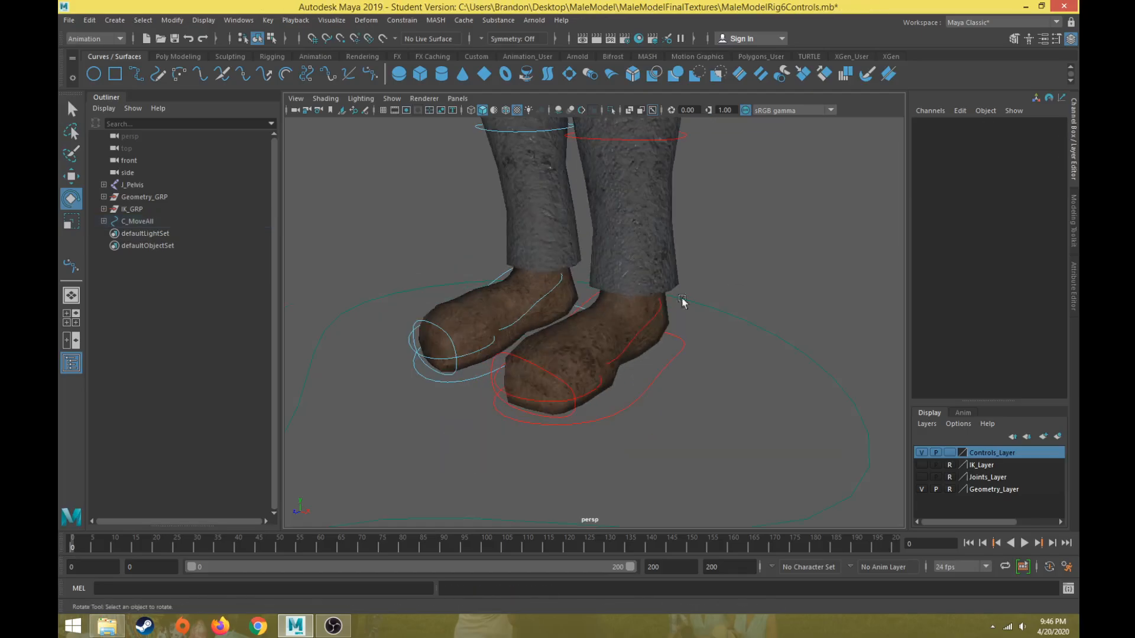
left_click(656, 317)
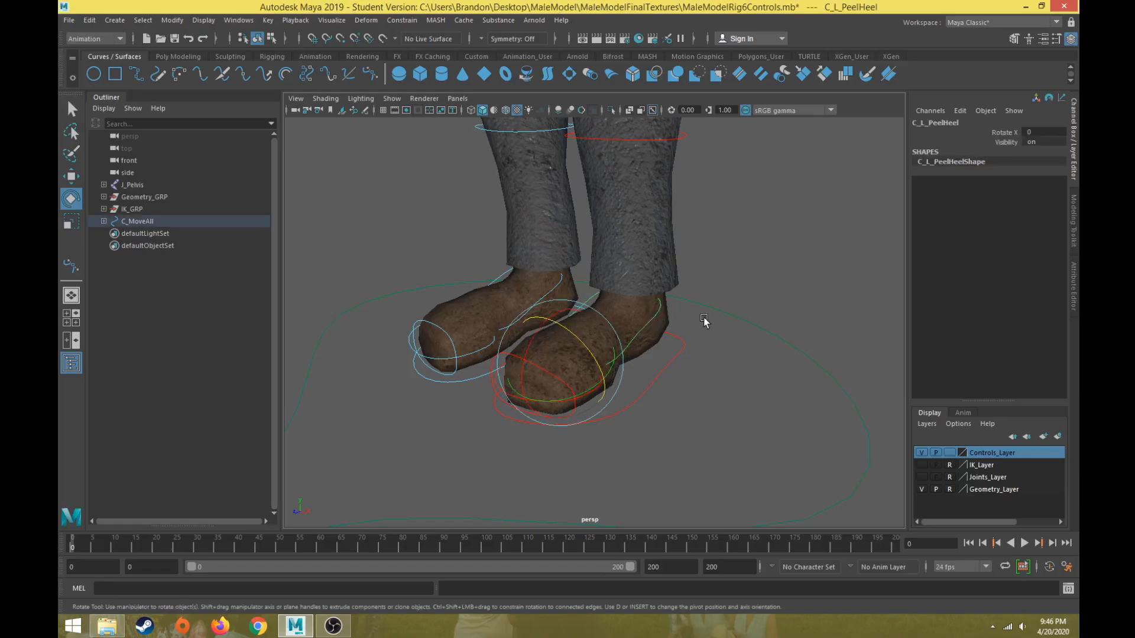
scroll(644, 297, "down", 3)
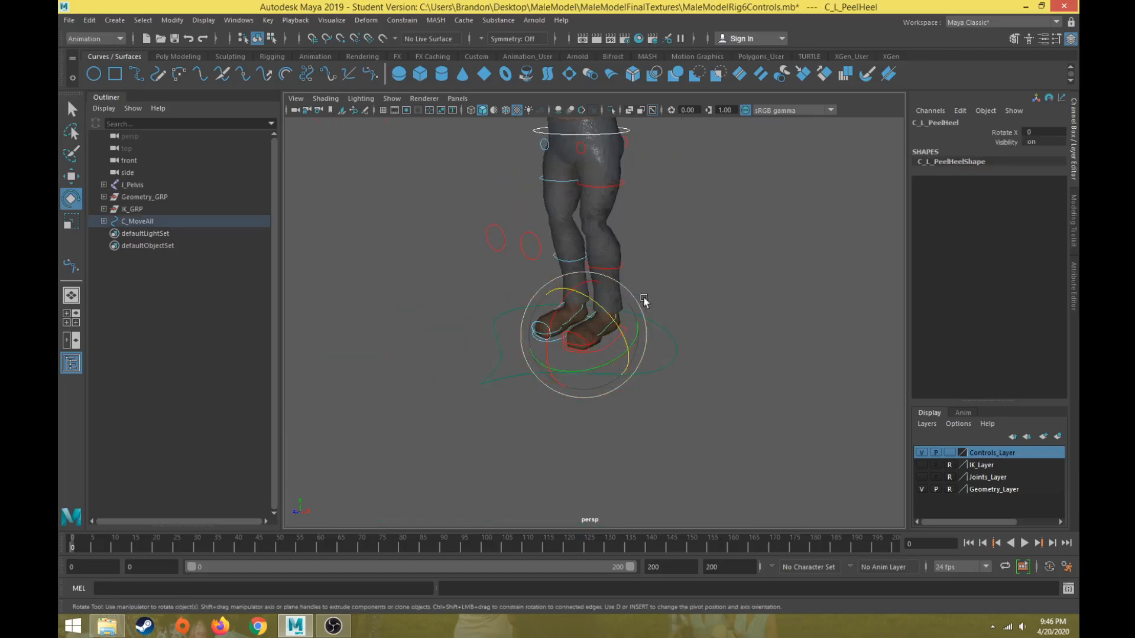
scroll(651, 292, "up", 1)
scroll(652, 292, "down", 1)
left_click(664, 211)
scroll(650, 307, "down", 4)
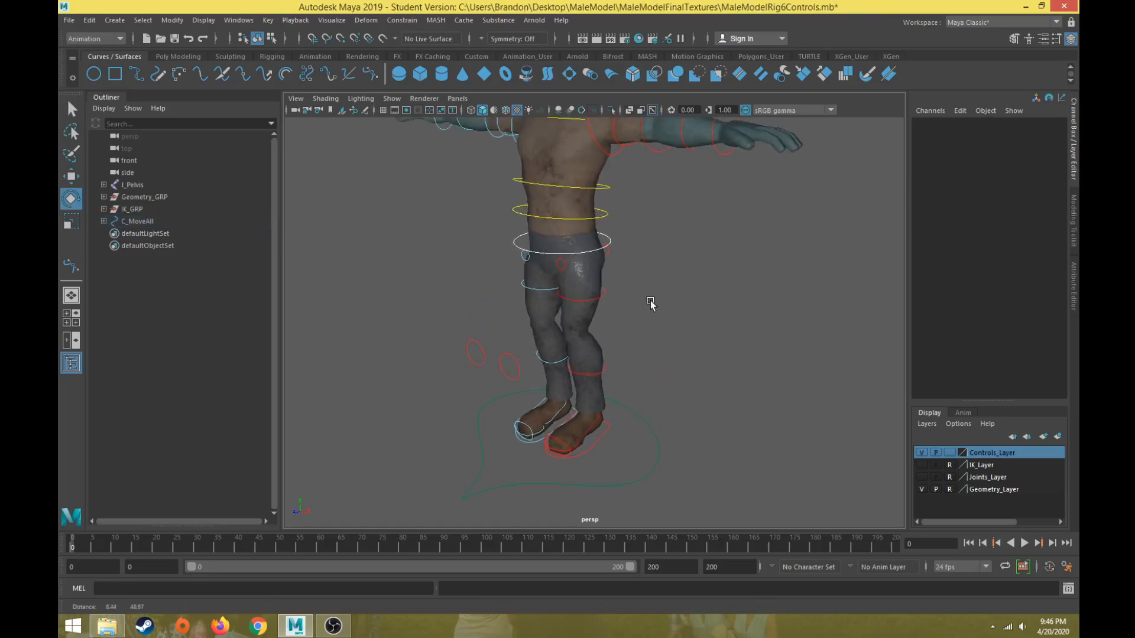
left_click_drag(639, 299, 662, 332, "alt")
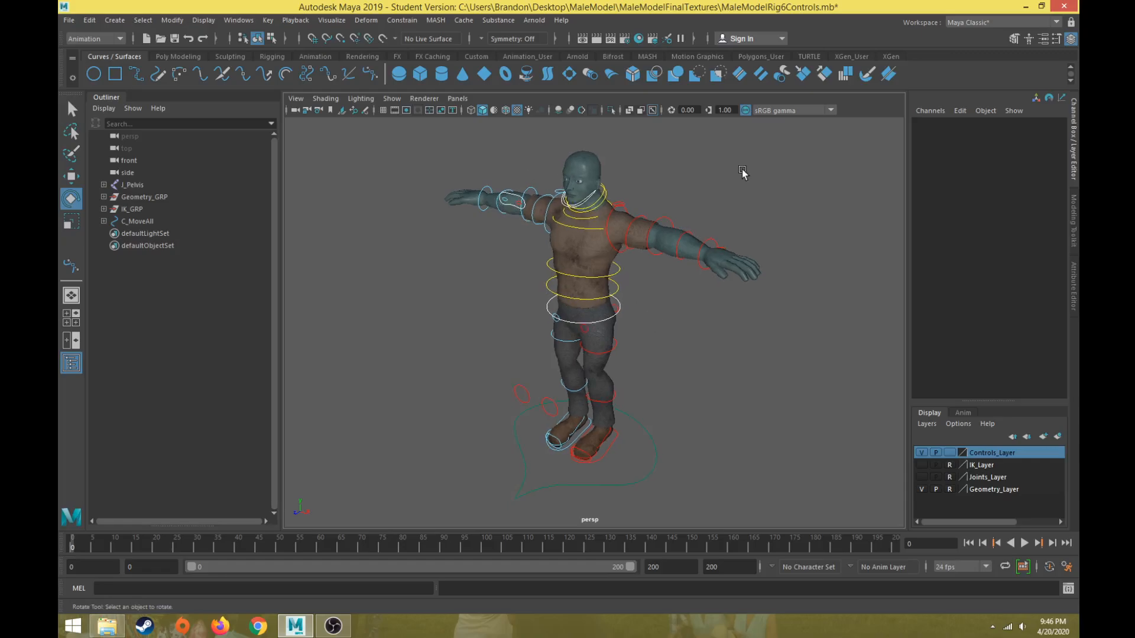